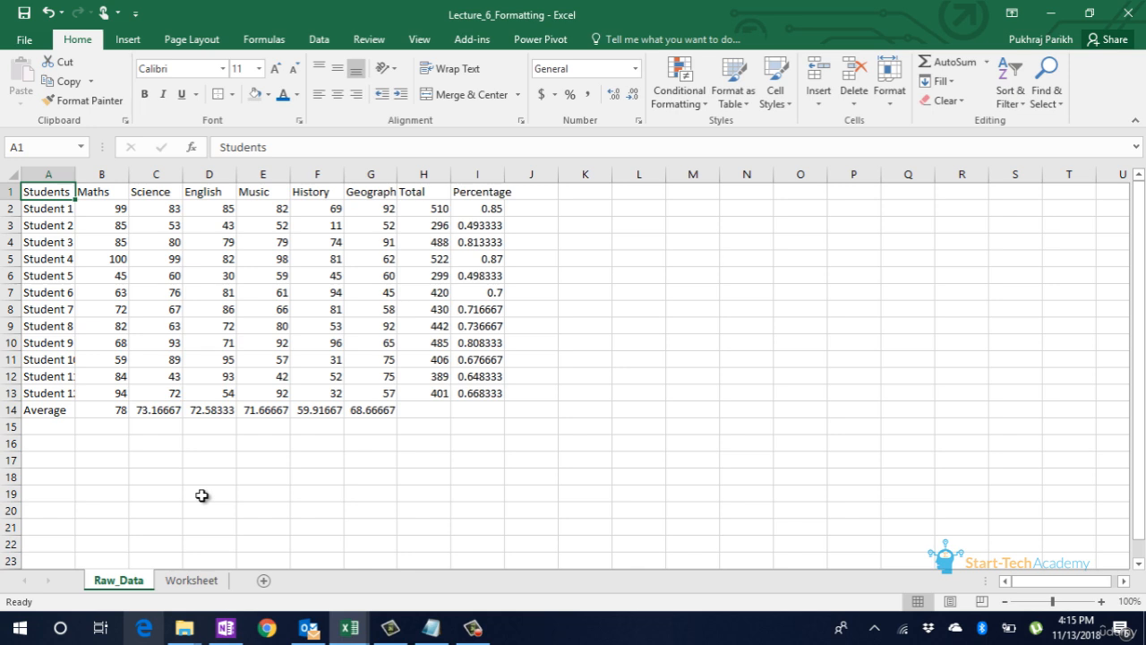
Open the Worksheet sheet and make the header row A1:I1 bold
click(191, 580)
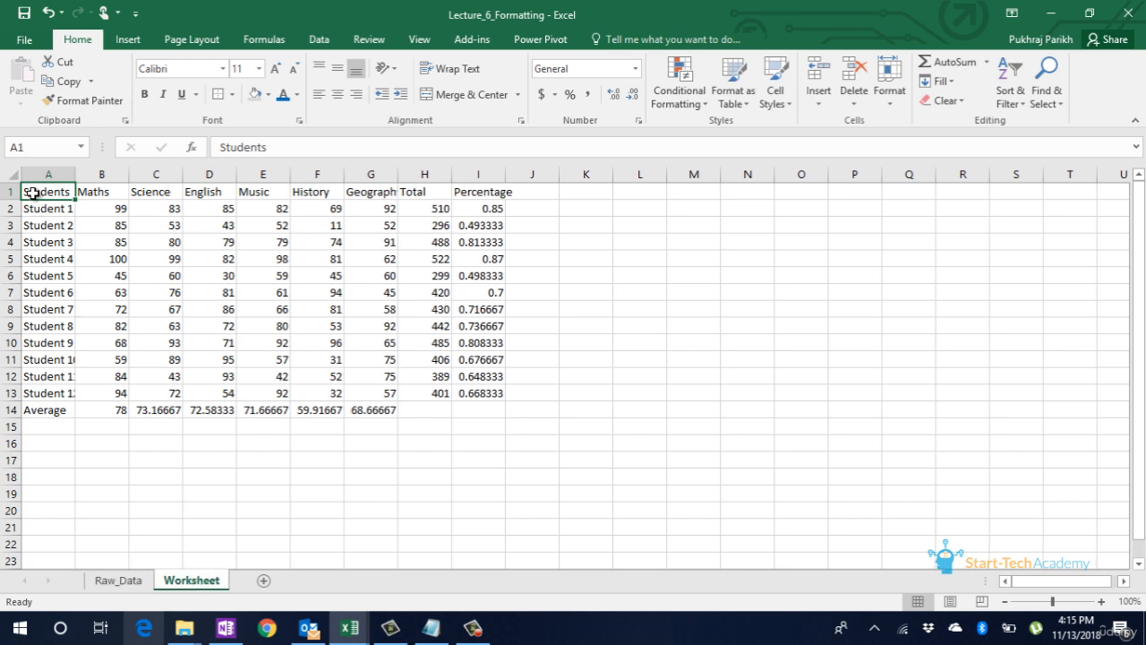
key(ctrl+shift+Right)
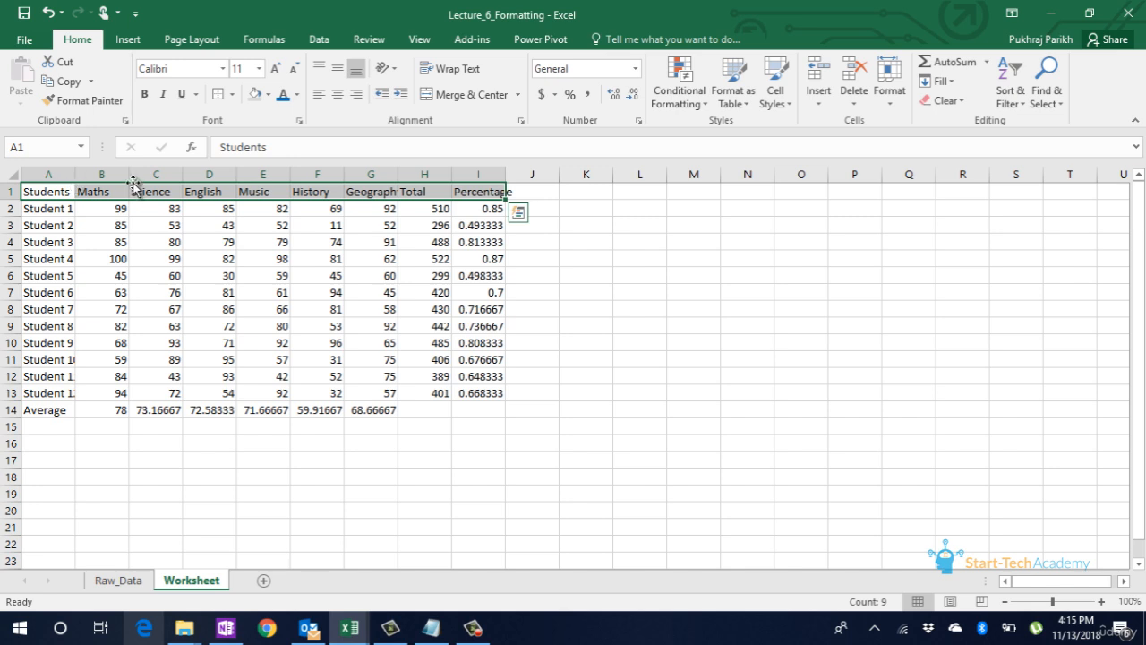
click(145, 97)
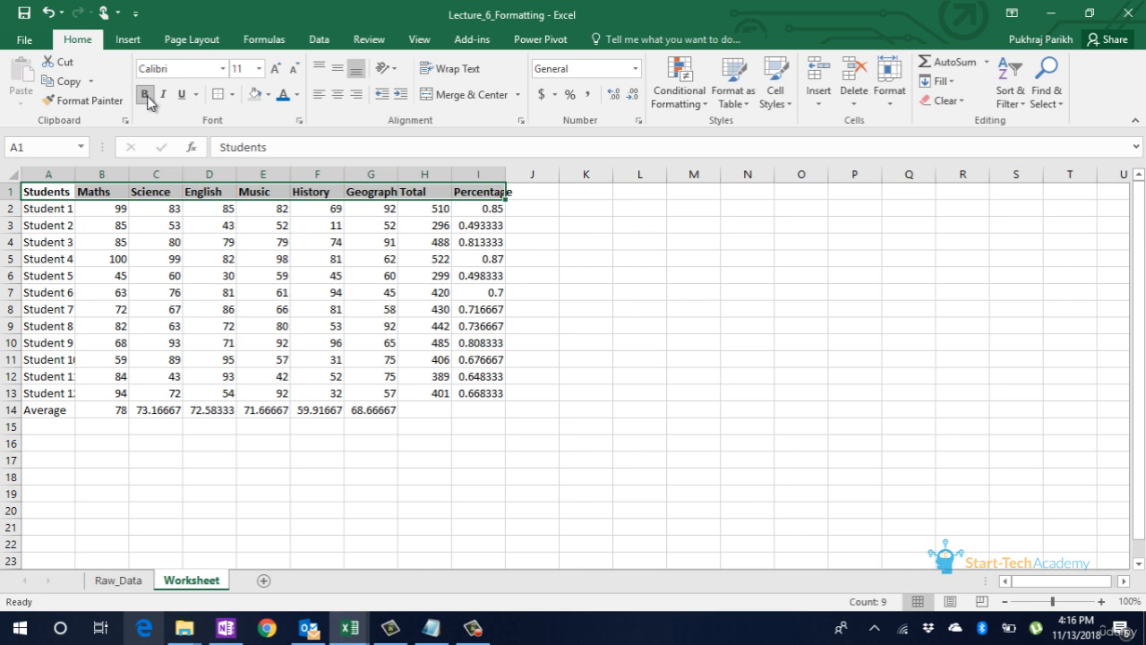
click(148, 206)
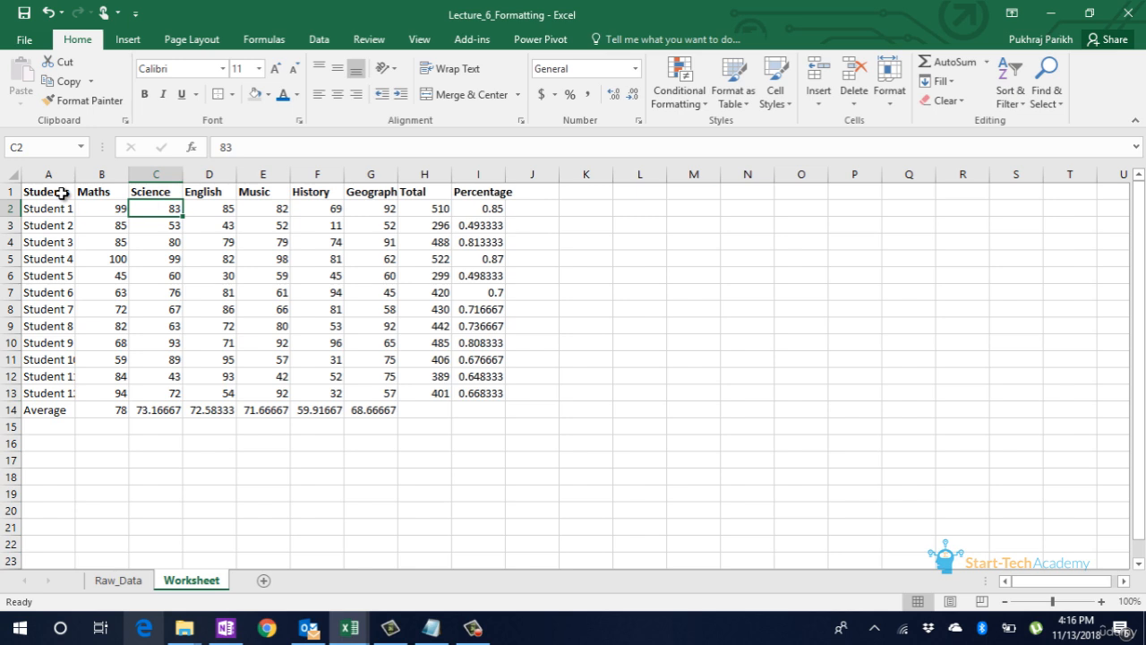
click(61, 193)
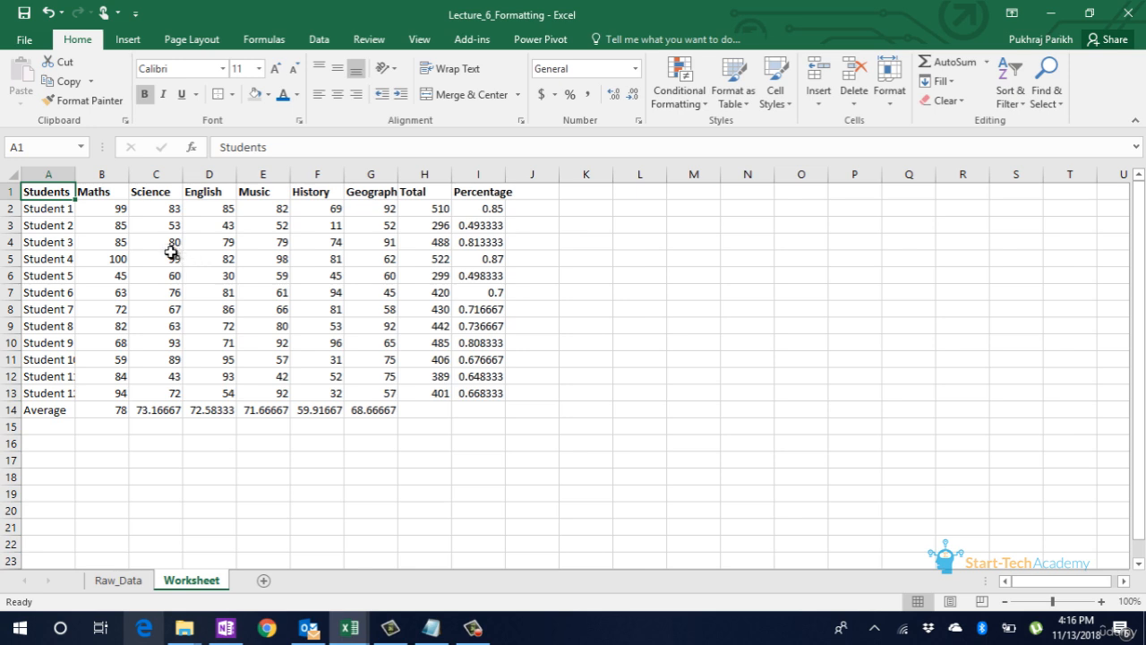
Italicize the student names in A2:A13, leaving out the Average label
click(52, 212)
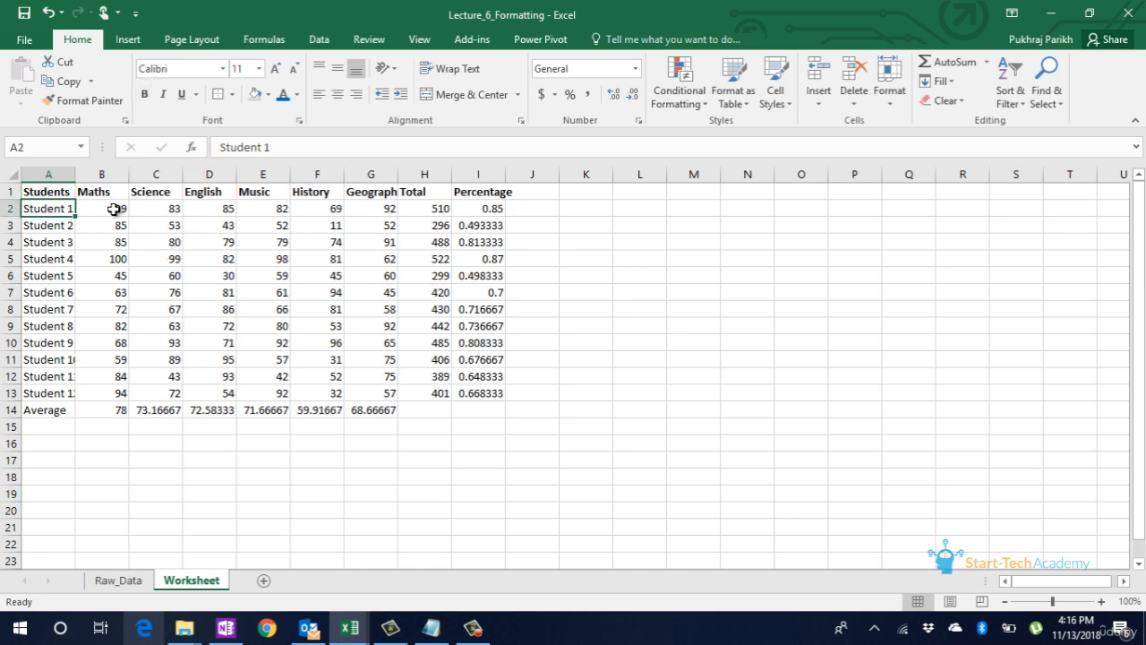
key(ctrl+shift+Down)
key(shift+Up)
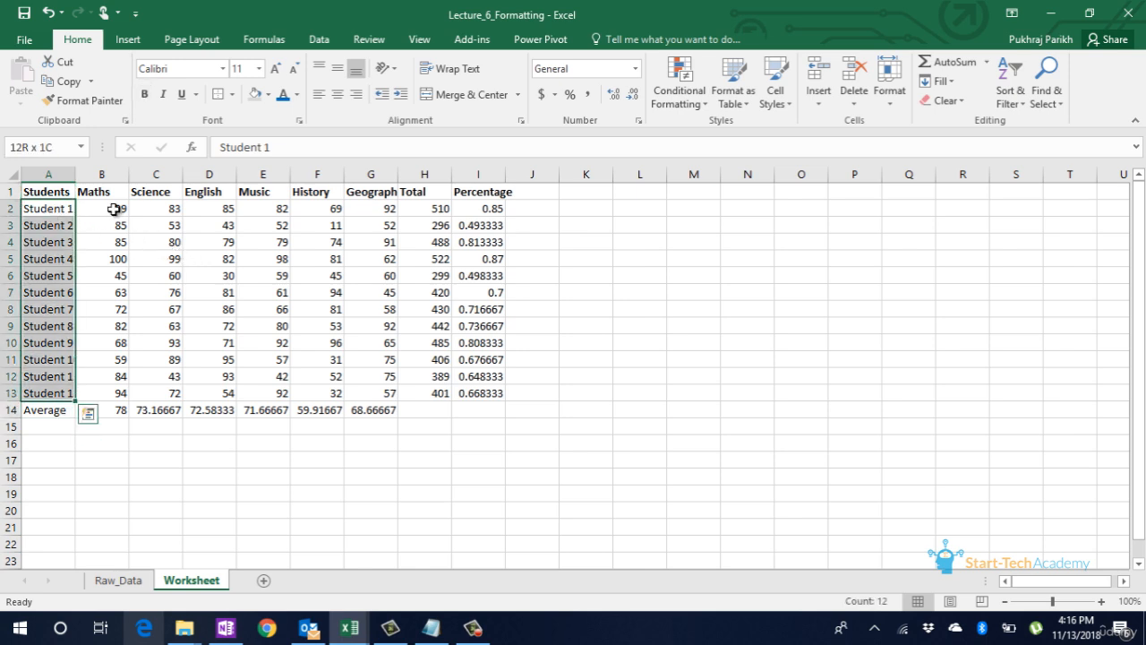
click(164, 102)
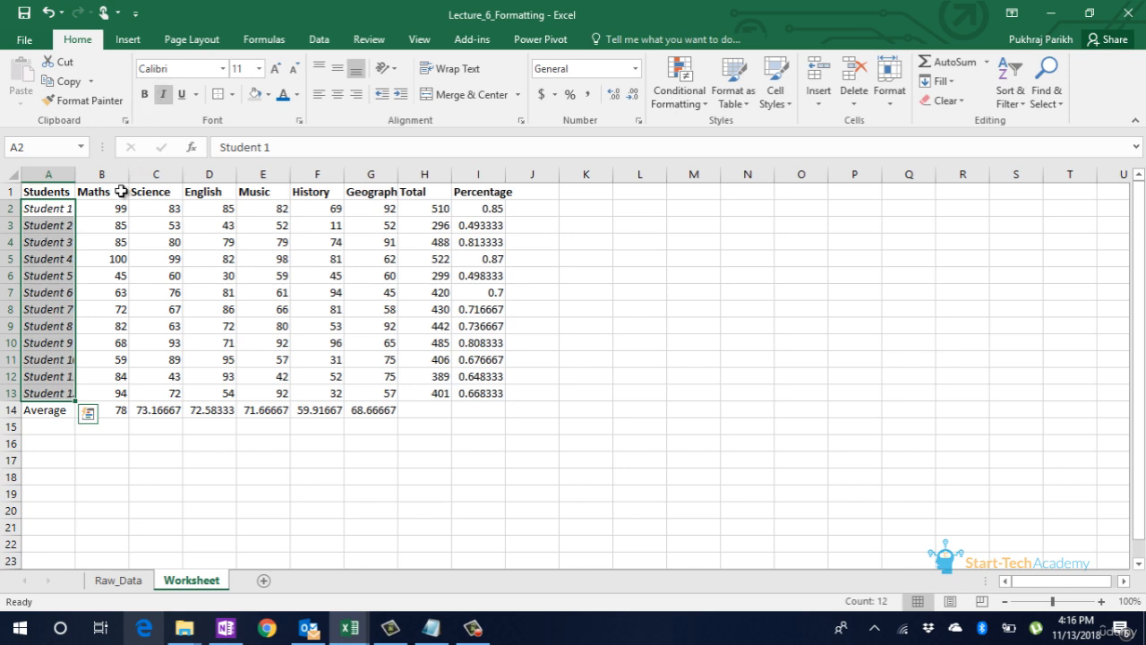
click(54, 211)
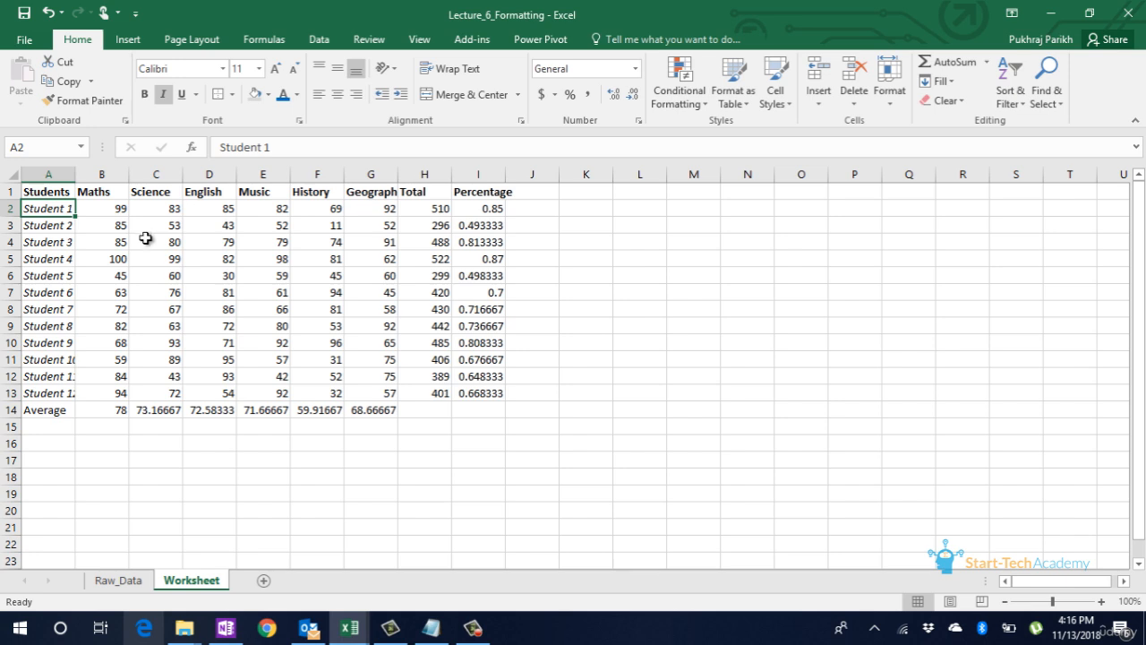
Copy the formatting of header cells A1:G1 onto the Average row A14:G14 with Format Painter
drag(45, 414, 371, 412)
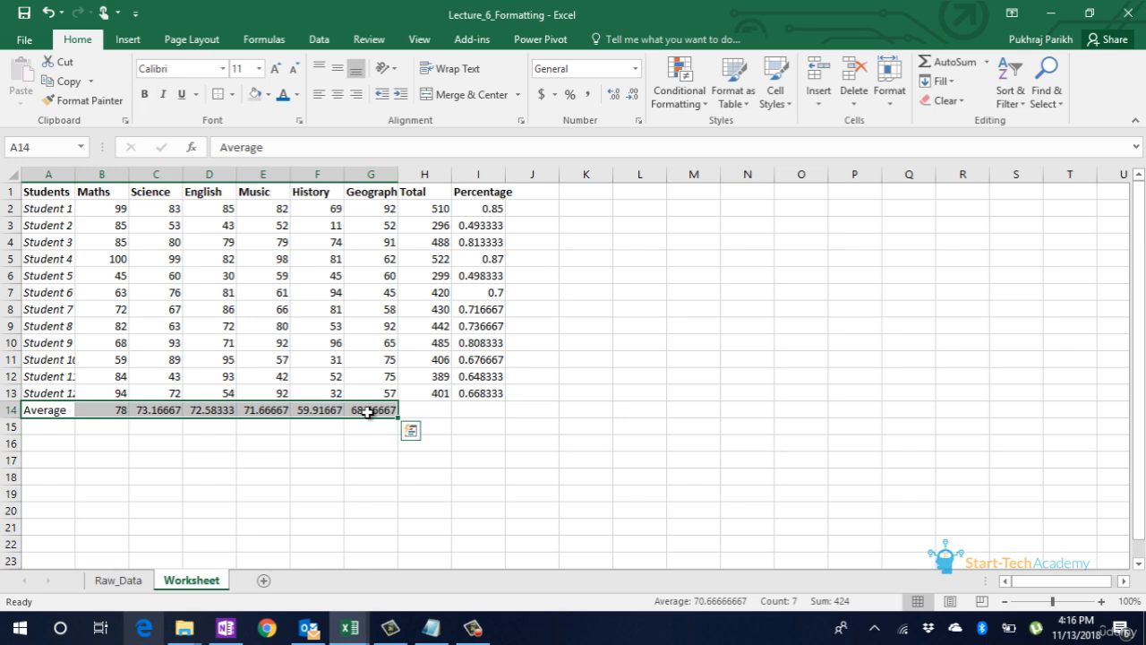
click(51, 410)
drag(51, 410, 350, 404)
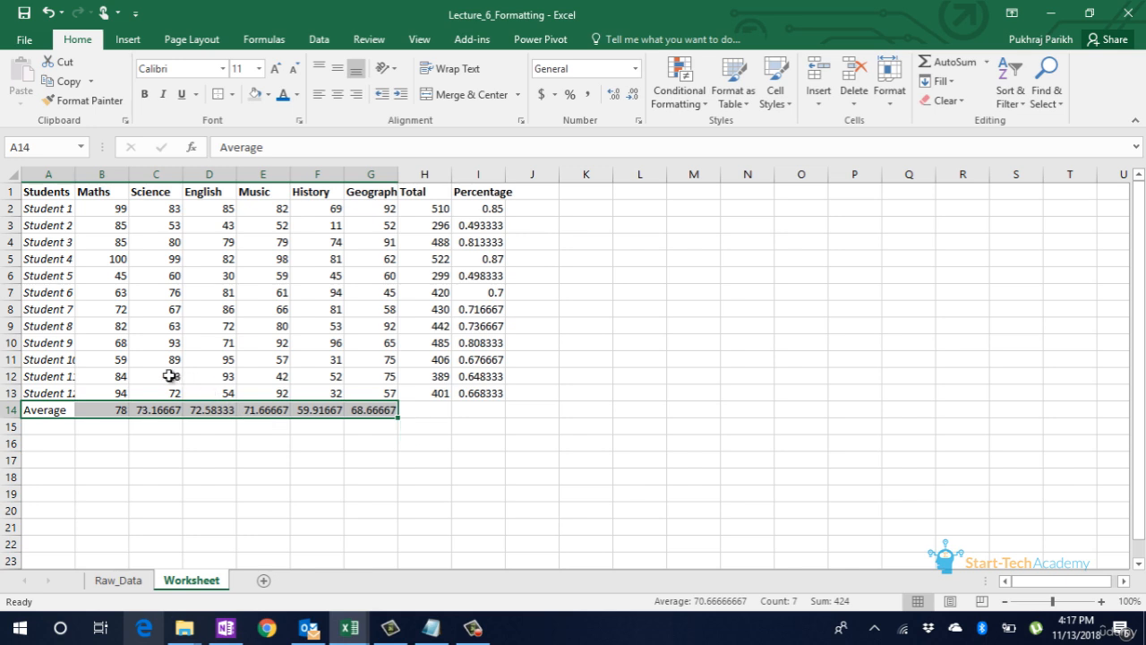
click(159, 376)
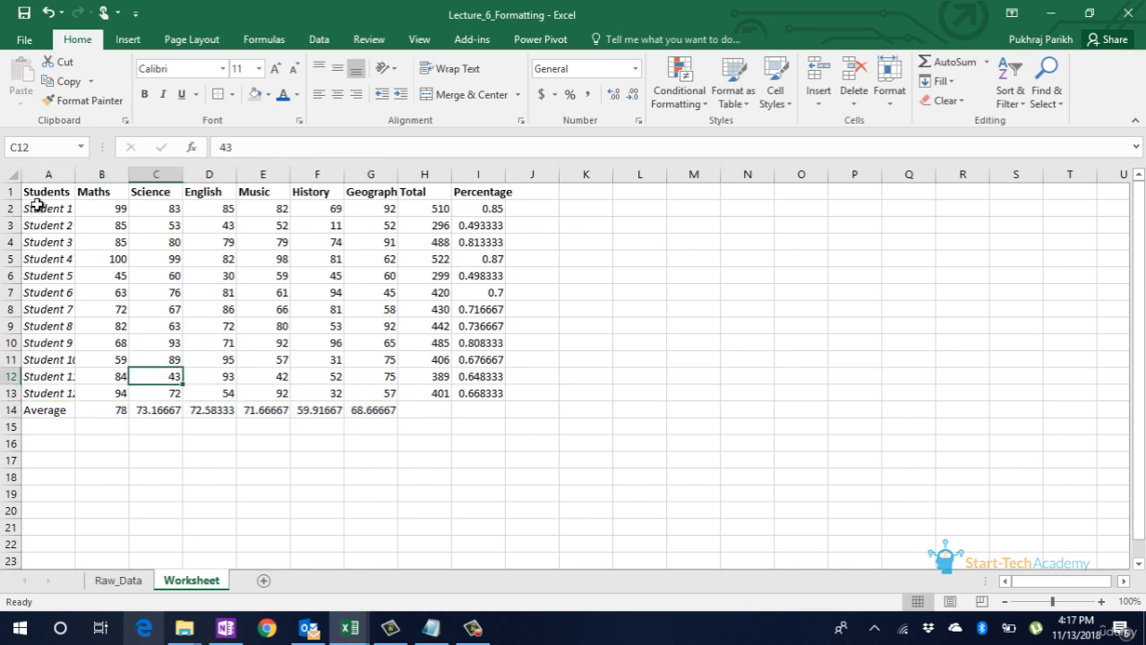
drag(38, 193, 101, 192)
drag(170, 197, 393, 192)
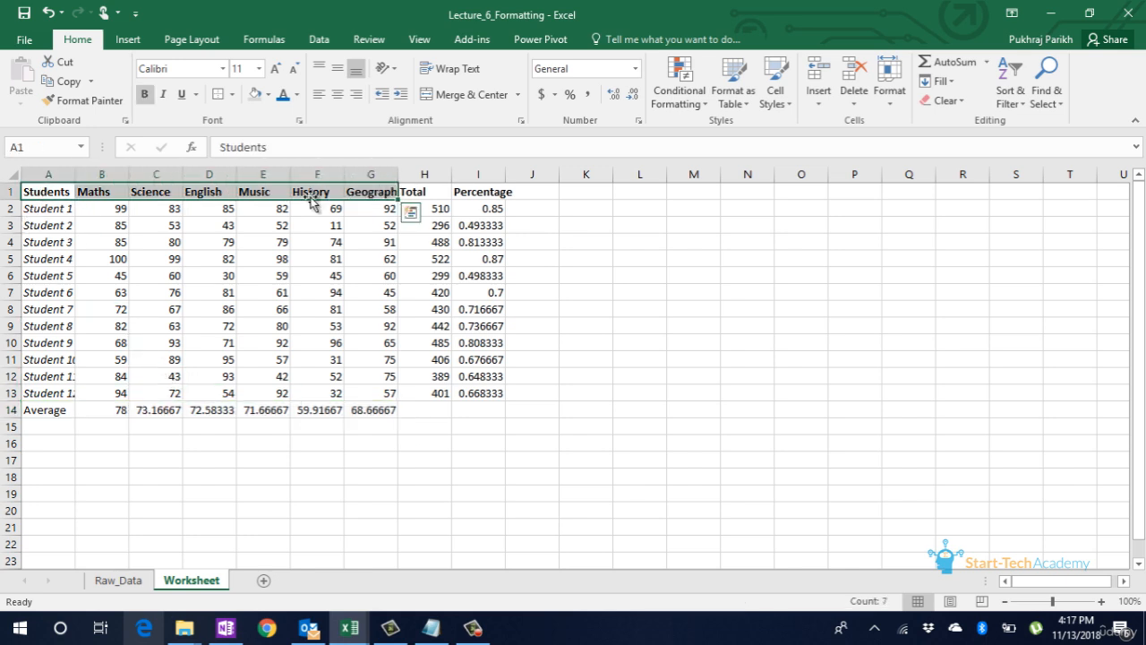
click(86, 102)
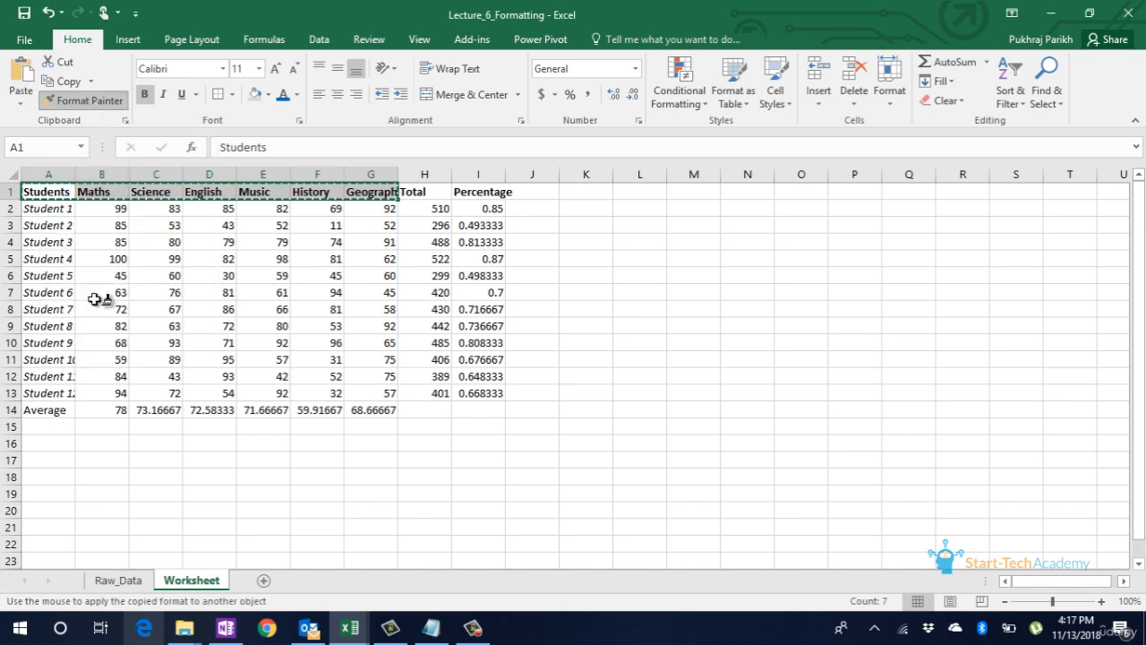
click(56, 410)
mouse_move(55, 410)
mouse_down()
mouse_move(379, 411)
mouse_move(374, 420)
mouse_up()
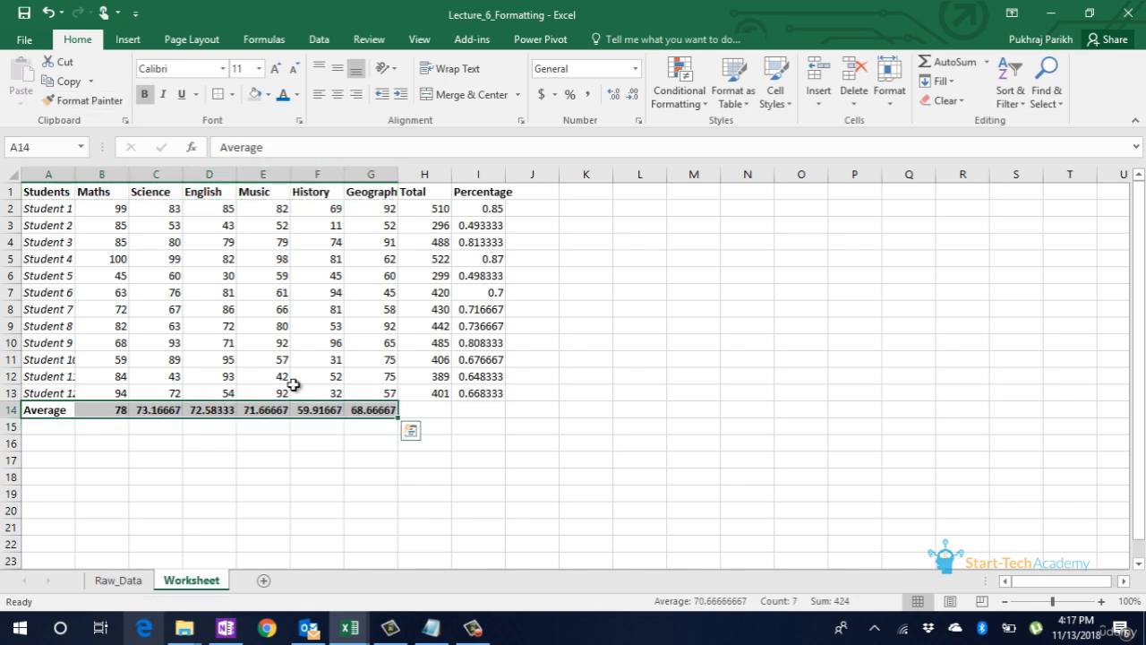
click(294, 388)
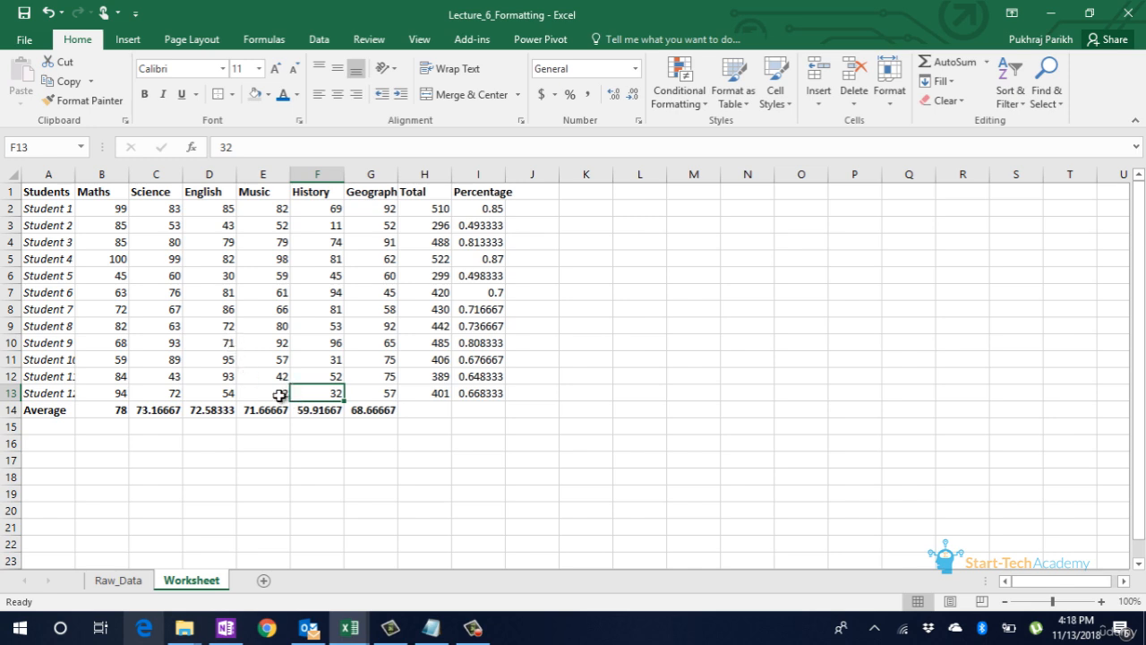
Underline the Total and Percentage headings in H1:I1
drag(419, 192, 489, 192)
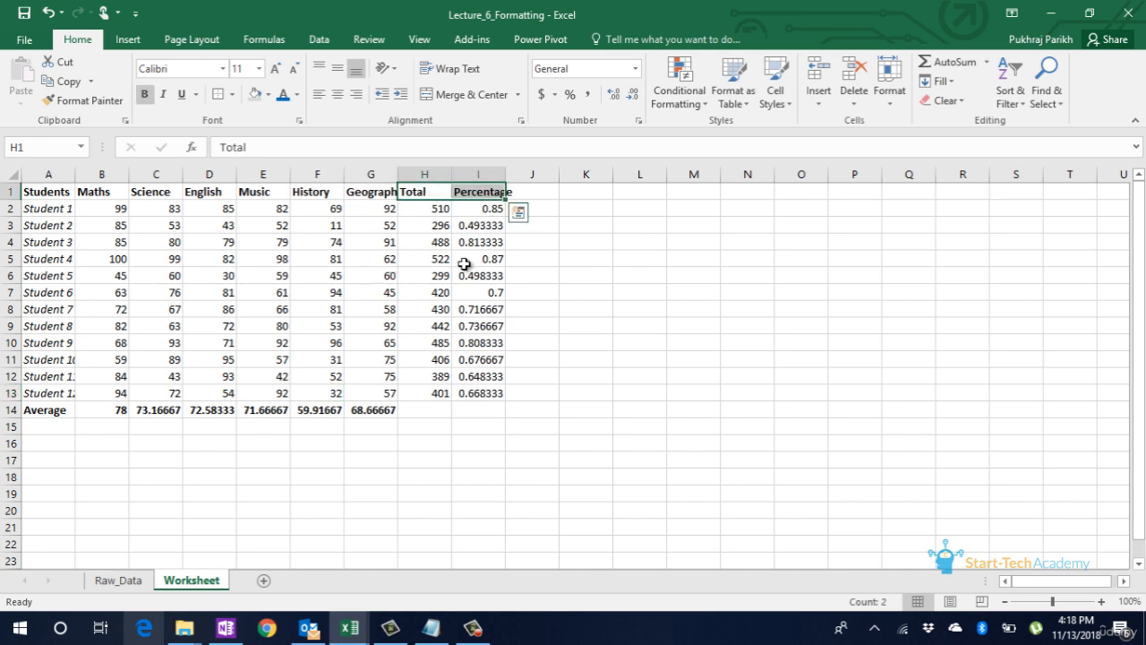
click(182, 97)
click(404, 275)
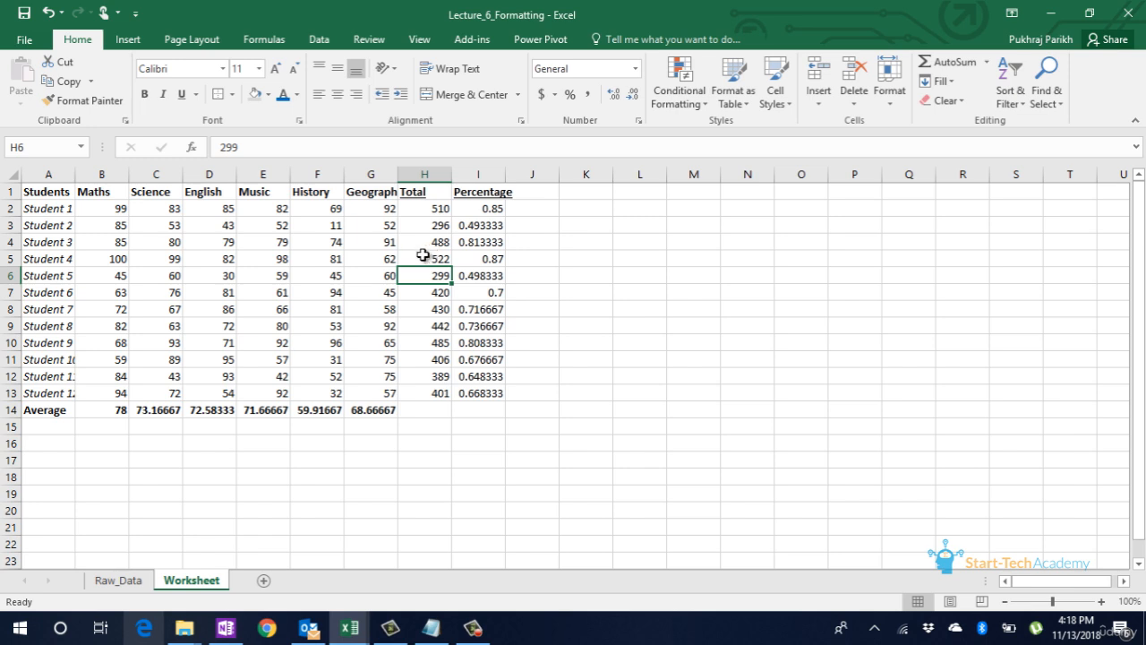
Change the font of the whole table A1:I14 to Century Gothic
click(52, 194)
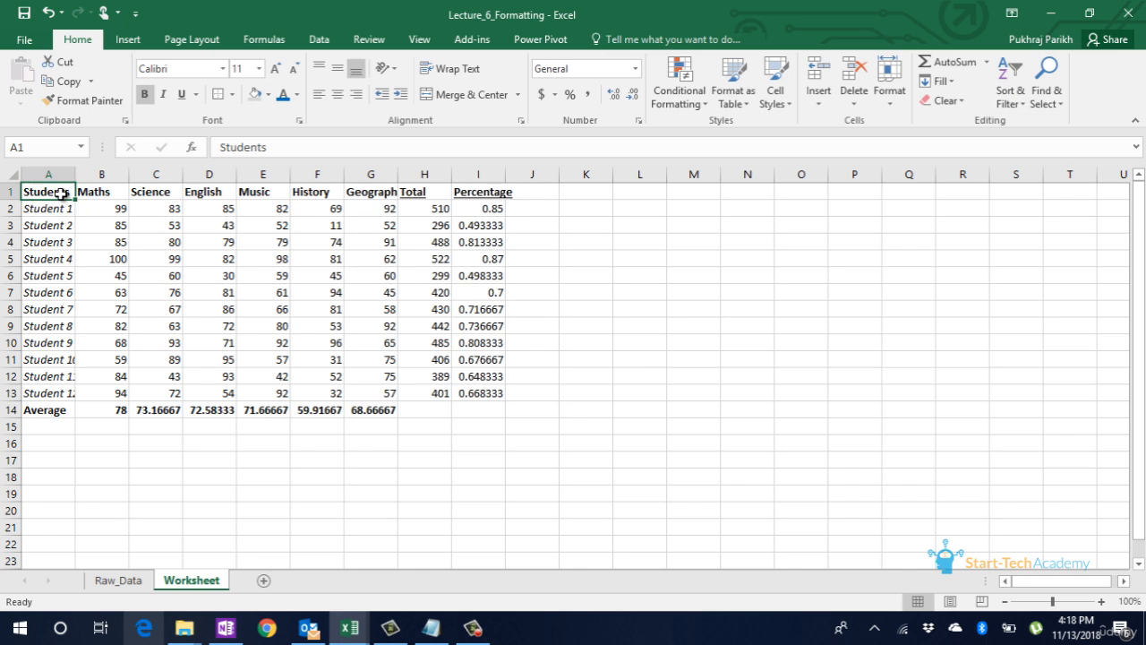
key(ctrl+shift+Right)
key(ctrl+shift+Down)
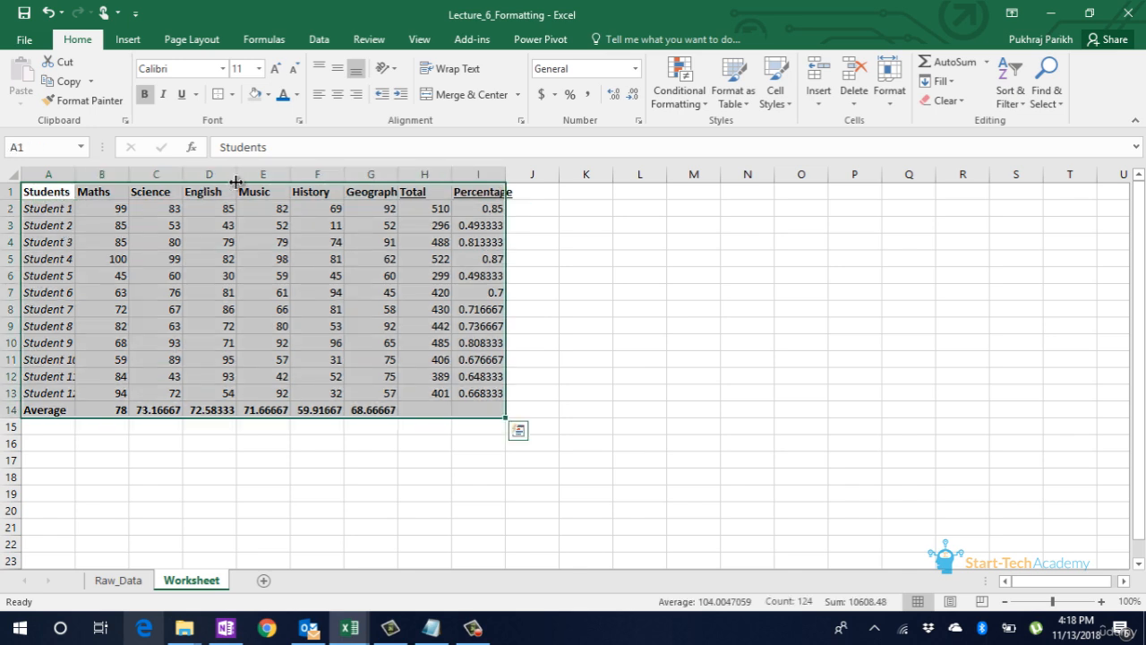
click(224, 69)
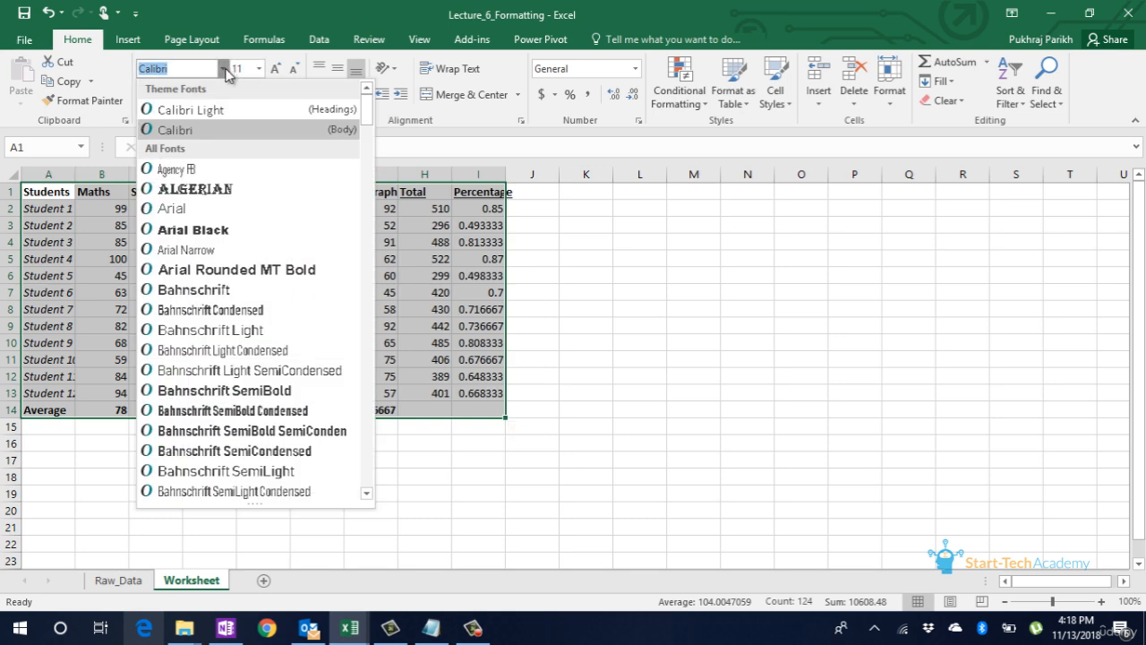
scroll(237, 128, down, 6)
scroll(240, 130, down, 2)
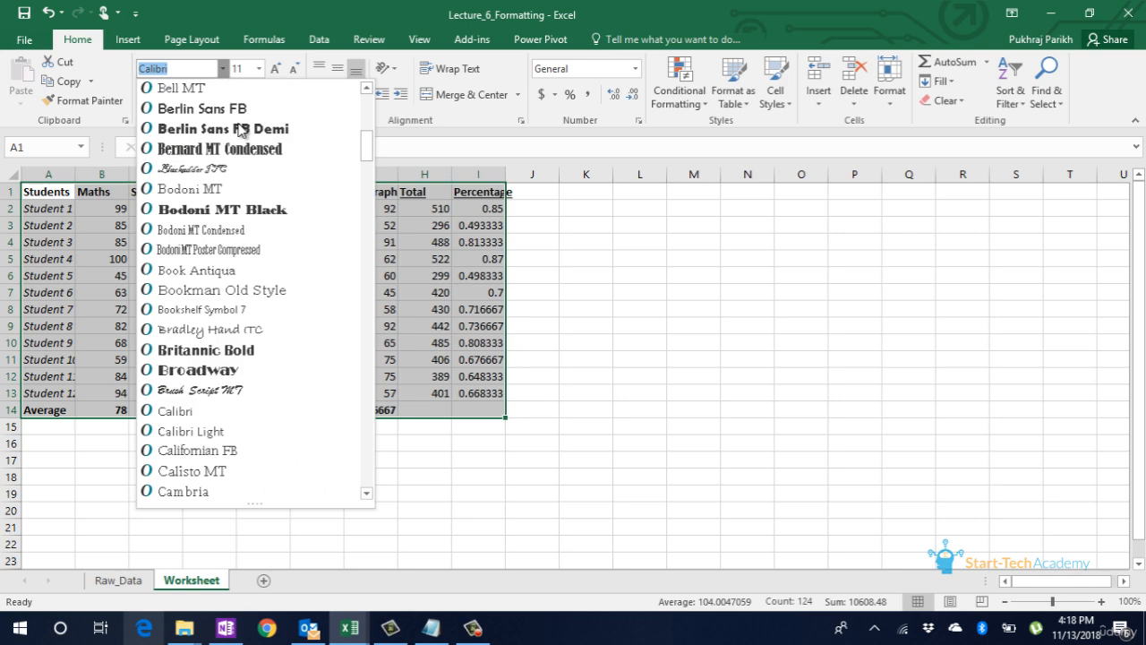
scroll(240, 130, down, 2)
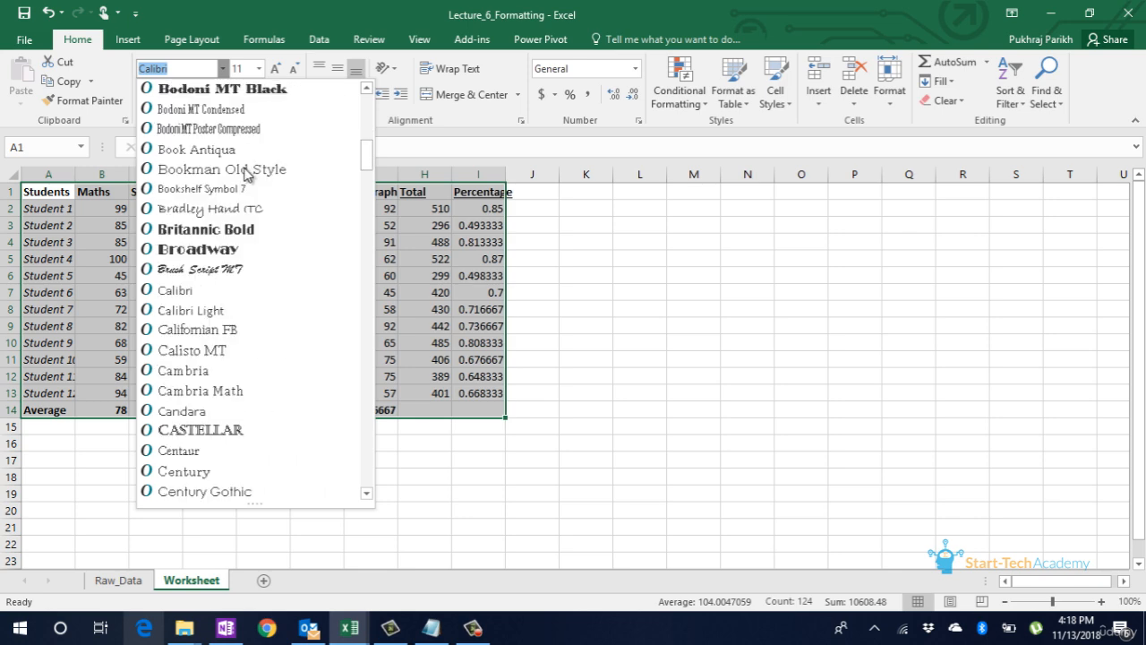
click(240, 488)
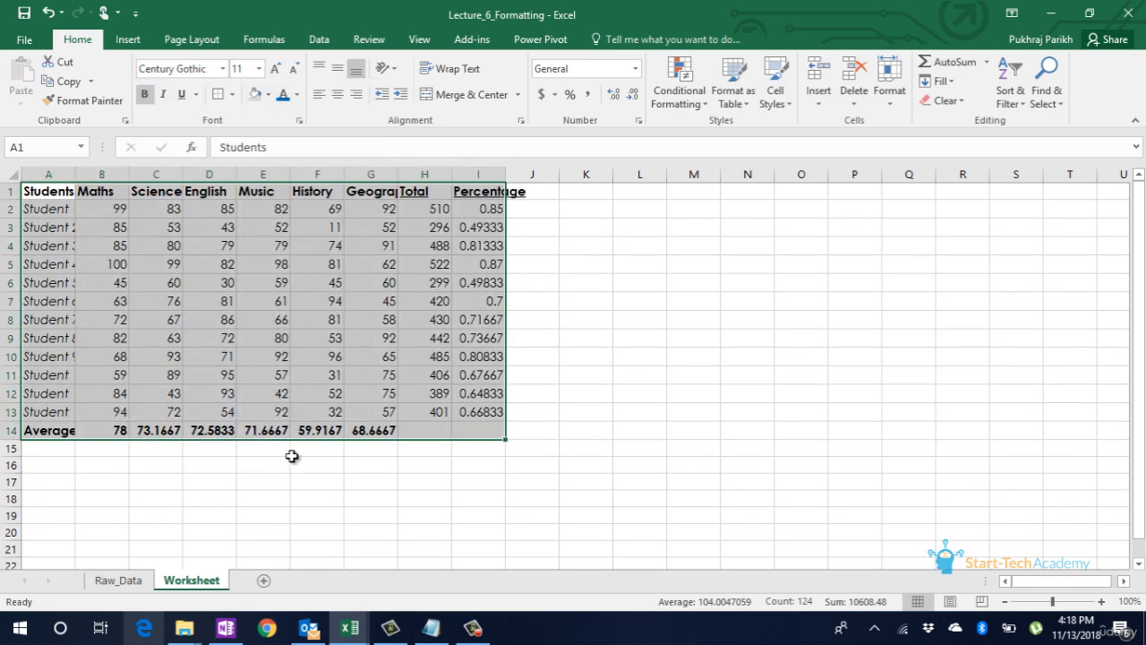
click(280, 424)
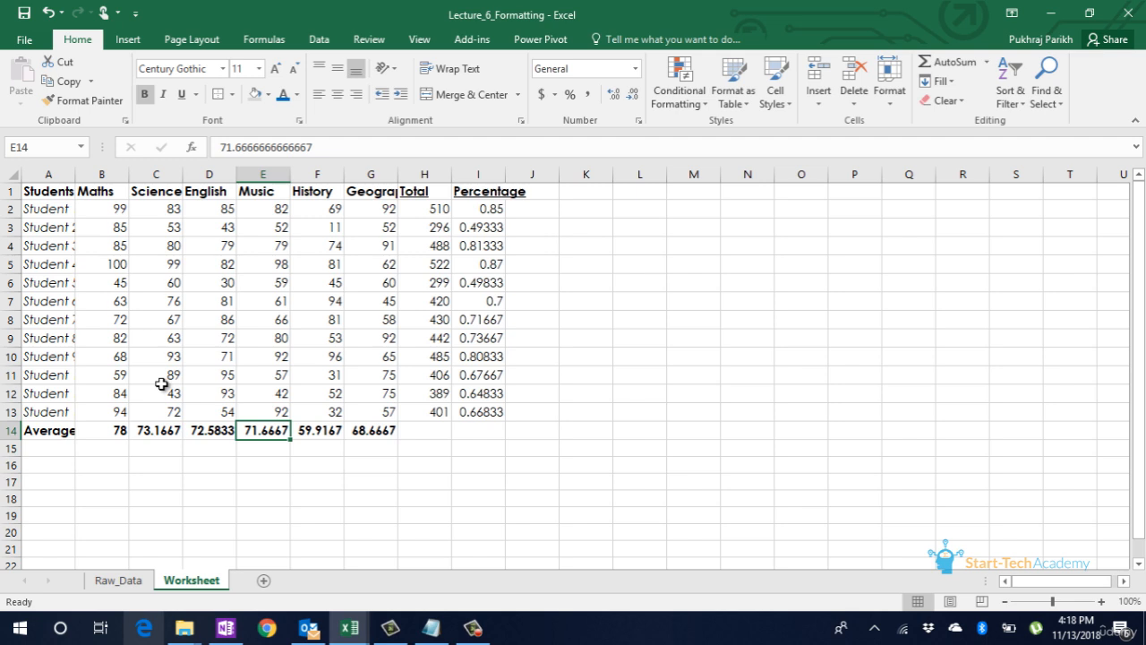
Increase the font size of the header row A1:I1 to slightly above 12
click(46, 194)
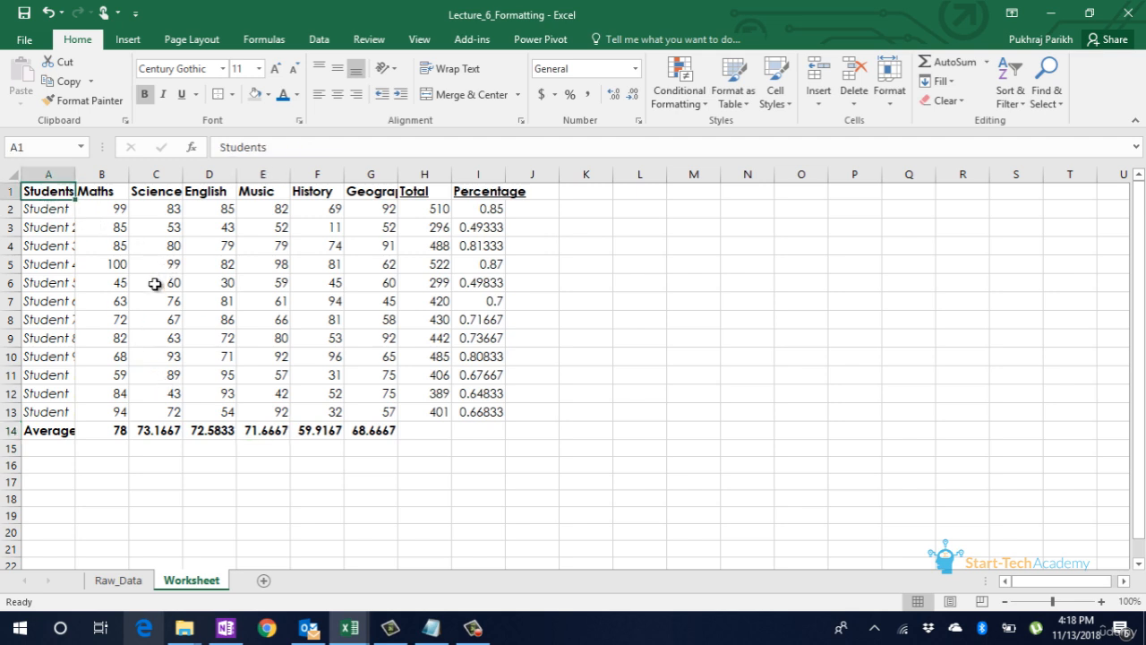
key(ctrl+shift+Right)
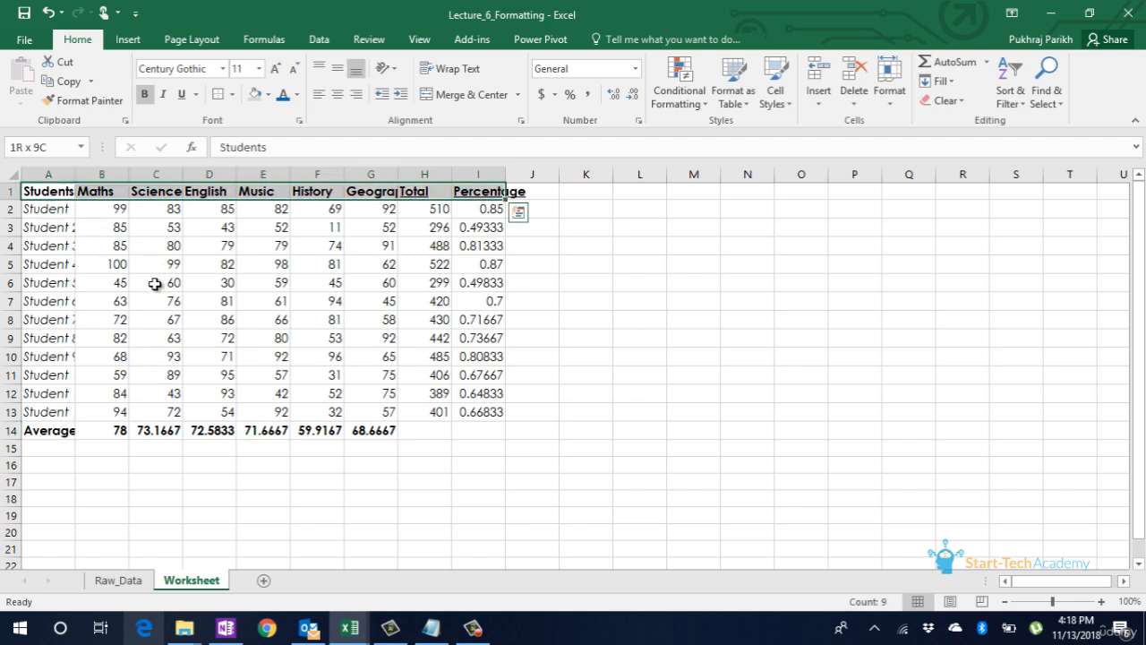
click(279, 69)
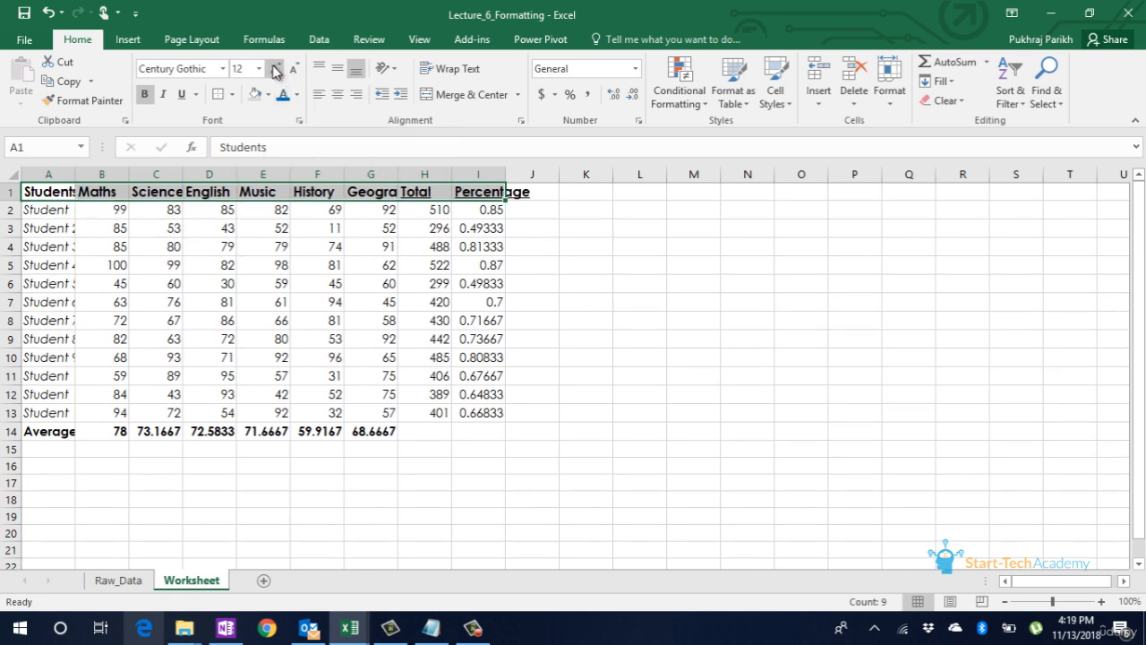
click(245, 72)
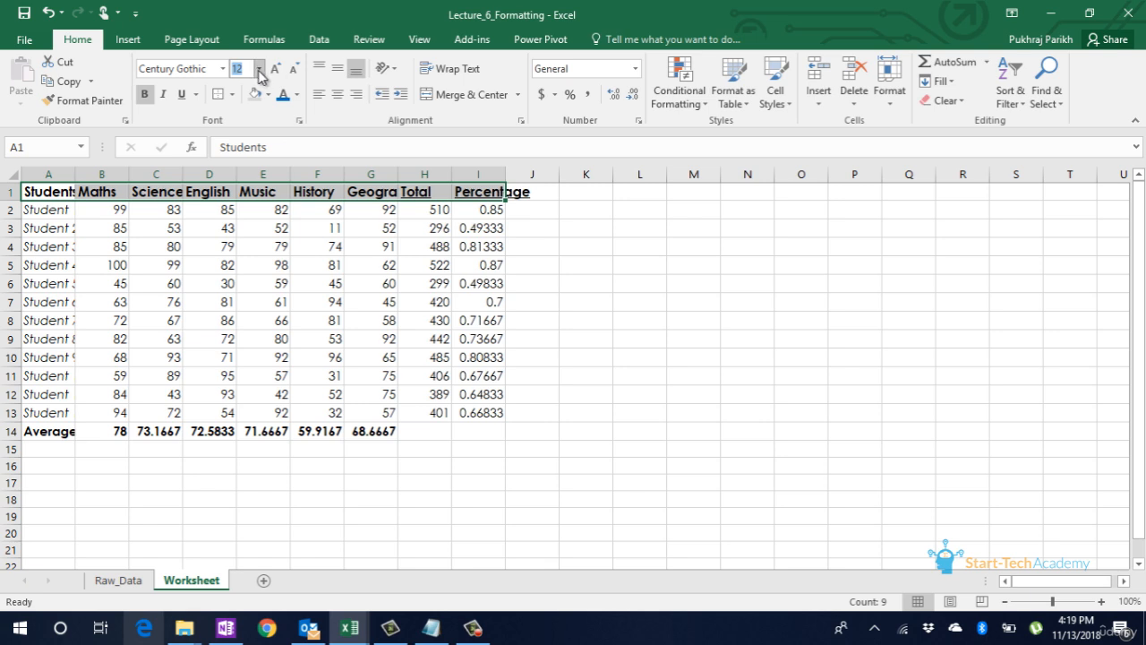
click(260, 75)
click(246, 72)
text(11)
key(Return)
click(170, 301)
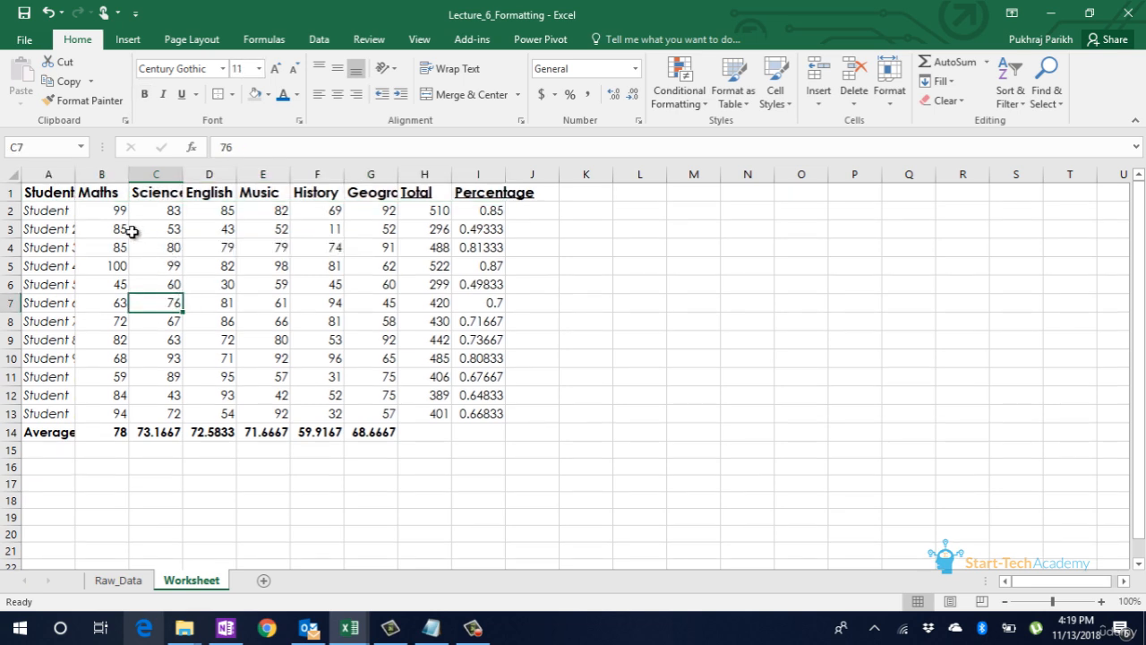
Set the font size of the subject marks in B2:G13 to 10, excluding the Average row
click(62, 194)
drag(62, 194, 375, 190)
click(112, 212)
key(shift+Right)
key(shift+Right)
key(shift+Right)
key(shift+Right)
key(shift+Right)
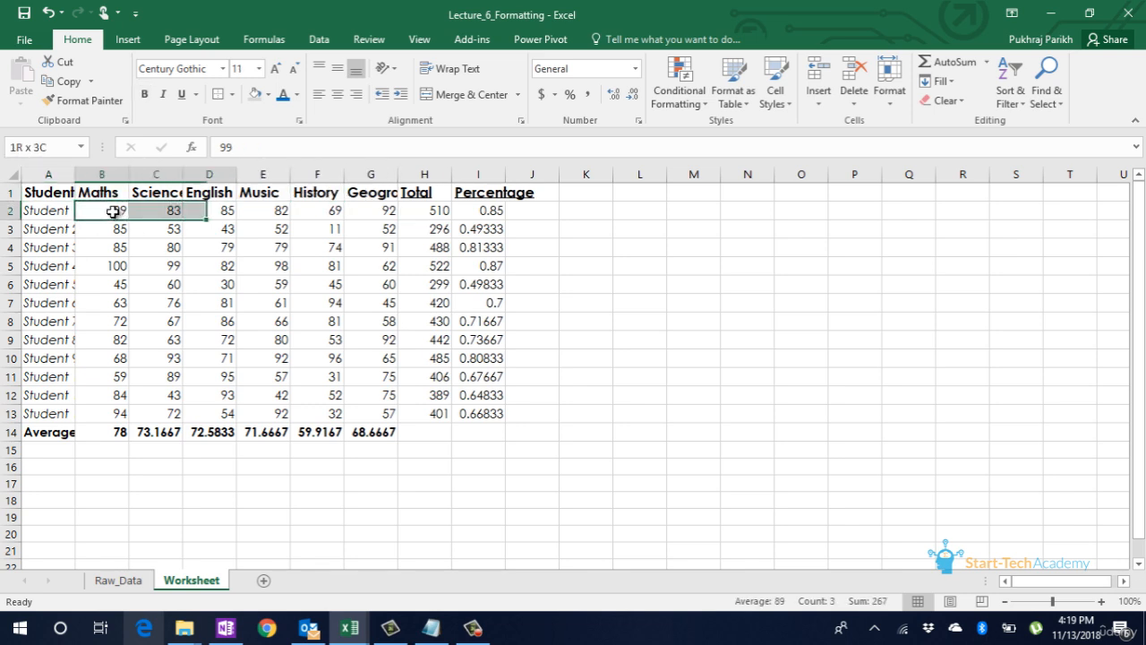
key(ctrl+shift+Down)
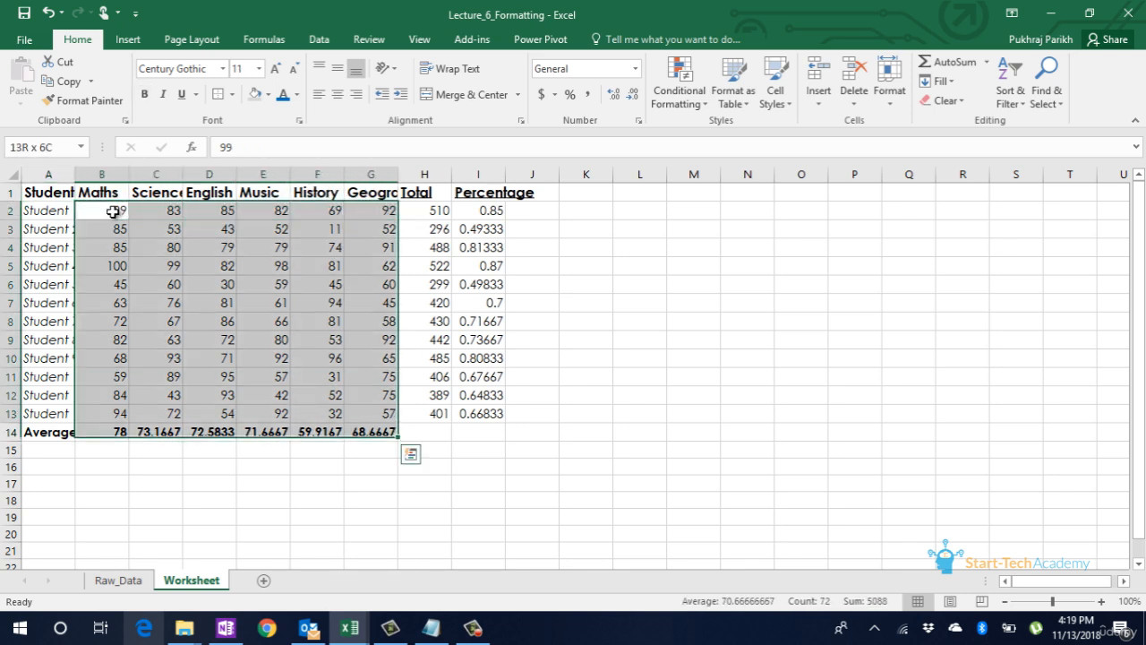
key(shift+Up)
click(238, 70)
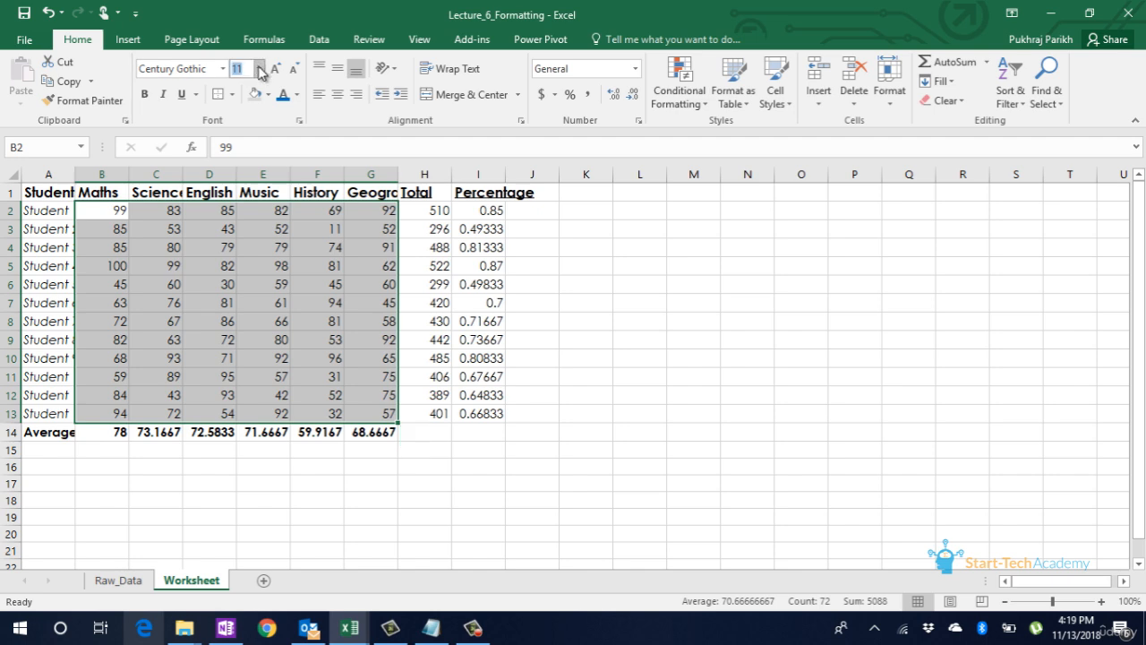
text(10)
key(Return)
click(255, 229)
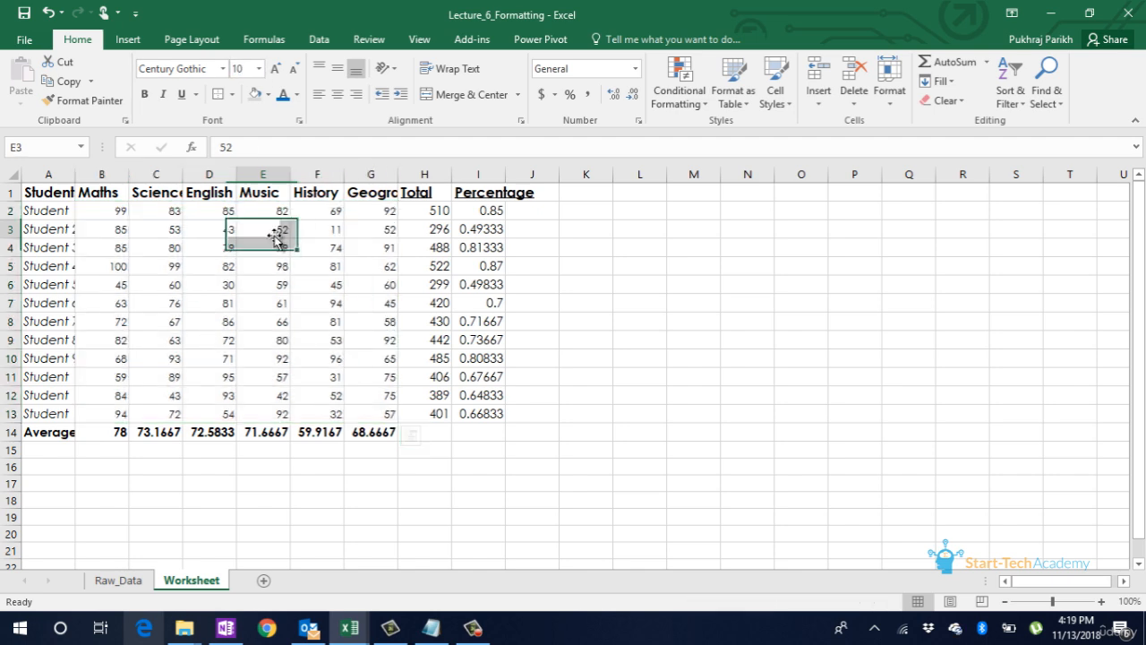
mouse_move(385, 211)
mouse_down()
mouse_move(395, 309)
mouse_move(385, 410)
mouse_up()
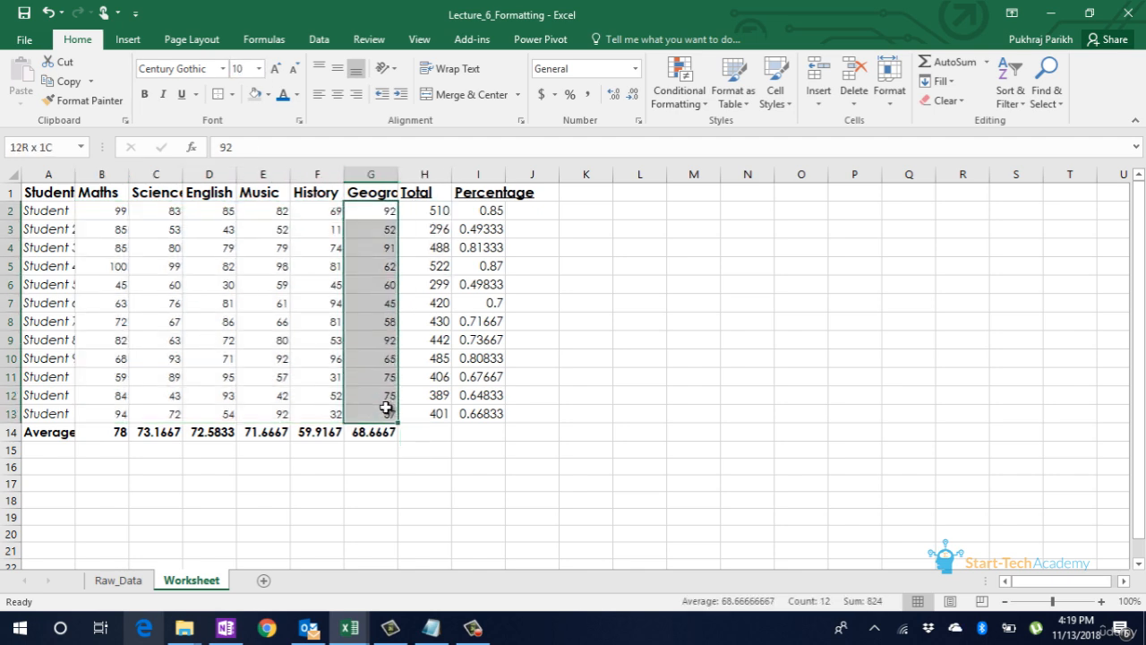
Copy the formatting of the subject marks onto the Total and Percentage values in H2:I13
click(77, 107)
drag(430, 209, 506, 397)
click(322, 389)
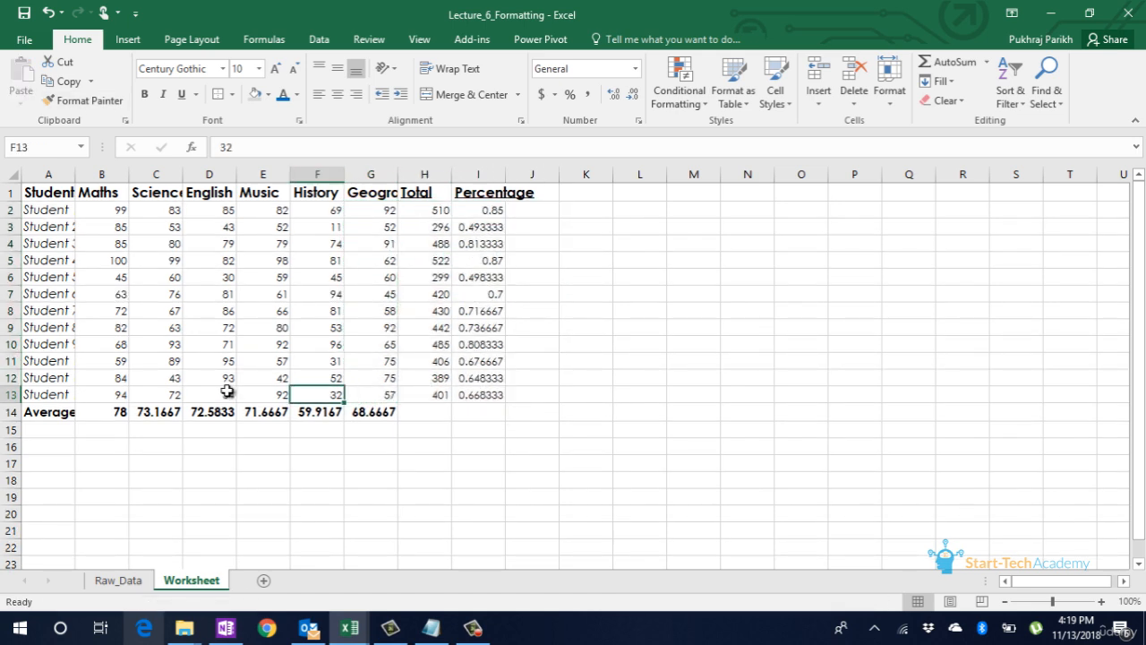
Apply outside borders around the whole marks table A1:I14
click(30, 193)
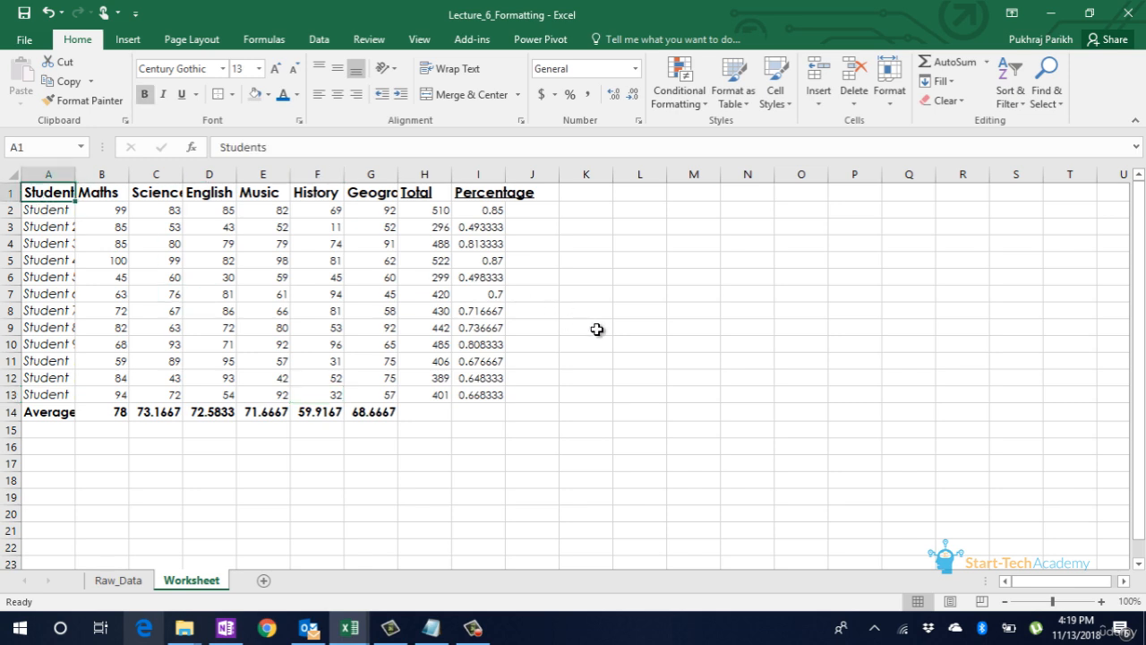
key(ctrl+shift+Right)
key(ctrl+shift+Down)
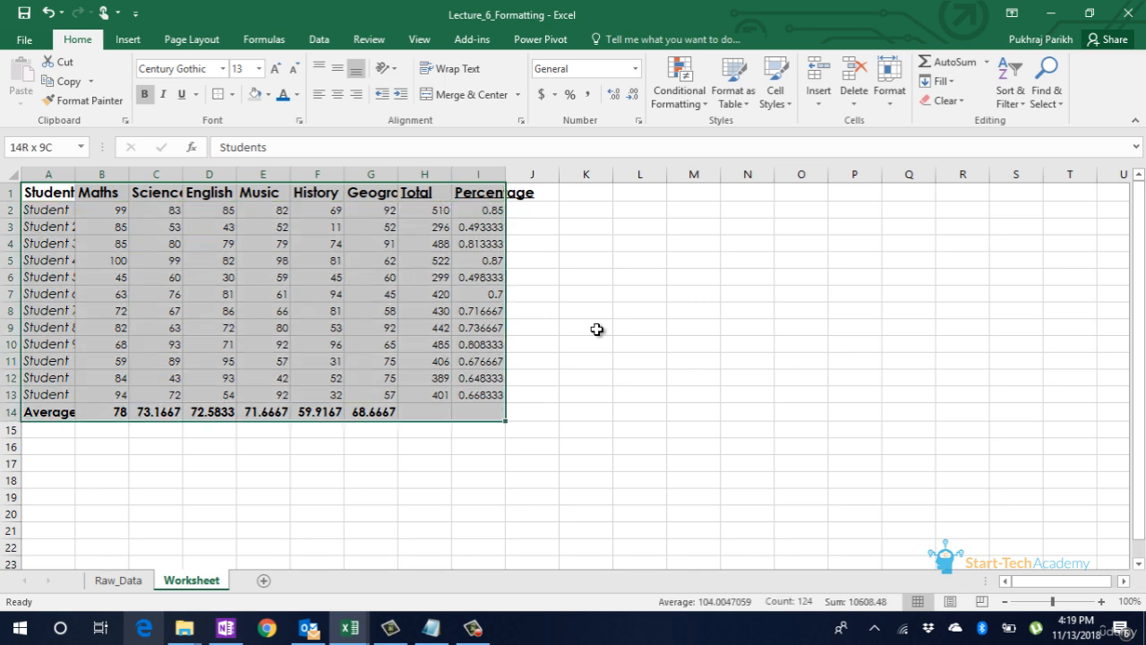
click(233, 95)
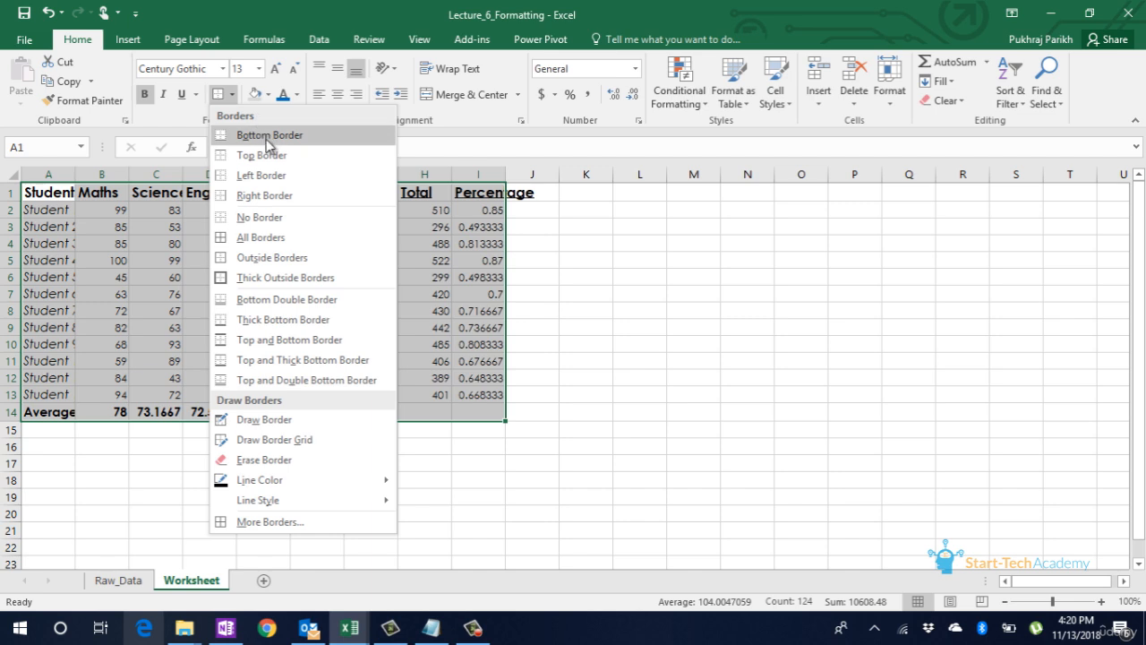
click(266, 257)
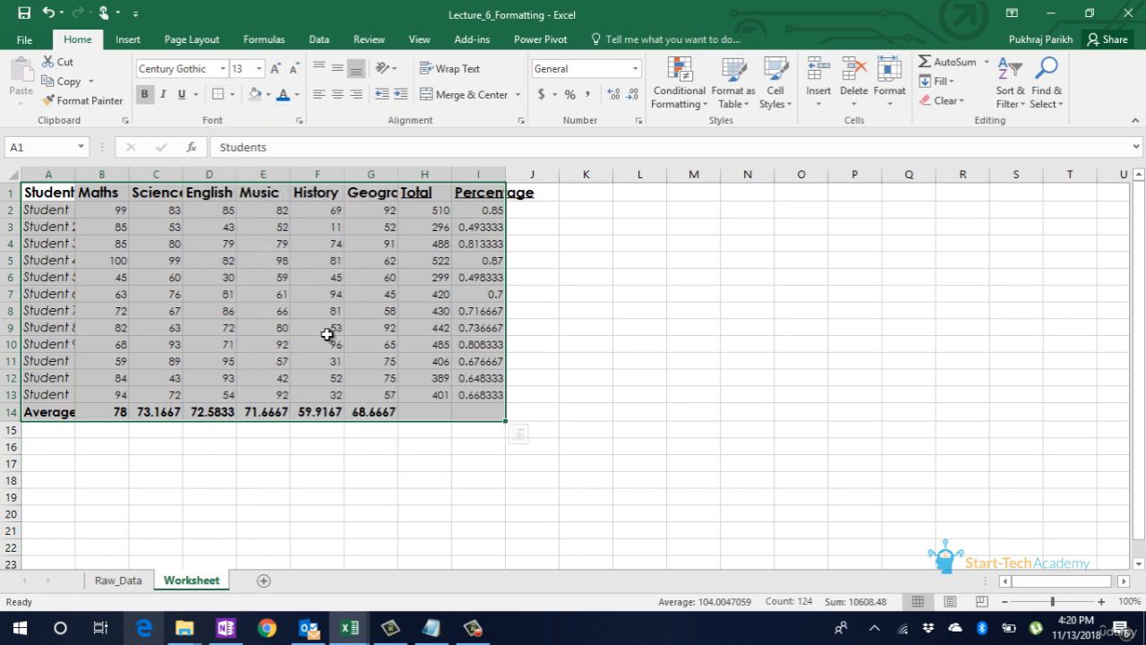
click(273, 308)
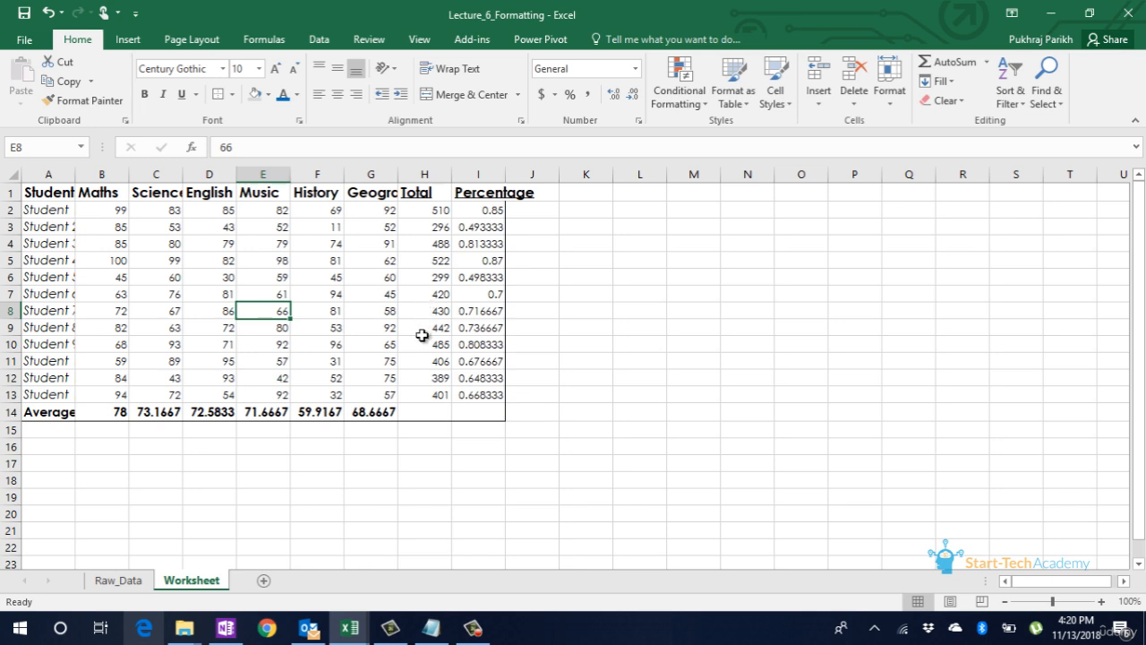
Add inside horizontal and vertical borders to A1:I14 in the finest dotted line style
click(54, 192)
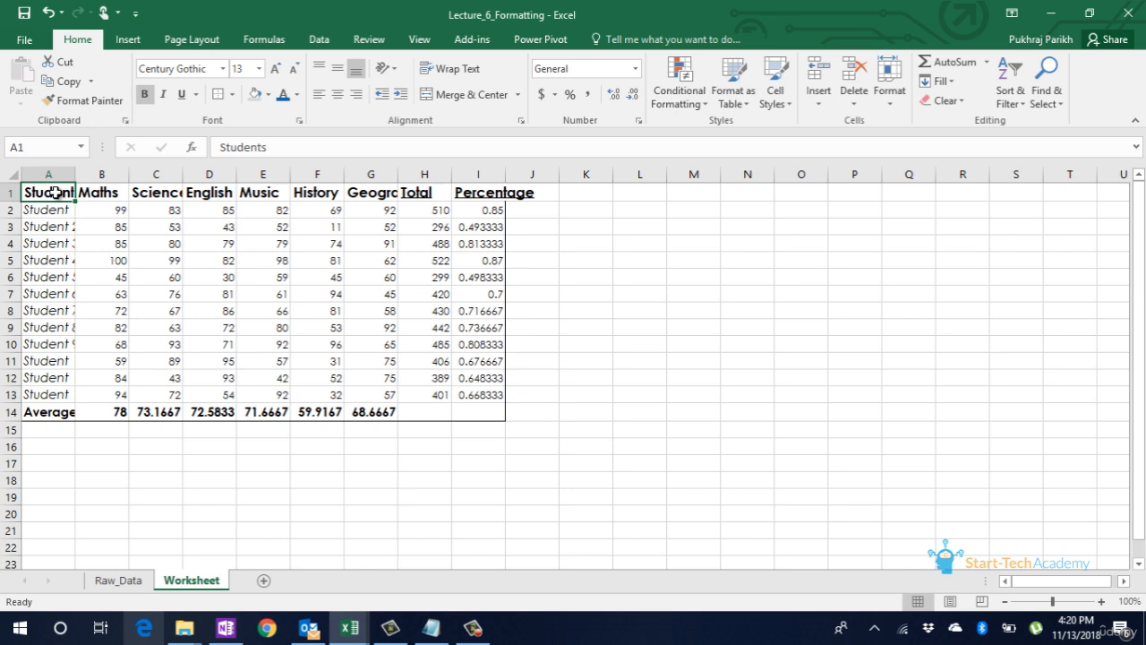
key(ctrl+a)
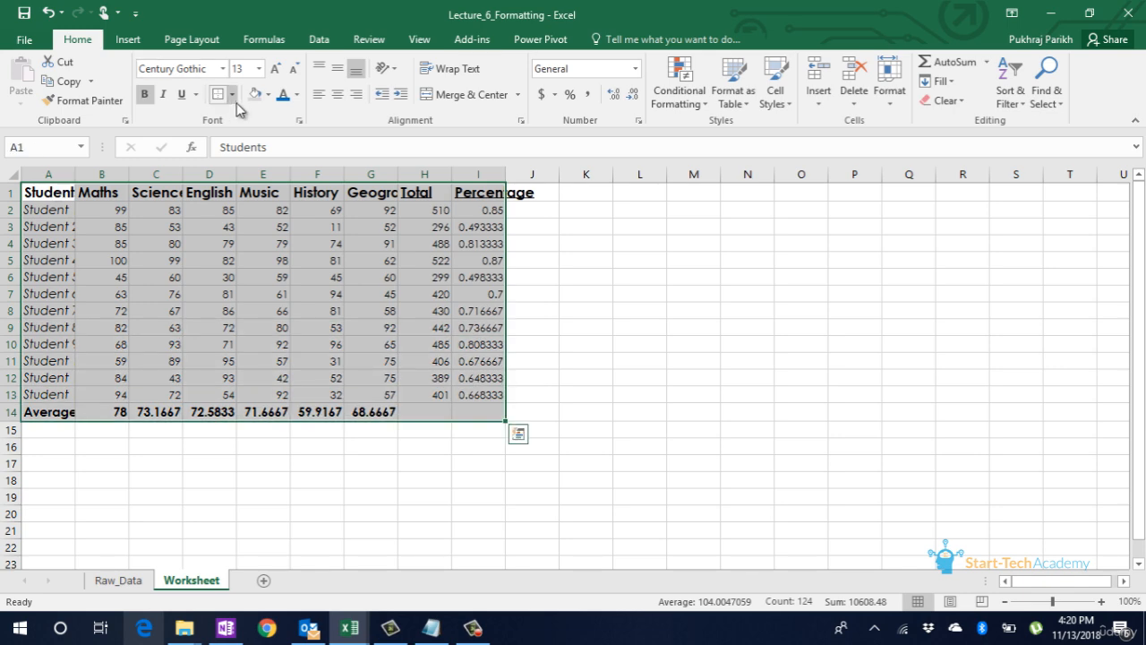
click(231, 94)
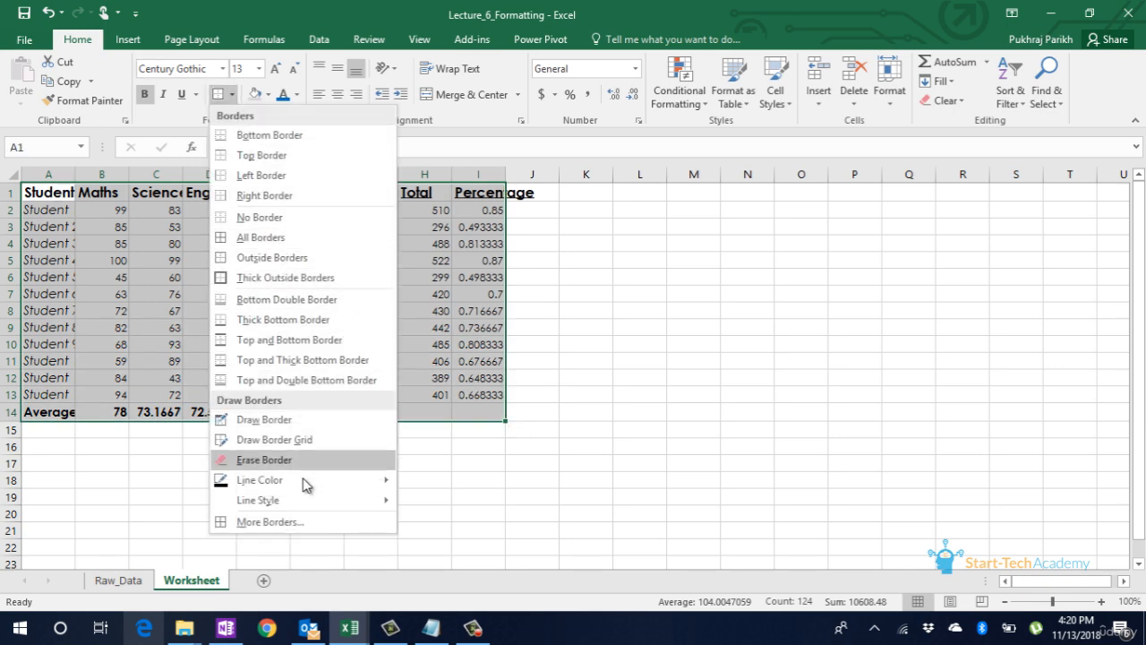
click(265, 522)
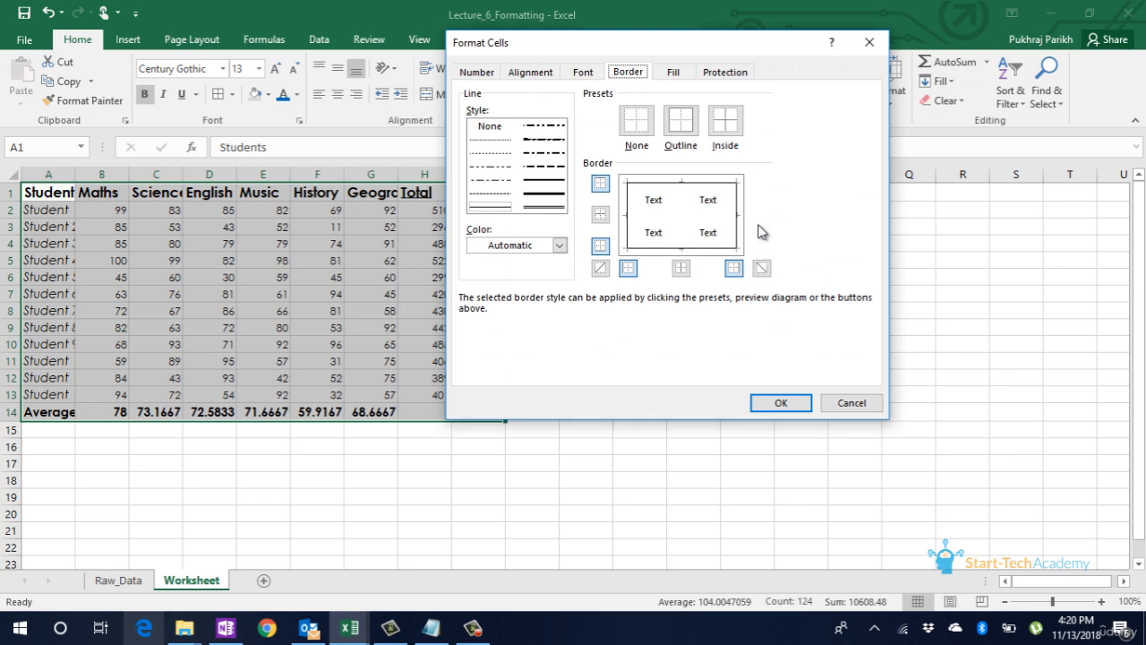
click(498, 141)
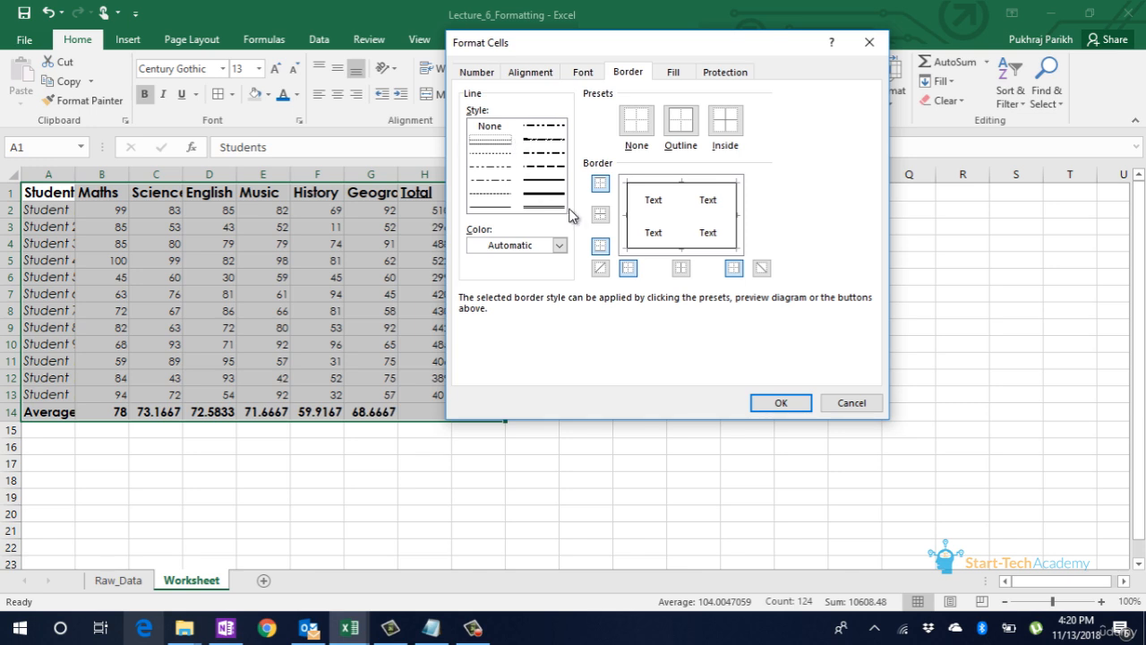
click(684, 197)
click(642, 218)
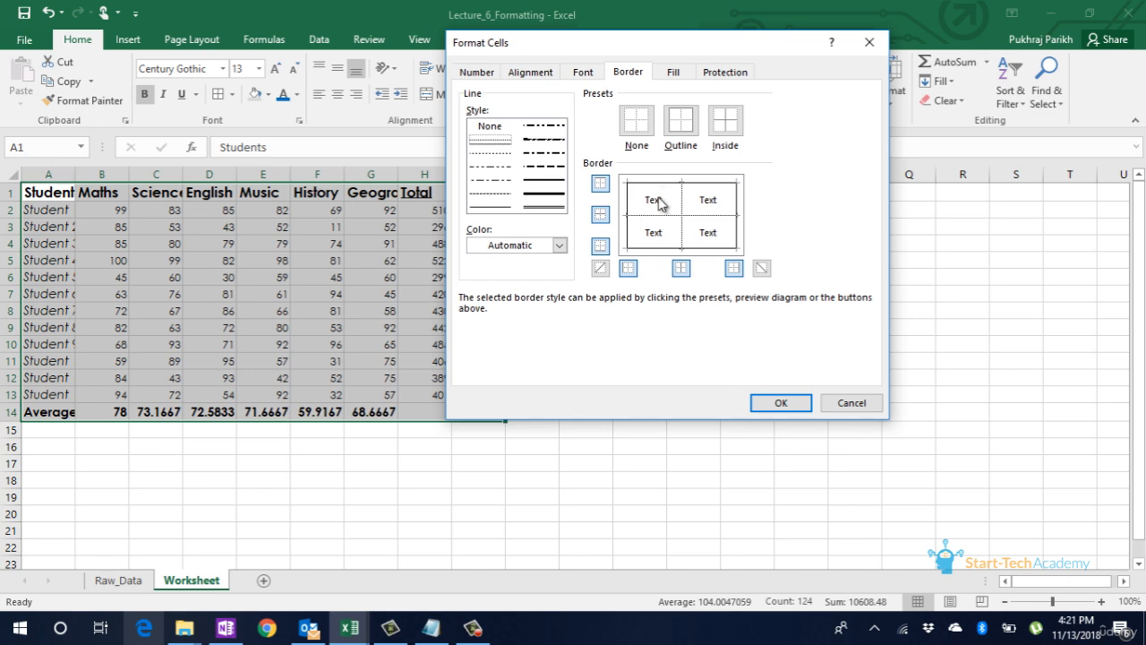
click(756, 403)
click(435, 380)
click(405, 442)
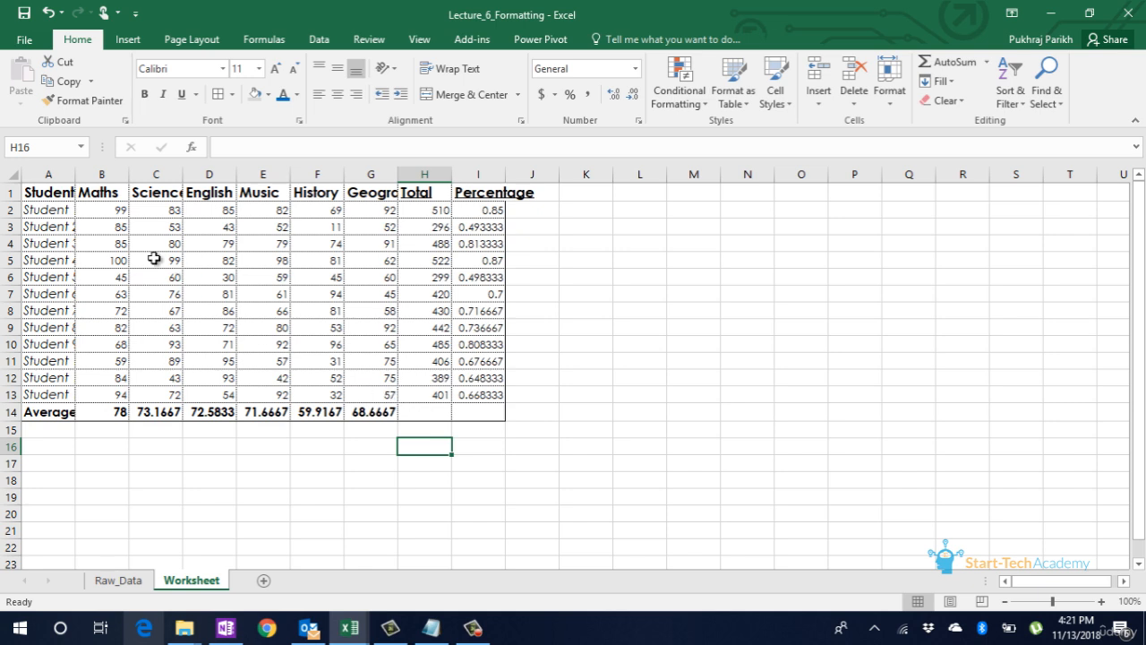
Reduce the header row A1:I1 to font size 12 and fill it with light grey
click(48, 195)
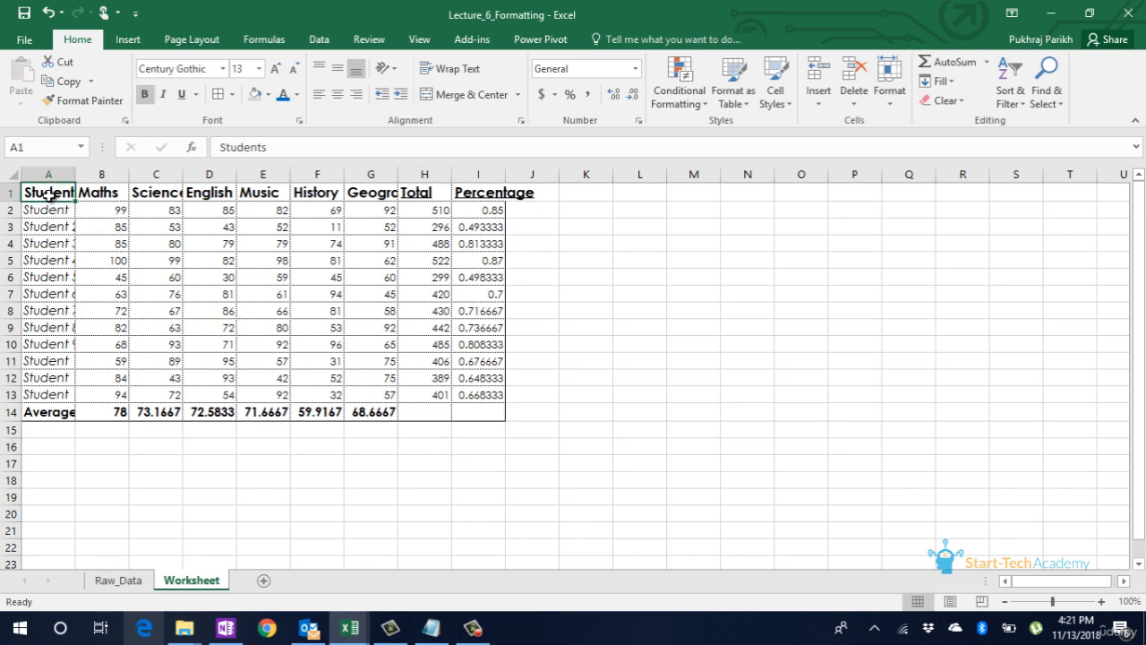
key(ctrl+shift+Right)
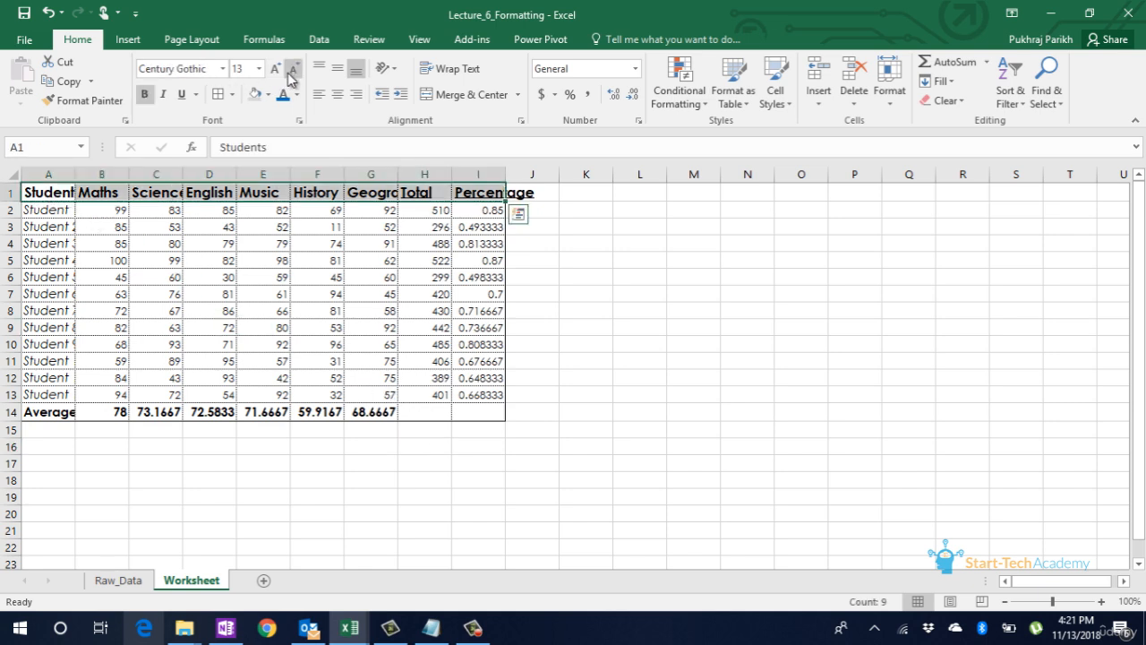
click(294, 74)
click(267, 94)
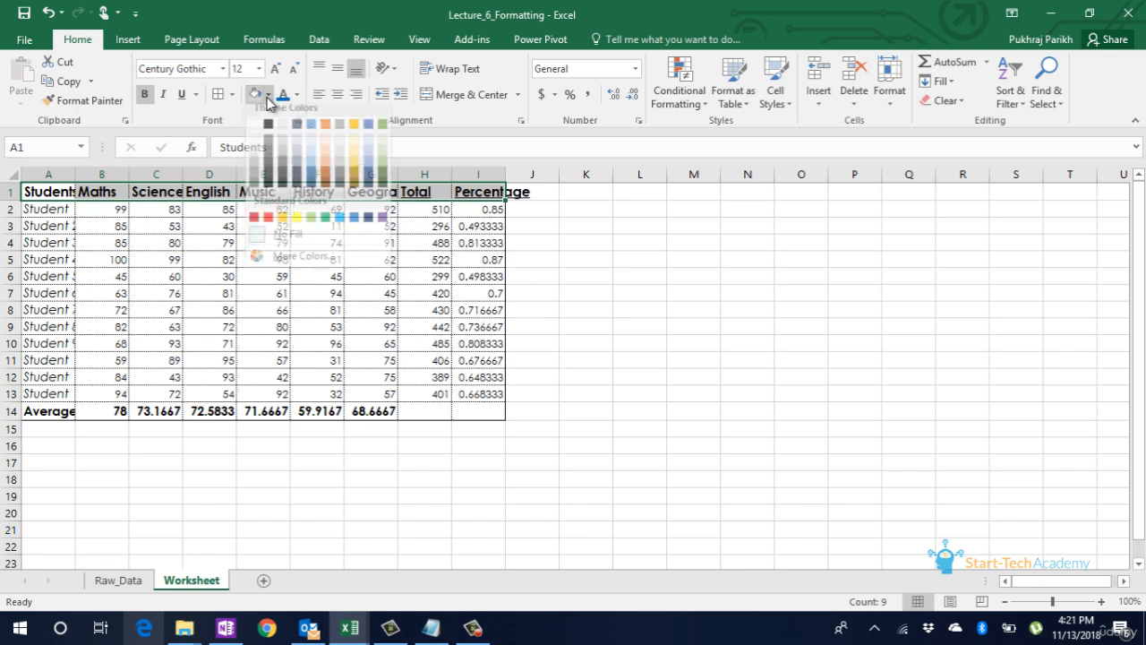
click(255, 166)
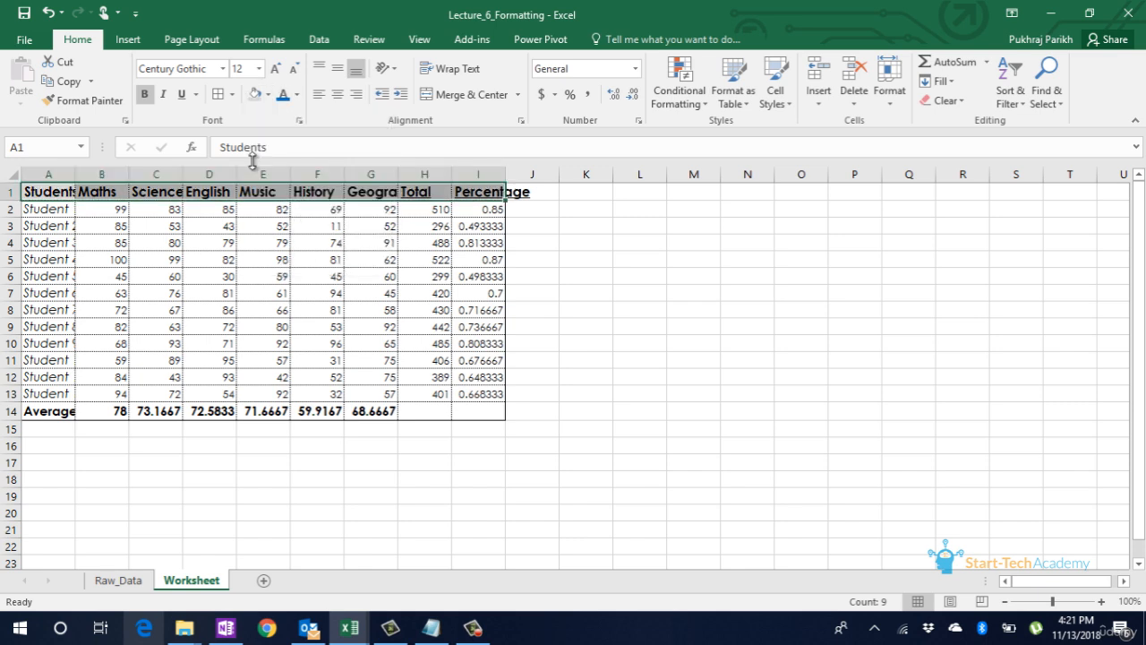
click(264, 209)
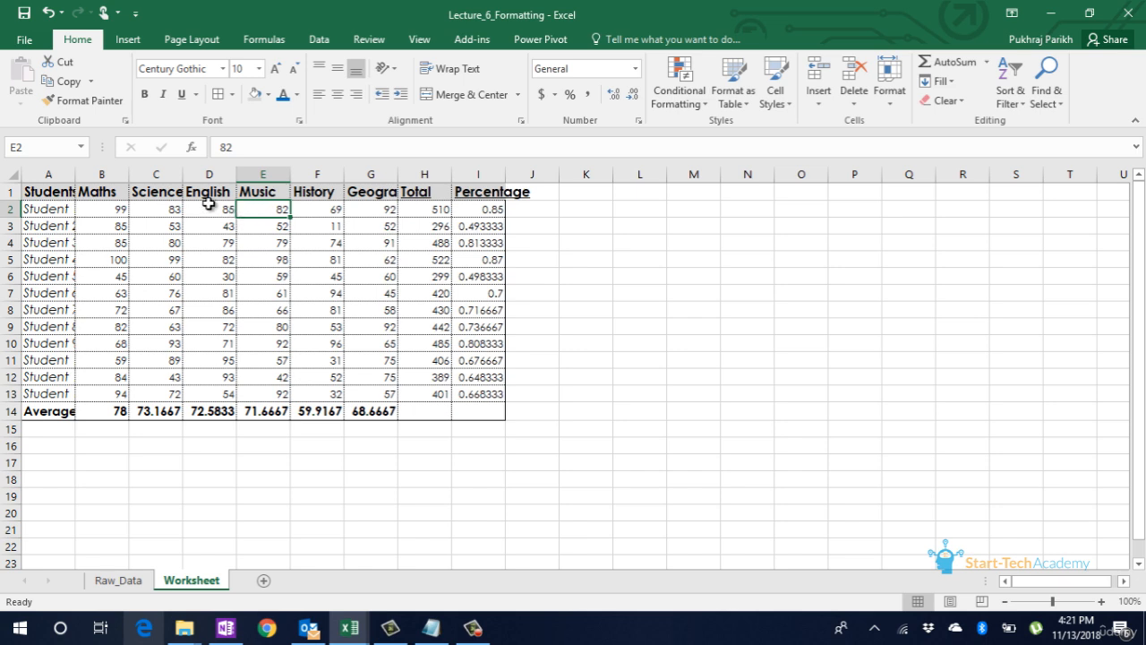
Change the font colour of the student names in A2:A13 to blue
click(45, 191)
click(46, 210)
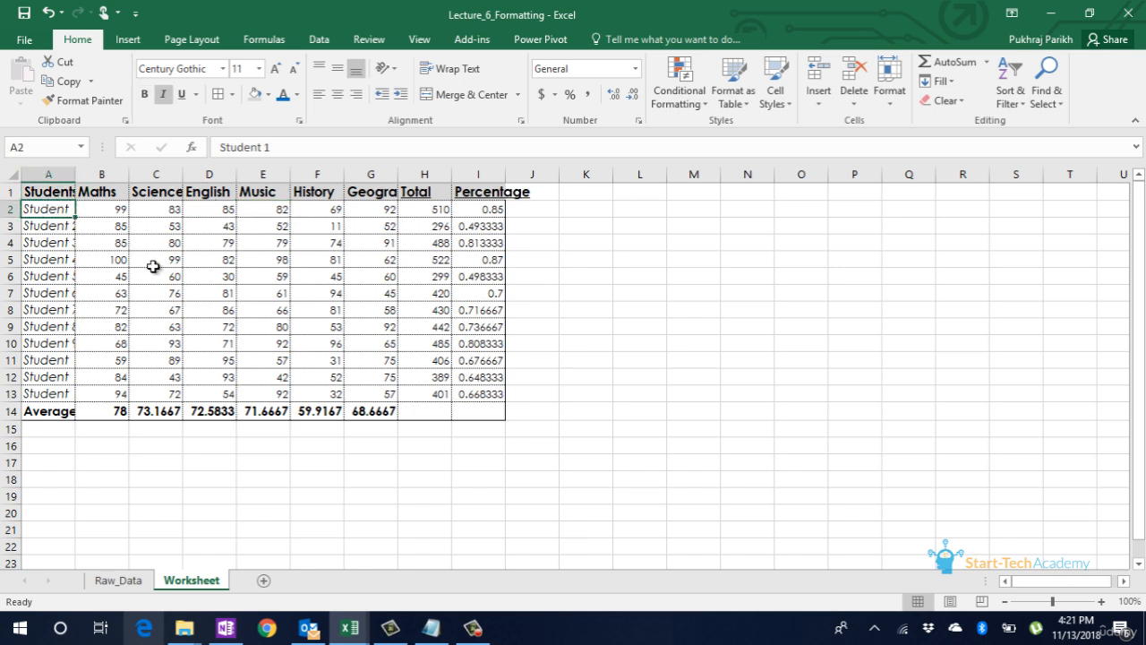
key(shift+Down)
key(shift+Down)
key(shift+Down)
key(shift+Down)
key(shift+Down)
key(shift+Down)
key(shift+Down)
key(shift+Down)
key(shift+Down)
key(shift+Down)
key(shift+Down)
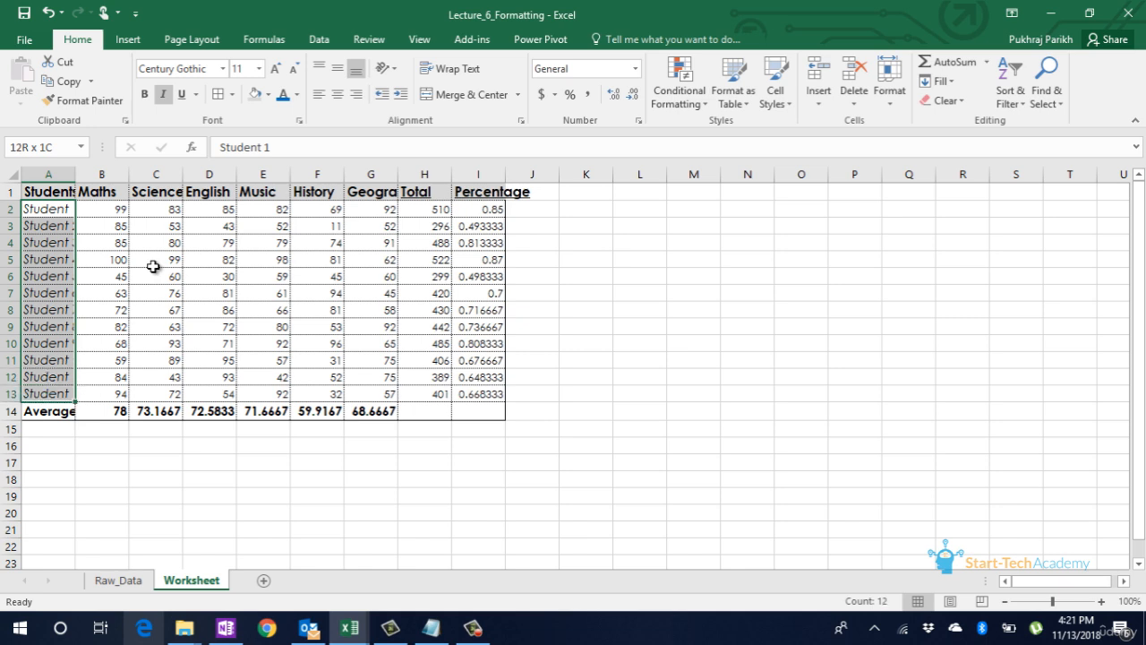
click(297, 95)
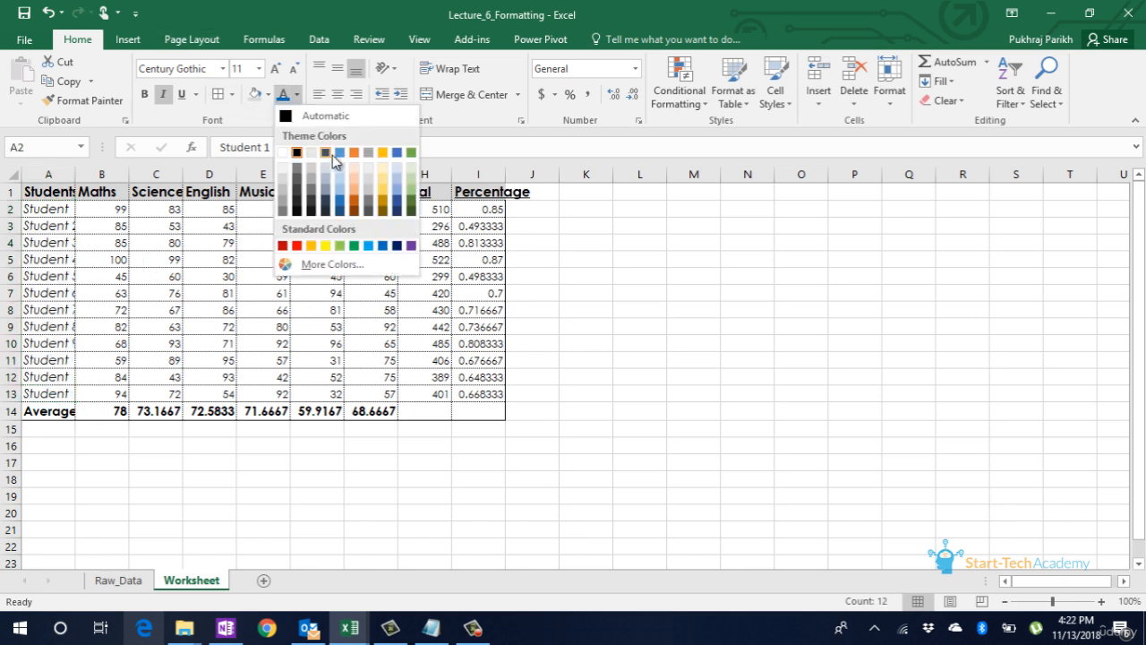
click(343, 204)
click(263, 310)
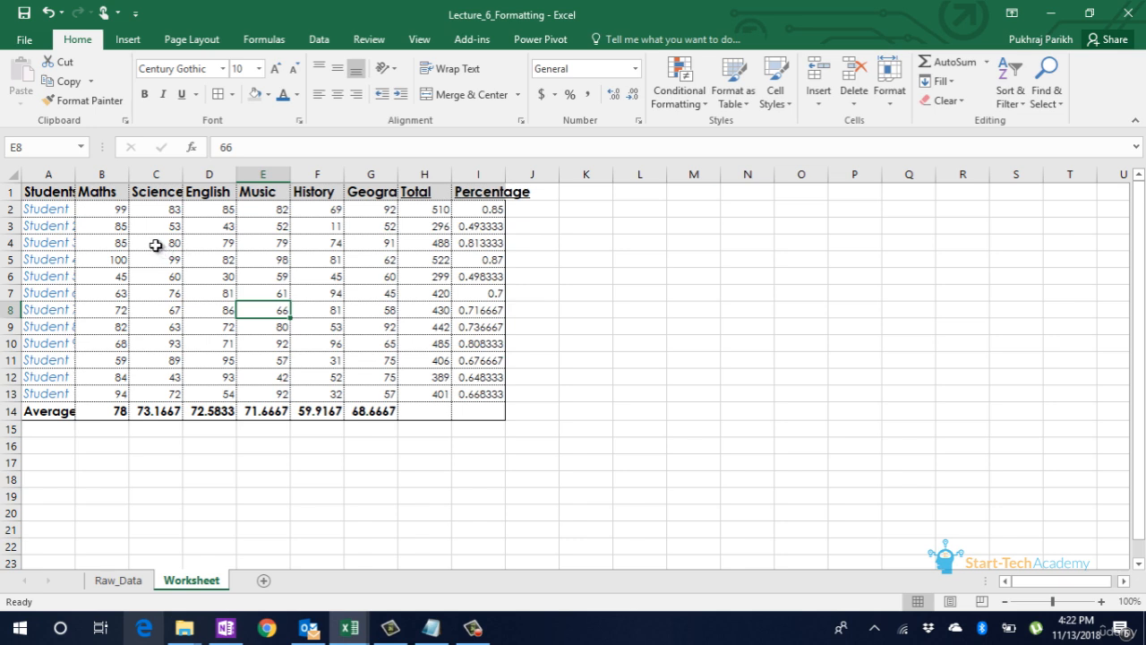
AutoFit the width of column A, and of all columns of the table A1:I14, to their contents
double_click(77, 175)
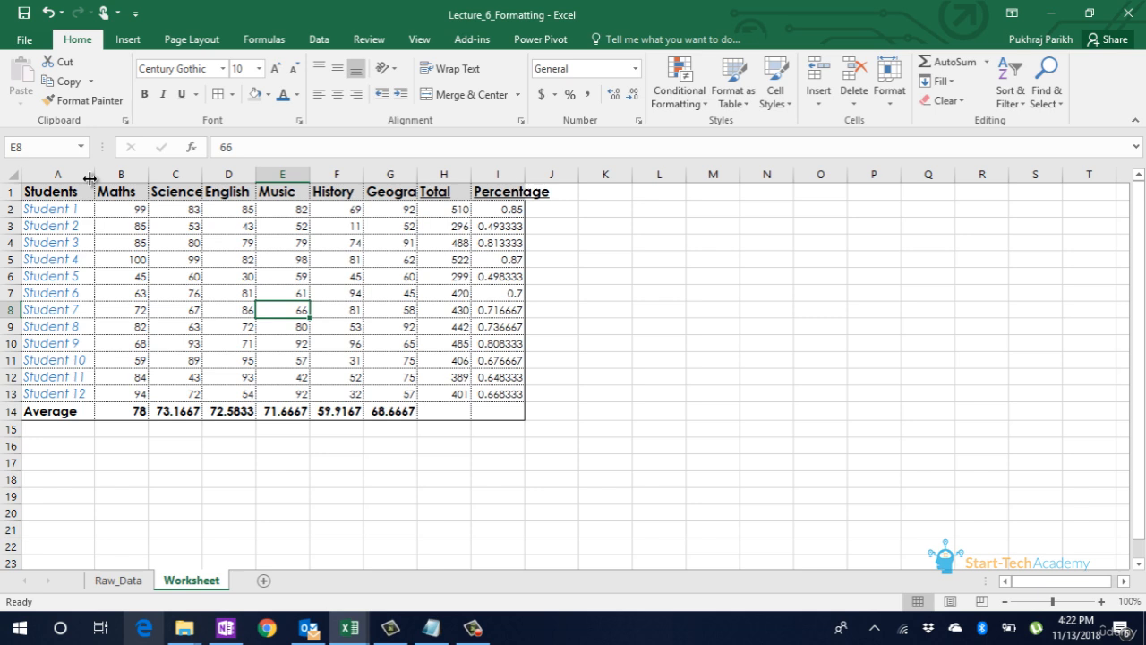
click(51, 191)
key(ctrl+shift+Right)
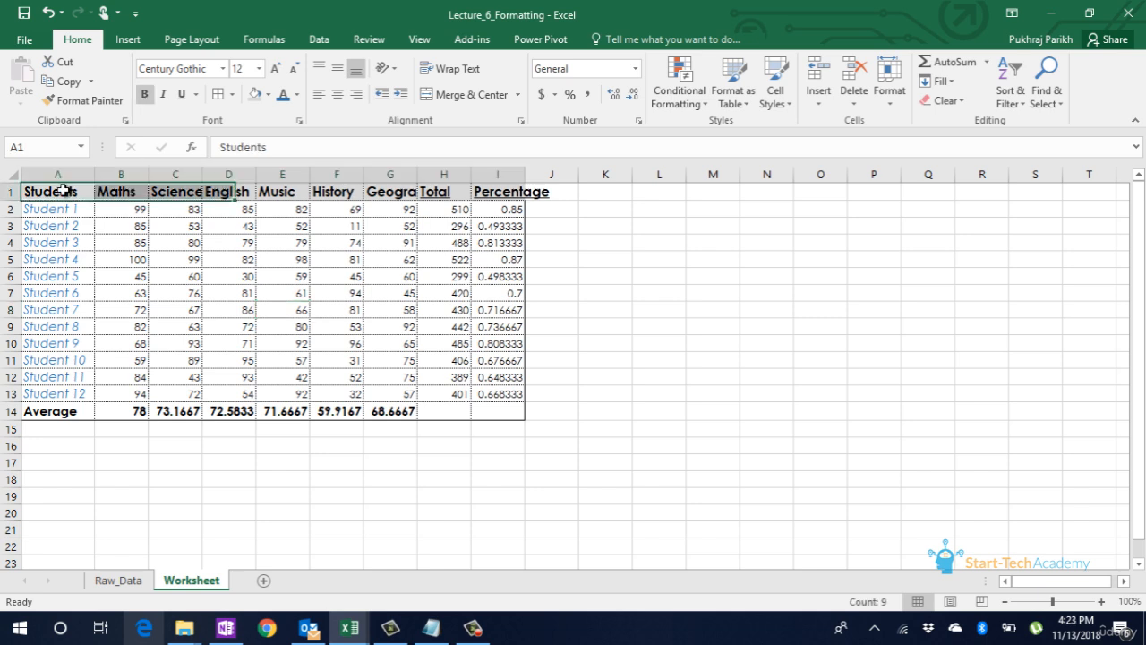
key(ctrl+shift+Down)
click(889, 90)
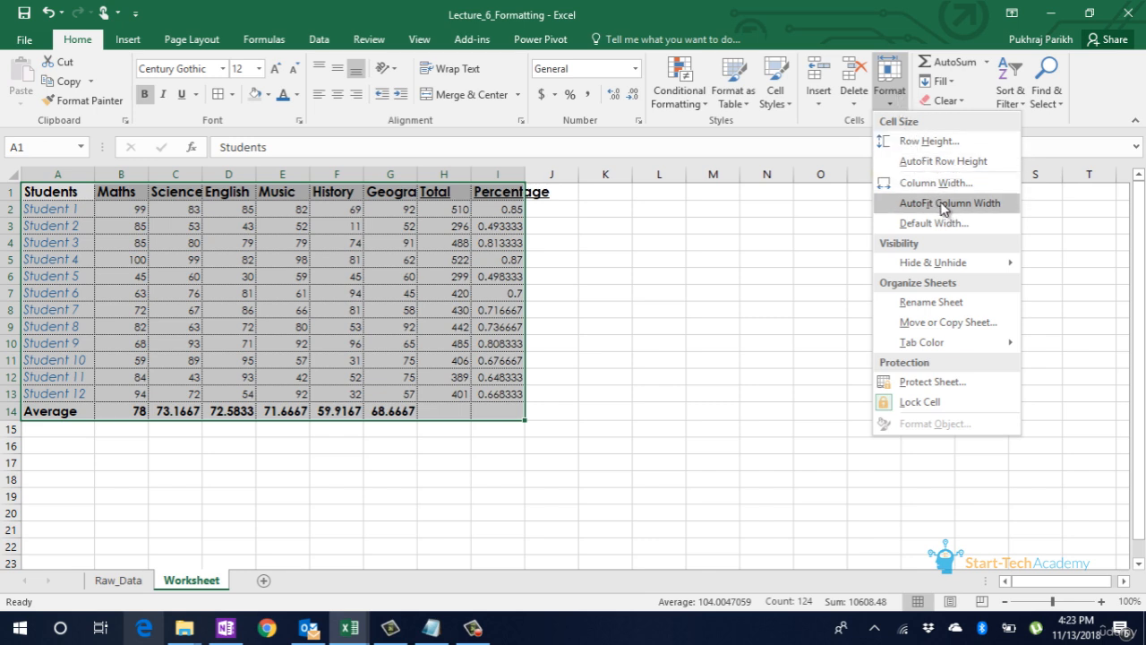
click(943, 206)
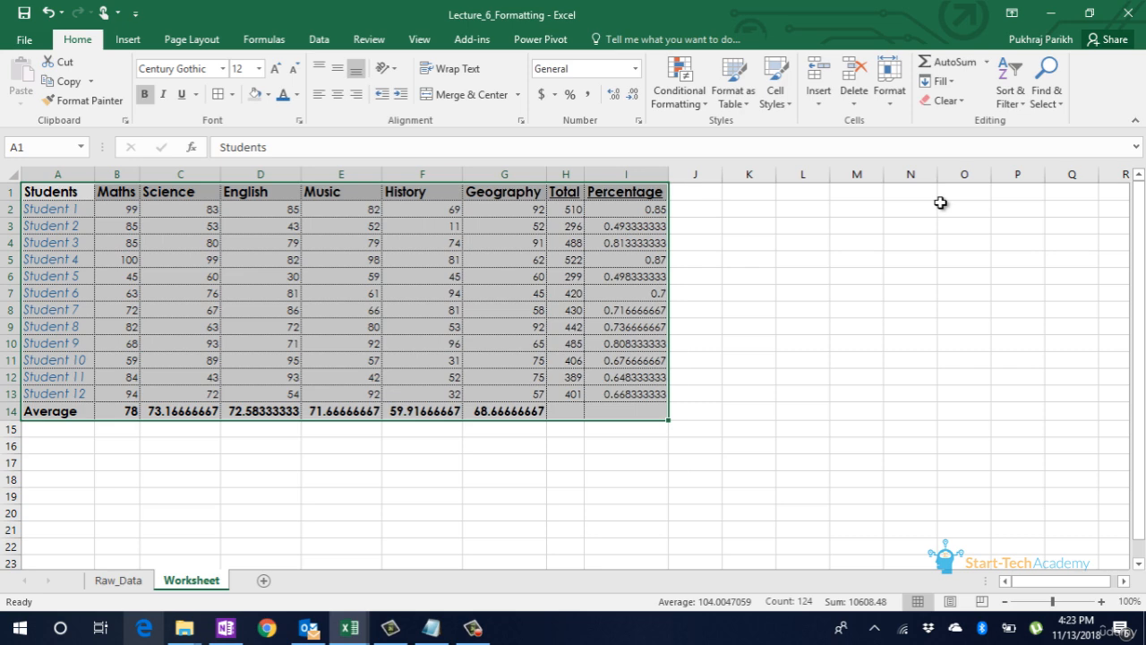
click(651, 334)
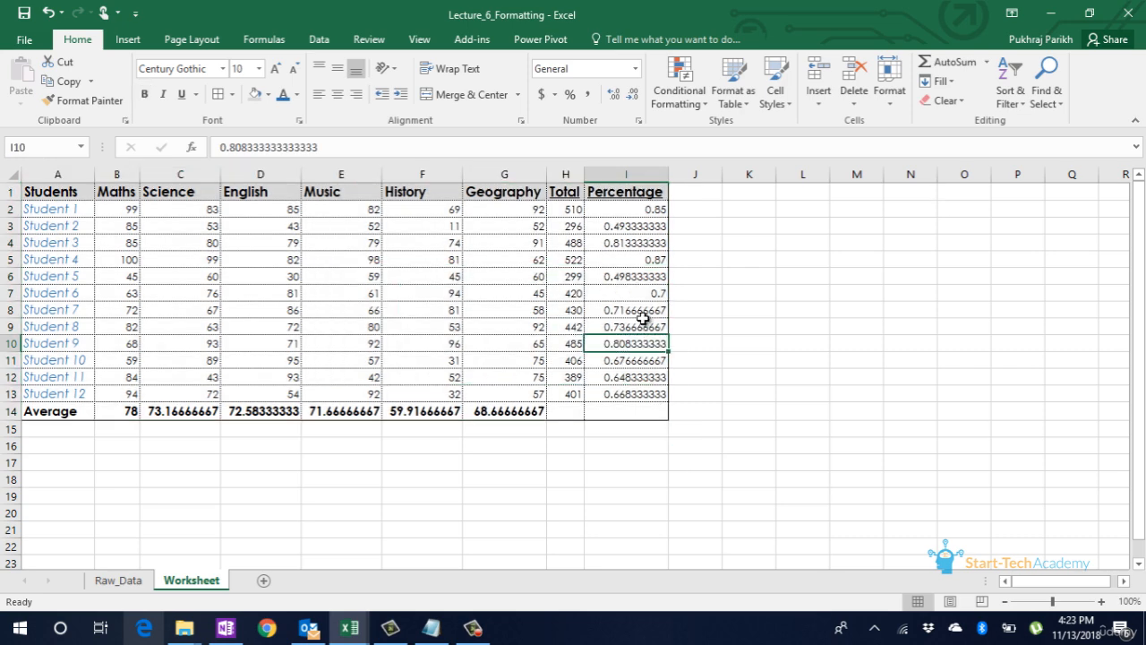
Widen the Total column H freehand and set its exact column width to 13
click(573, 193)
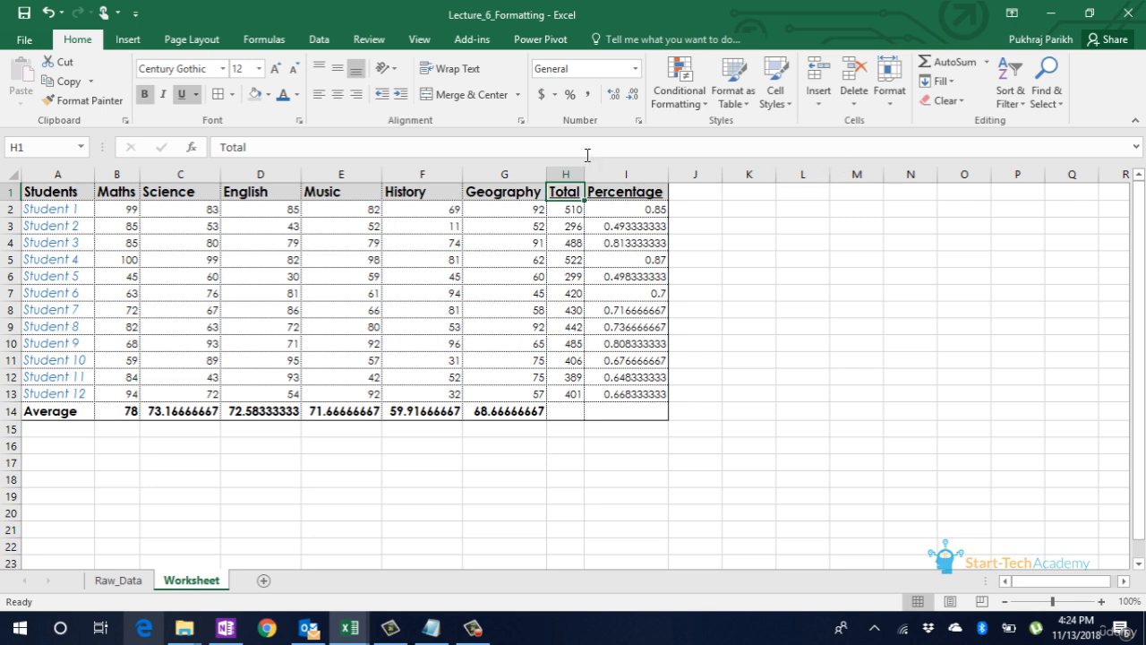
drag(586, 169, 606, 170)
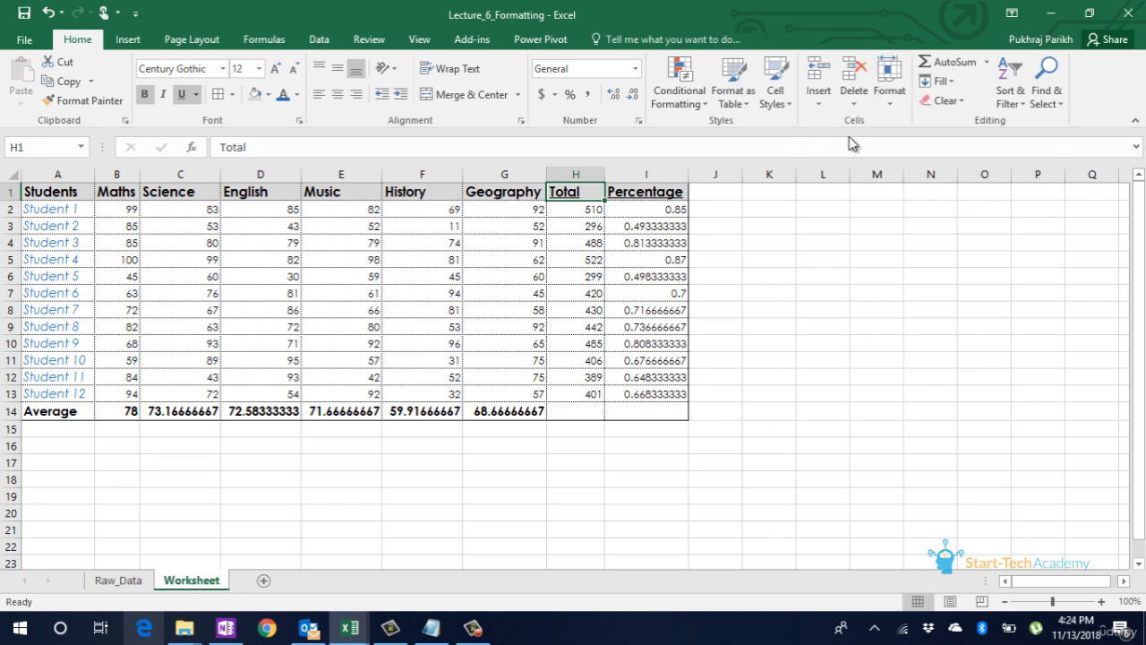
click(886, 107)
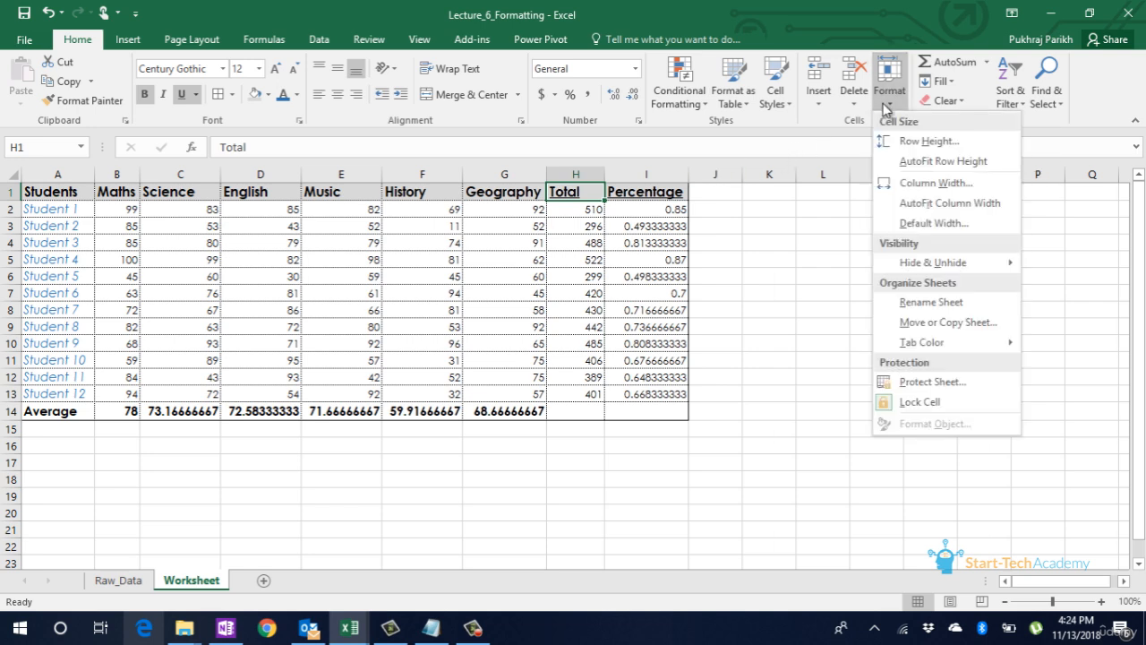
click(931, 185)
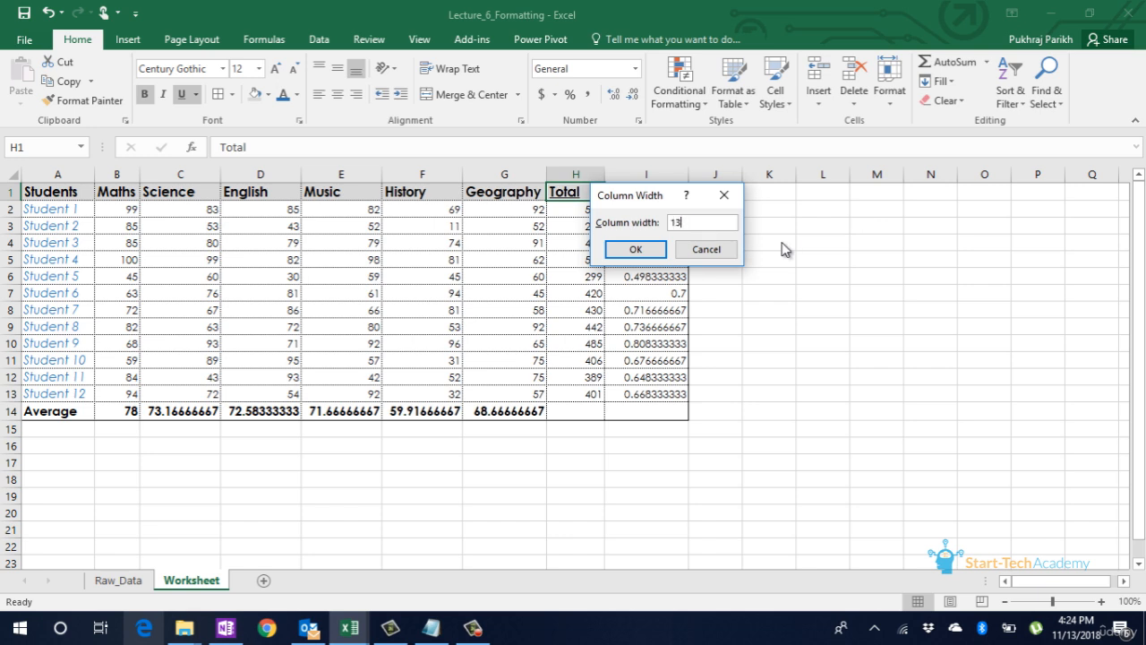
key(Return)
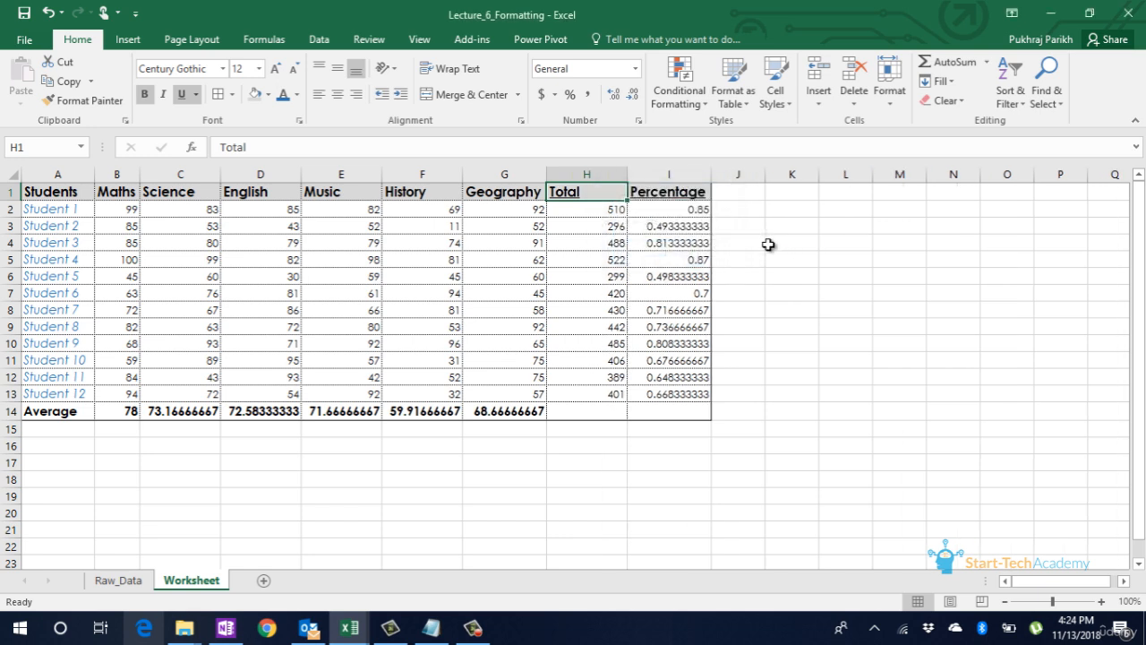
click(636, 312)
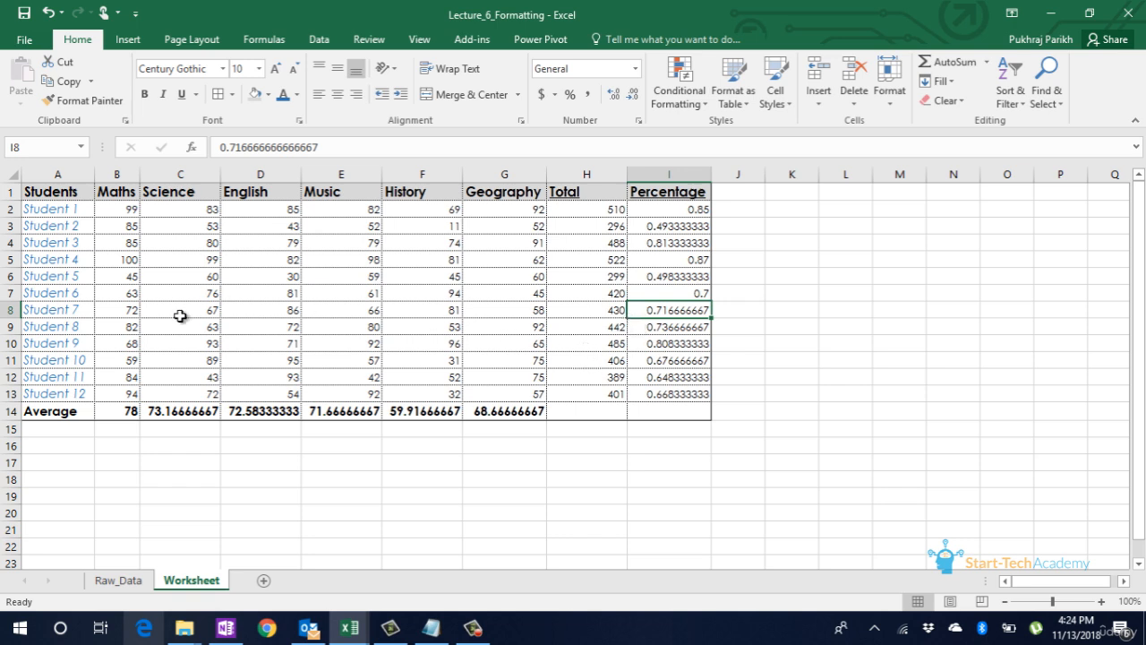
Increase the height of the Average row, row 14, by about half
click(86, 410)
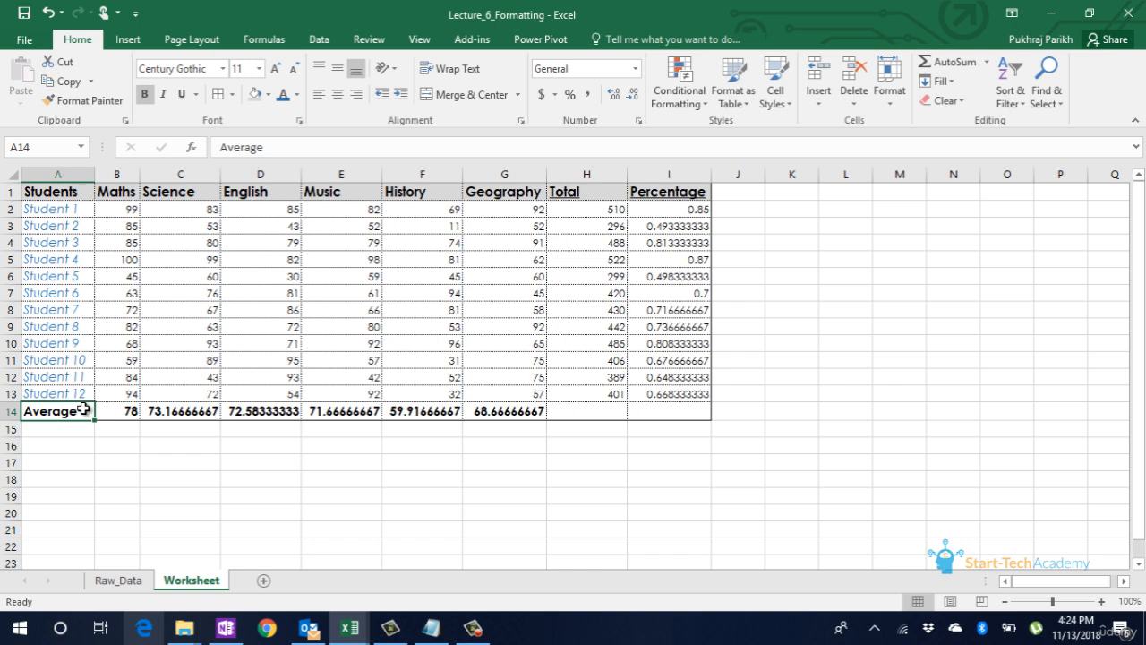
drag(11, 419, 8, 429)
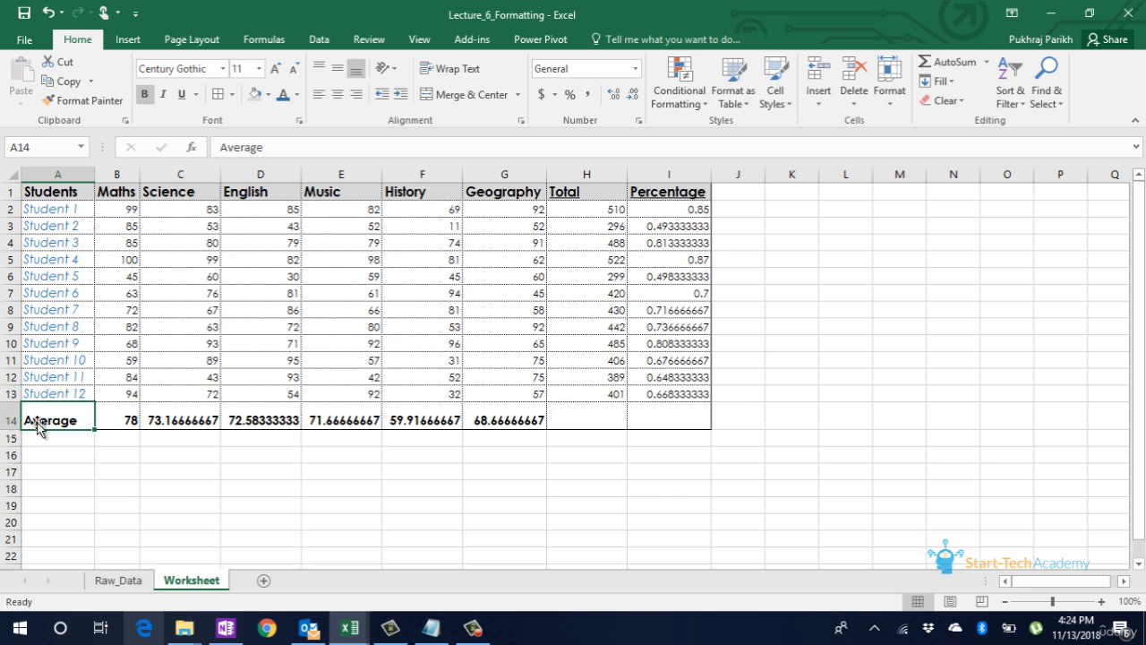
Set the row height of the Average row, row 14, to 20
click(889, 92)
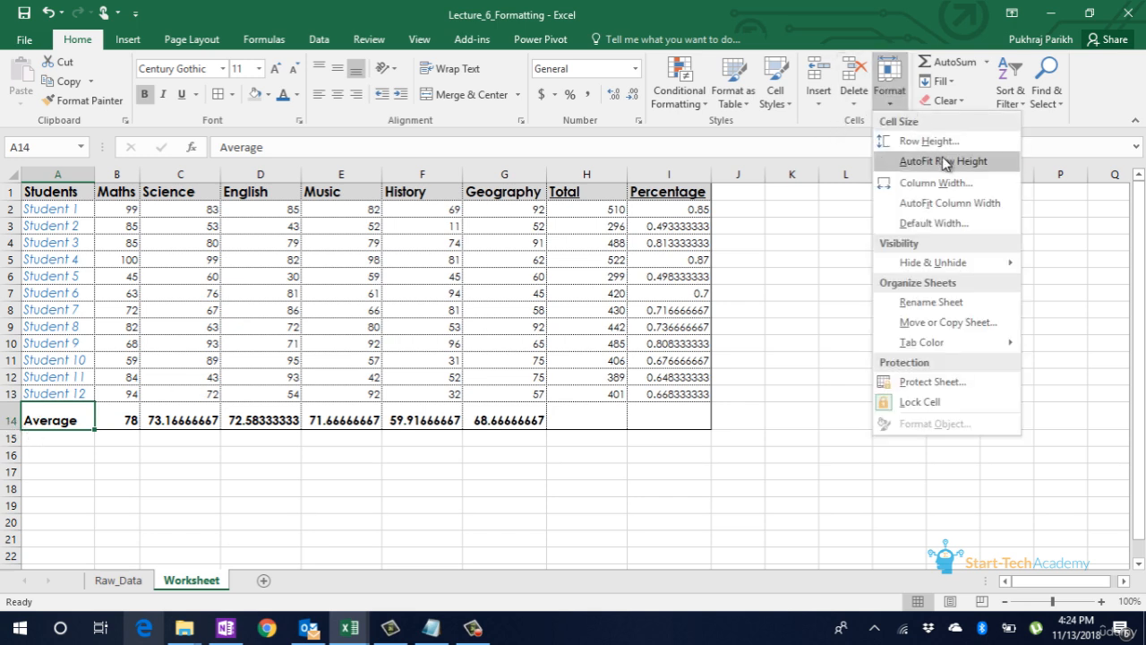
click(951, 139)
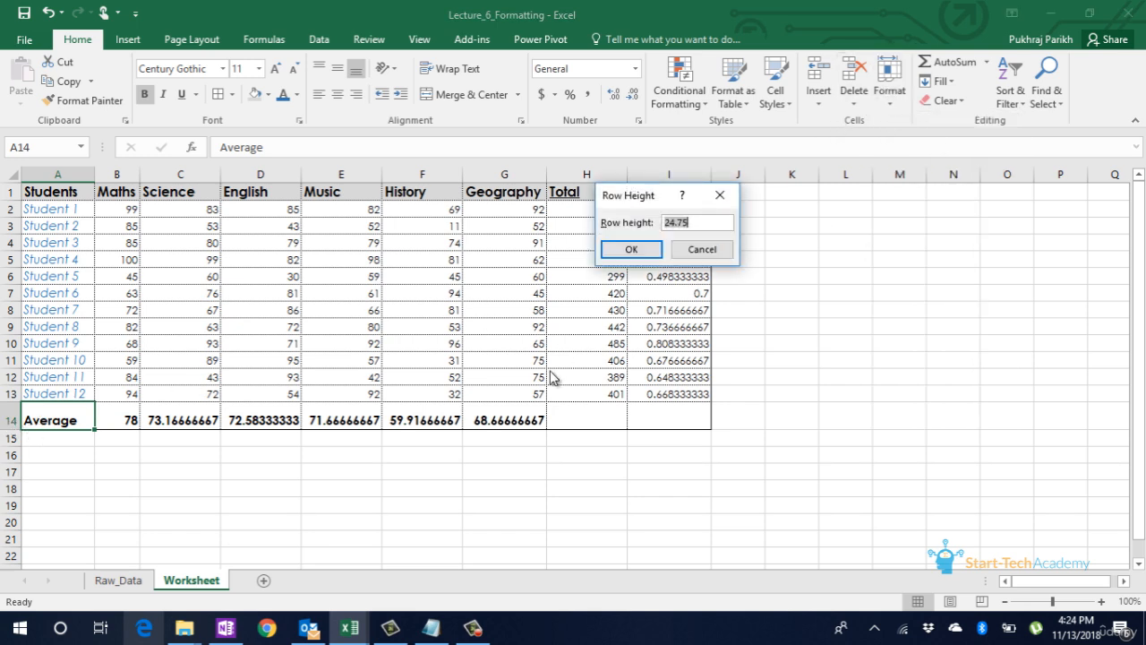
text(20)
key(Return)
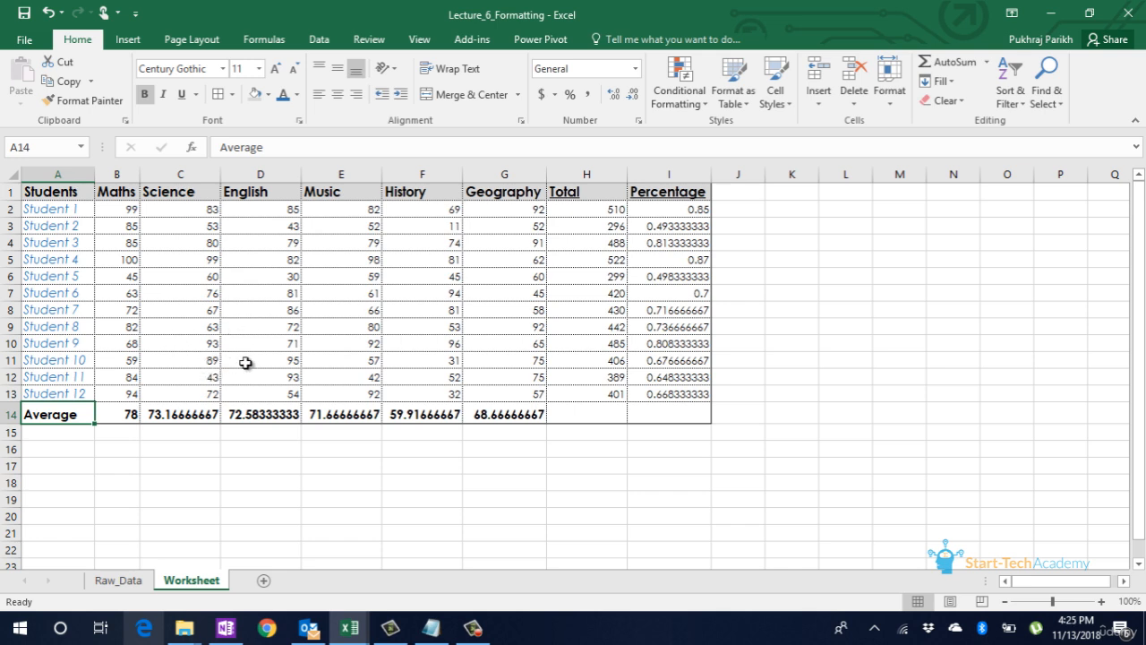
Centre the header texts in A1:I1 horizontally
drag(56, 188, 652, 167)
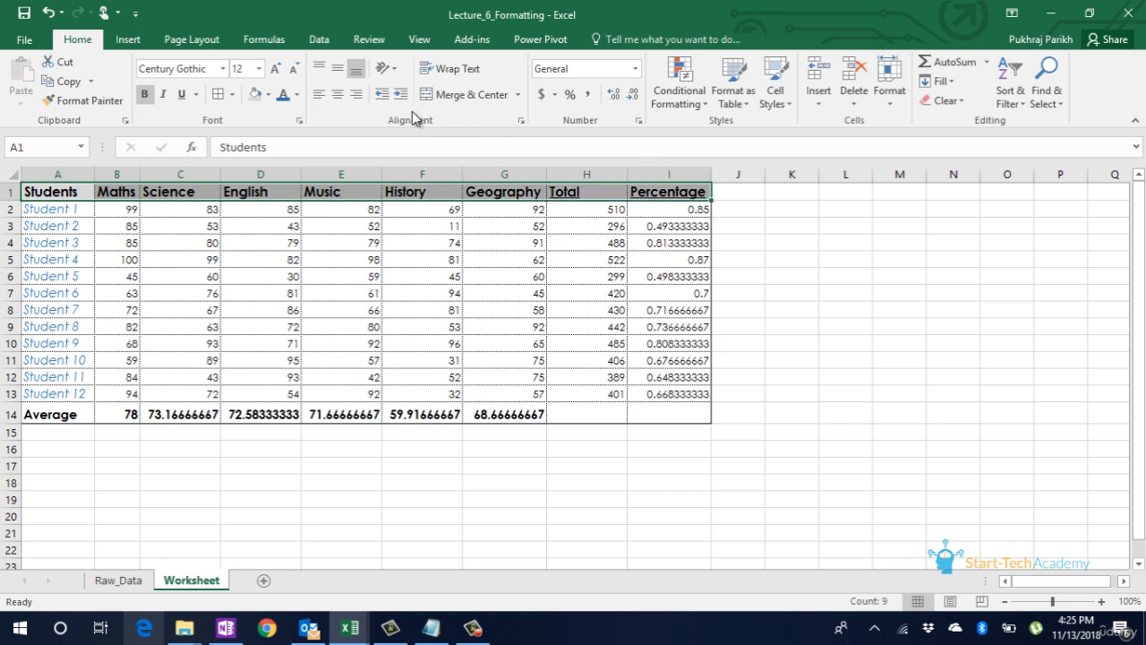
click(587, 211)
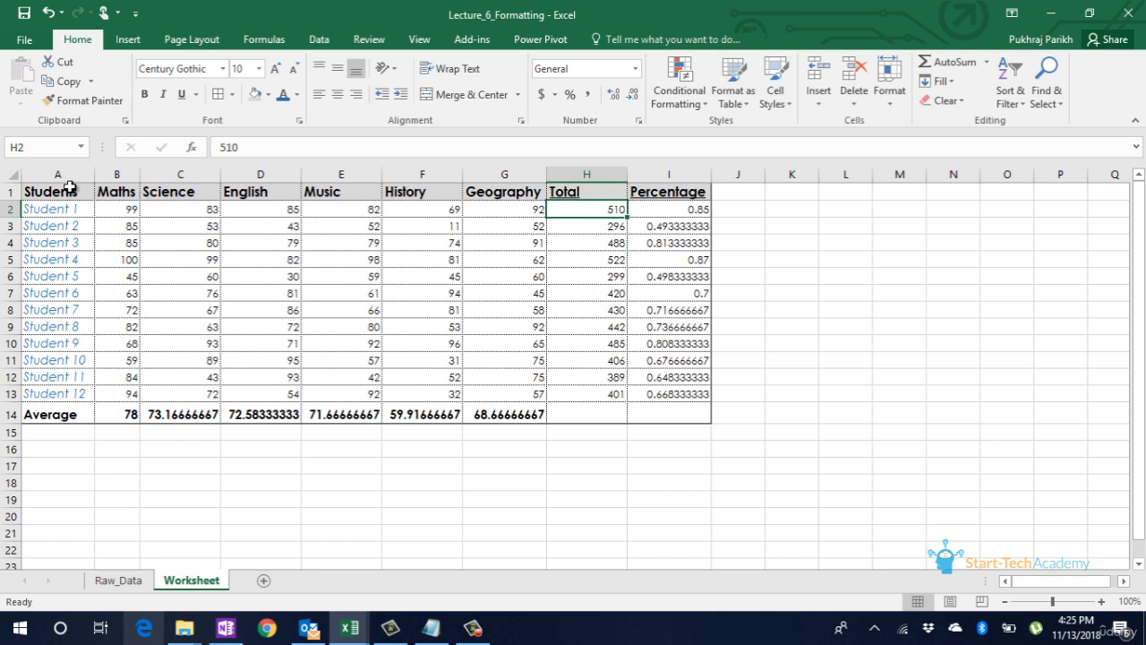
drag(65, 189, 667, 184)
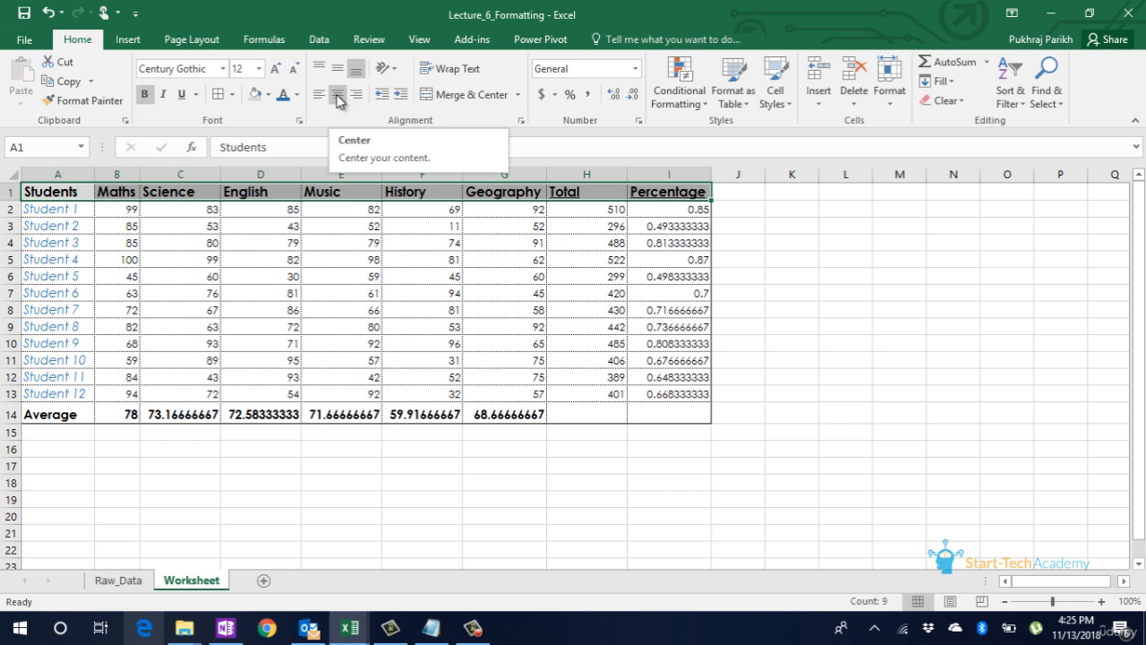
click(337, 95)
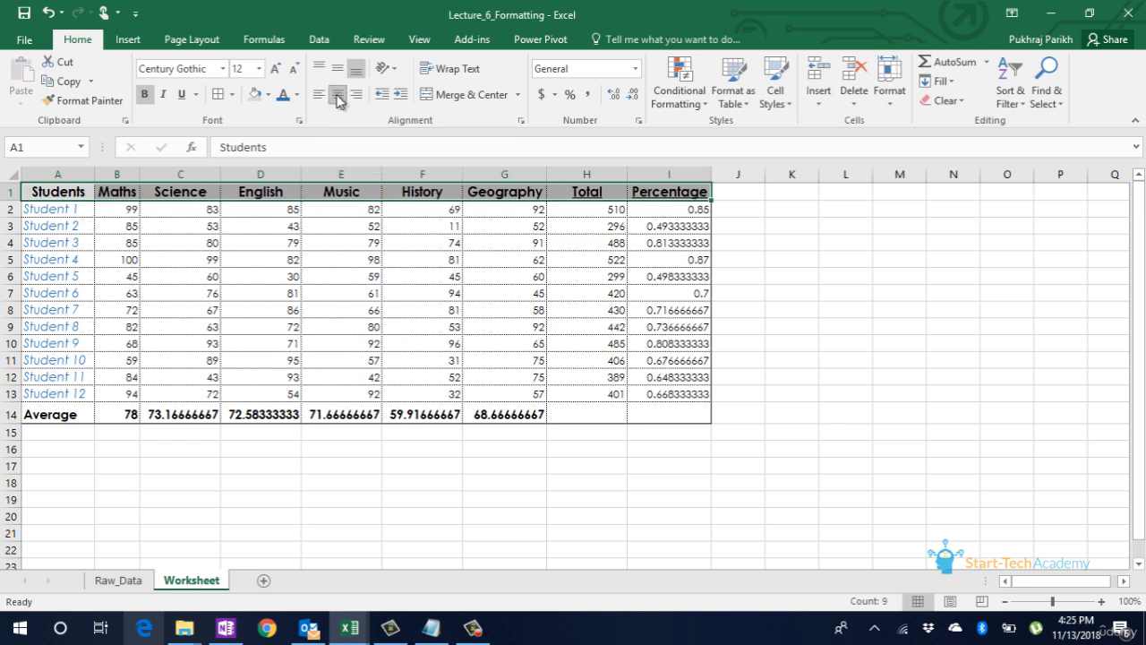
click(114, 203)
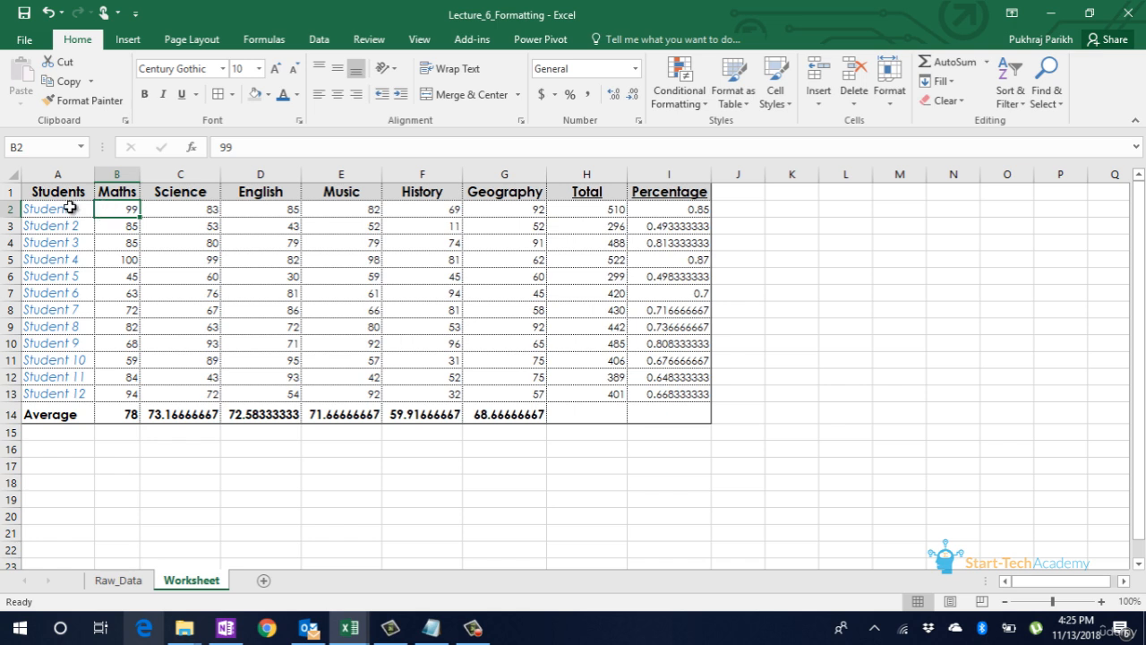
Right-align the student names in A2:A13
drag(70, 209, 94, 375)
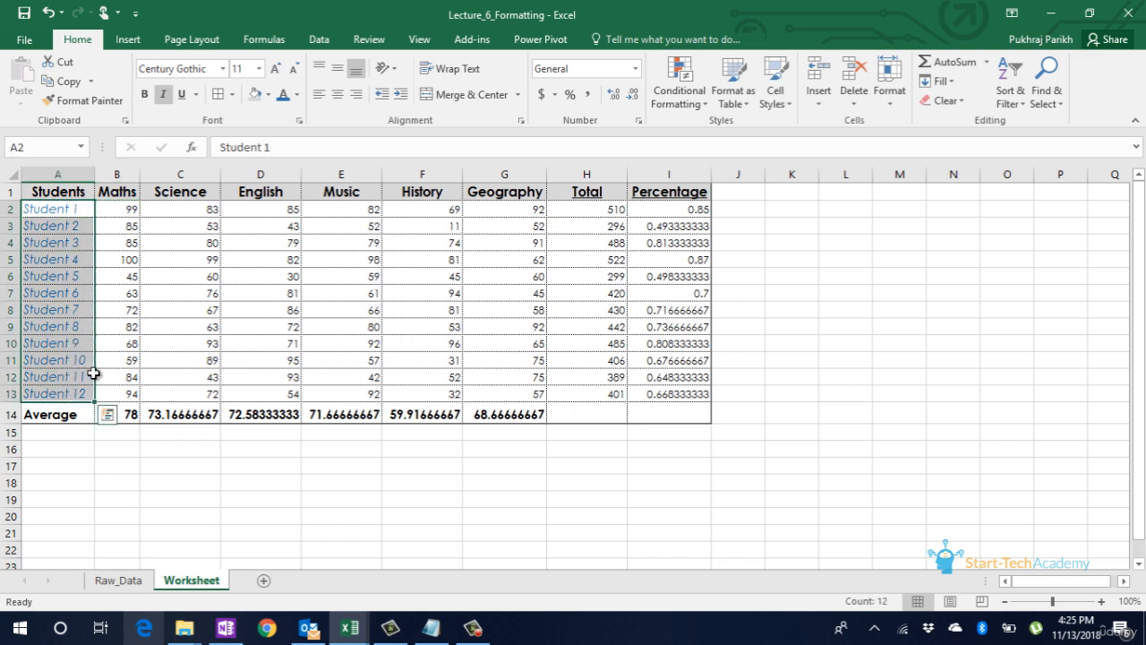
click(354, 95)
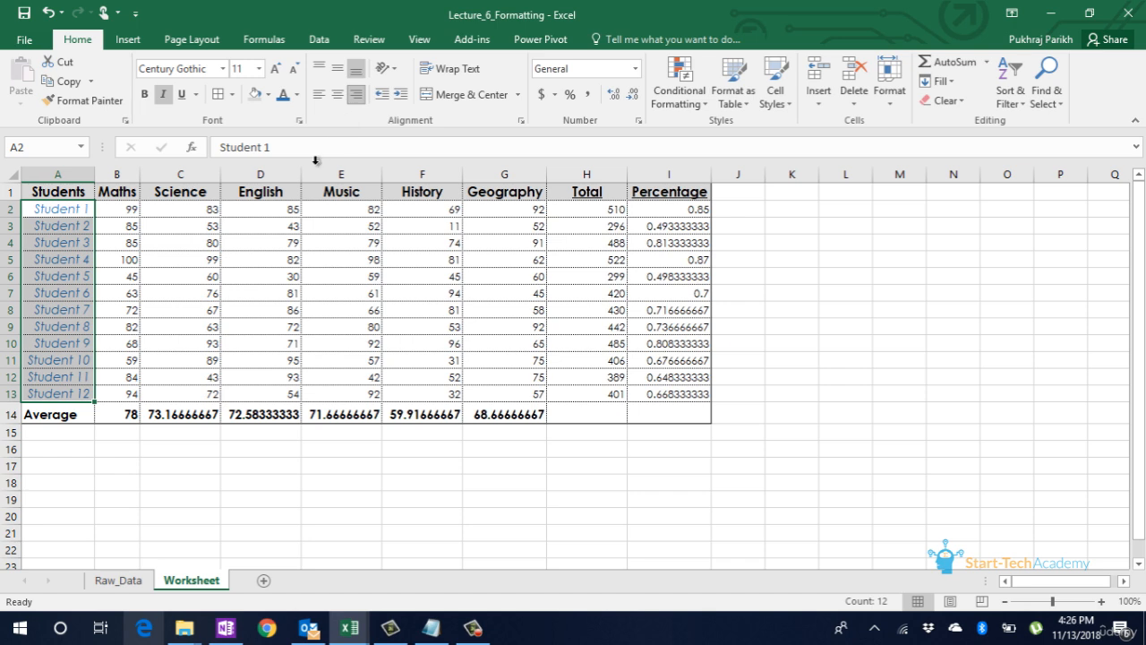
click(81, 393)
click(204, 363)
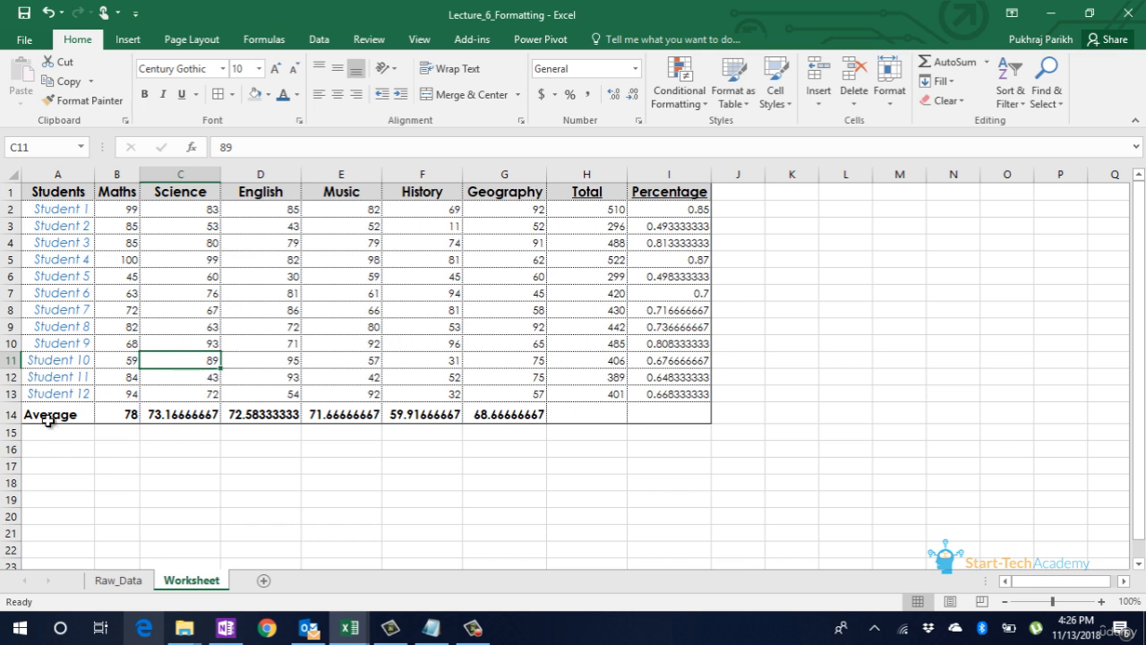
Vertically middle-align the Average row cells A14:I14
drag(45, 419, 631, 408)
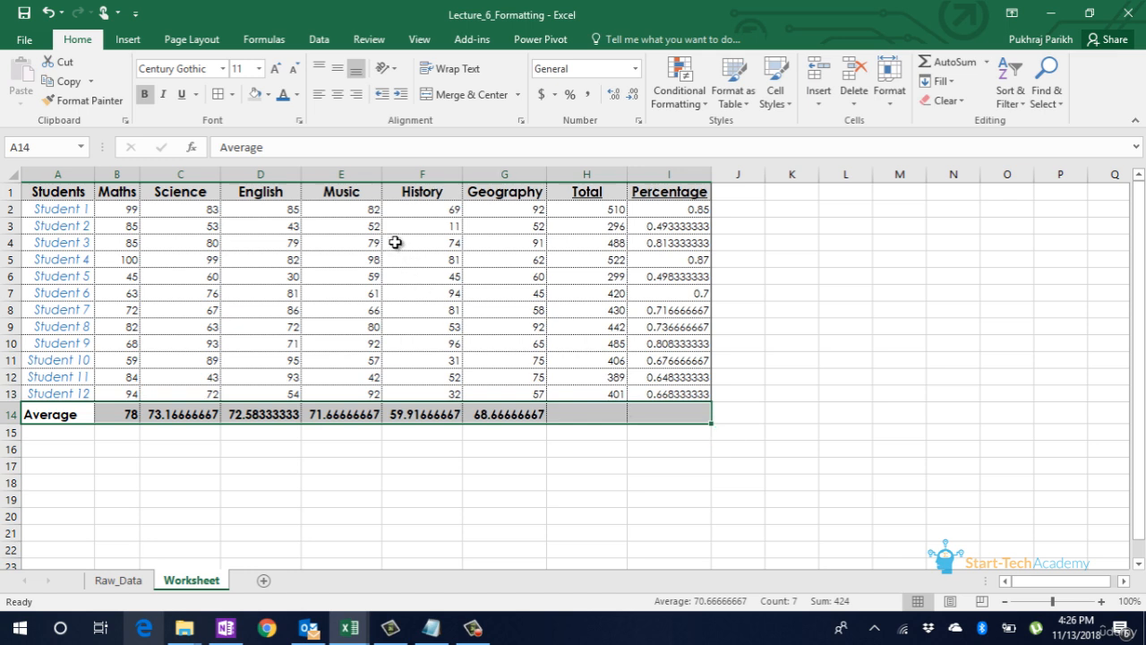
click(342, 72)
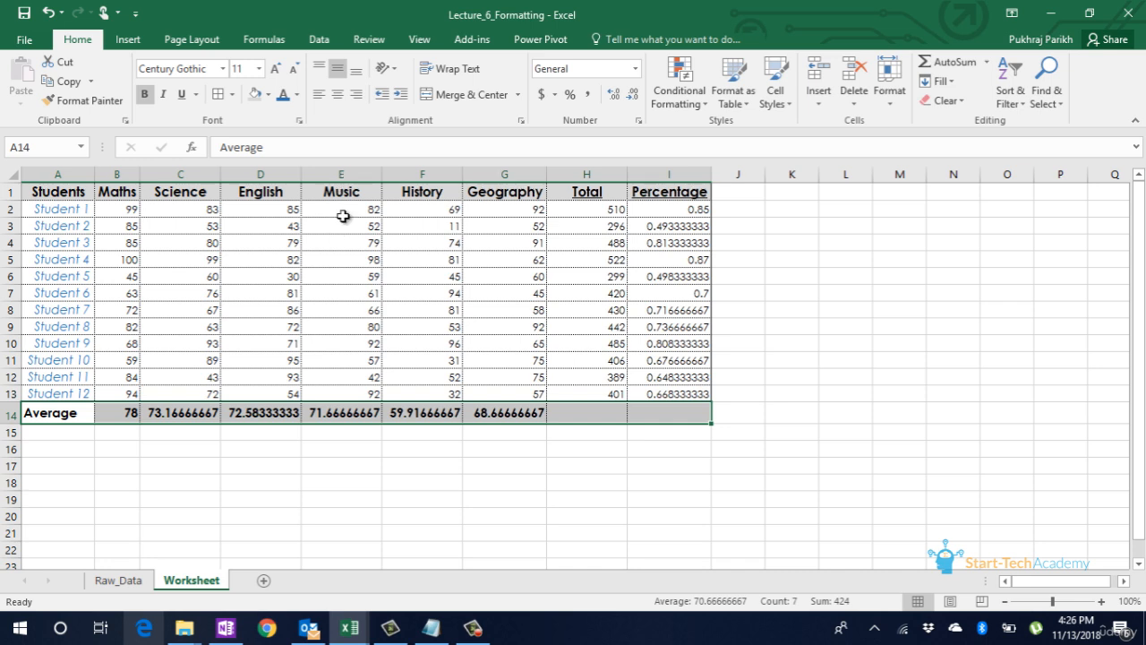
click(314, 412)
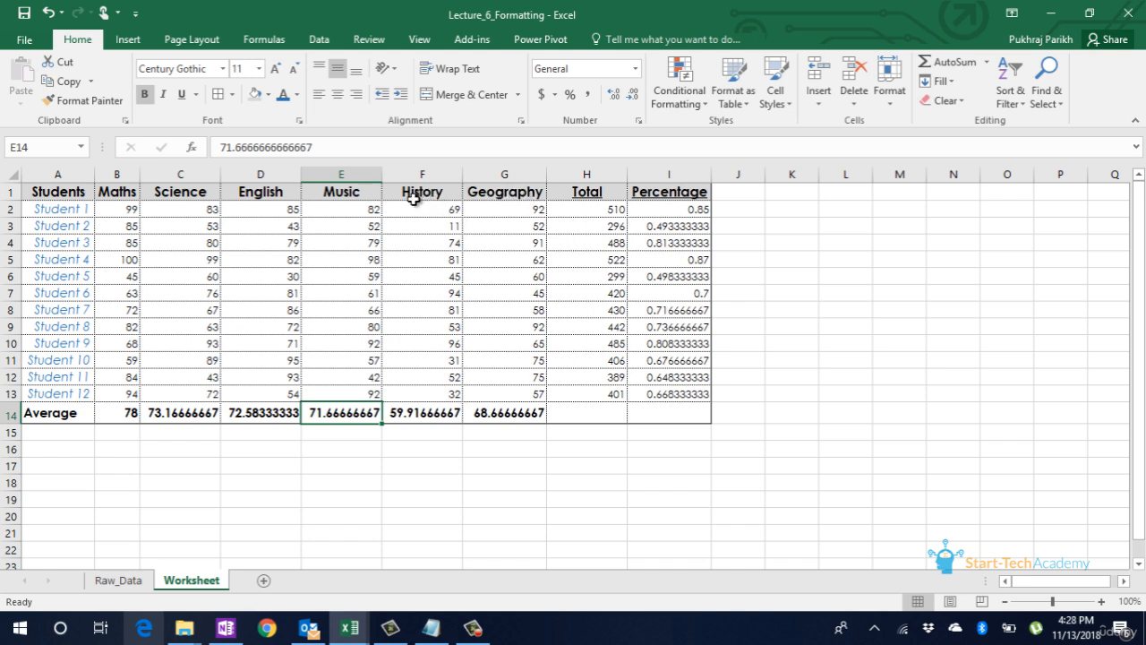
Insert two entire blank rows above the table's header row
click(70, 197)
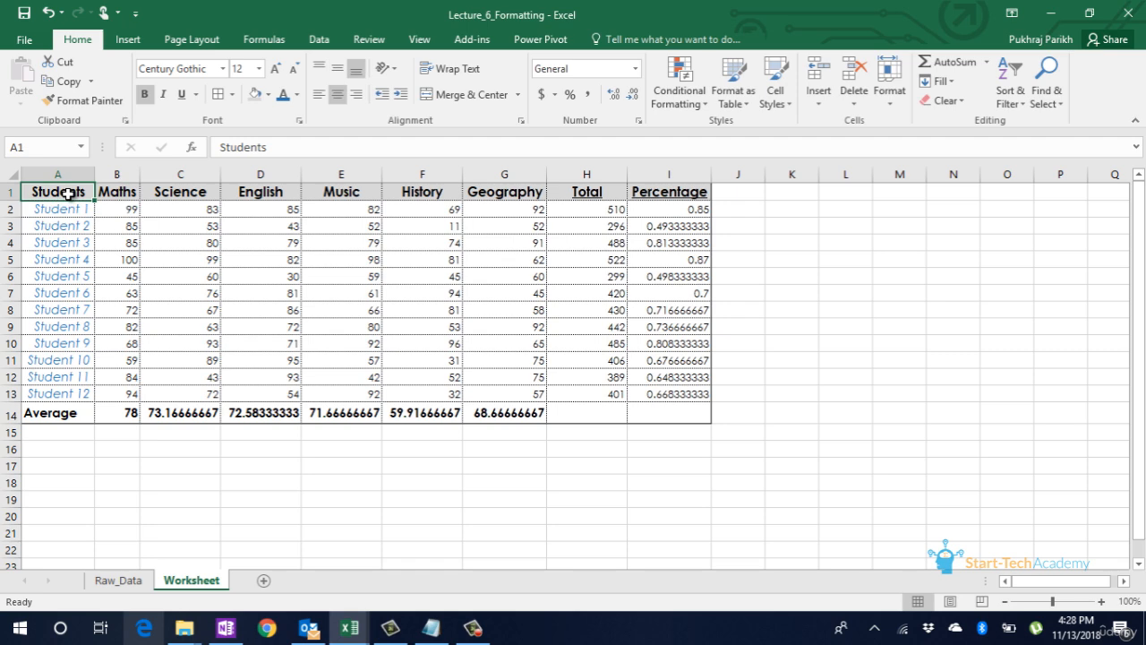
click(815, 103)
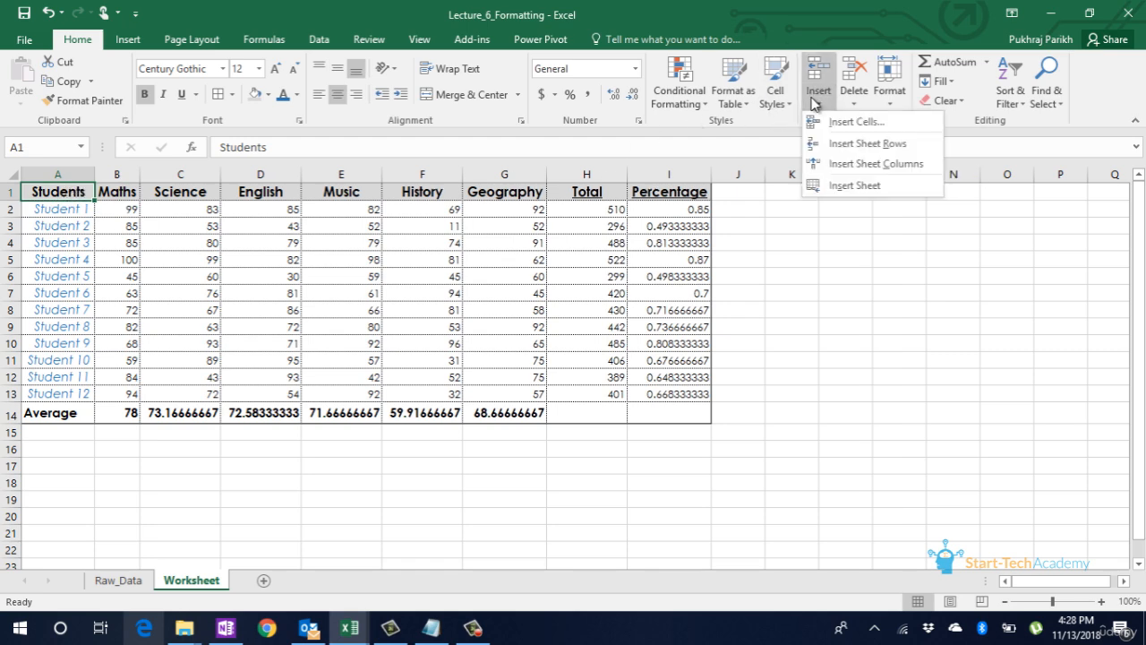
click(859, 143)
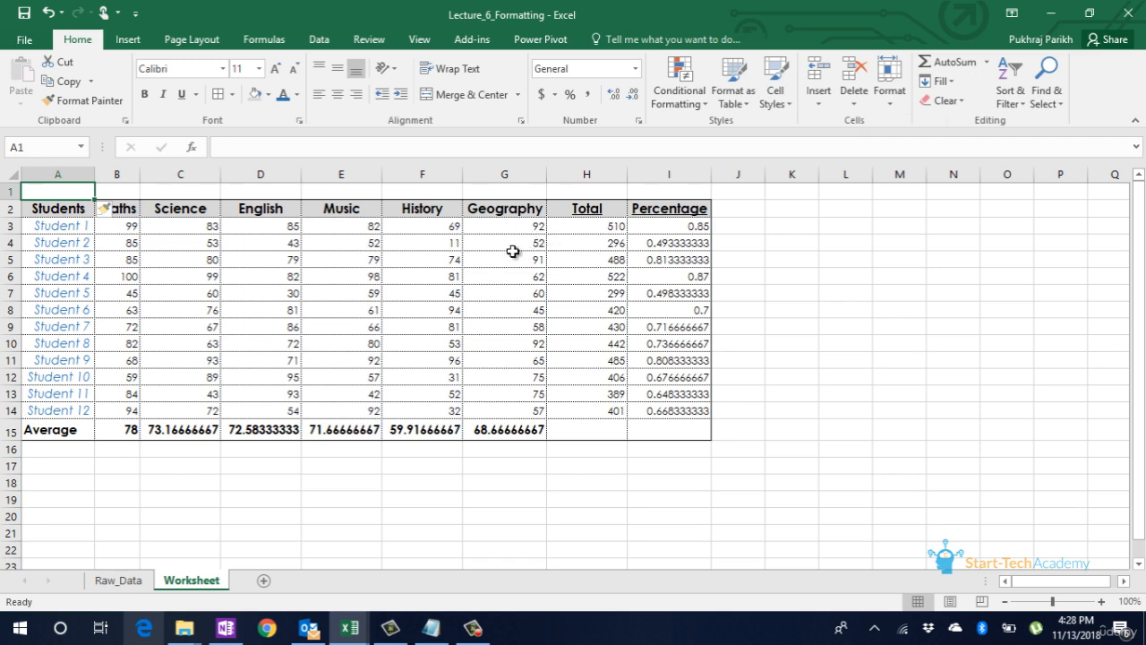
right_click(51, 191)
click(144, 329)
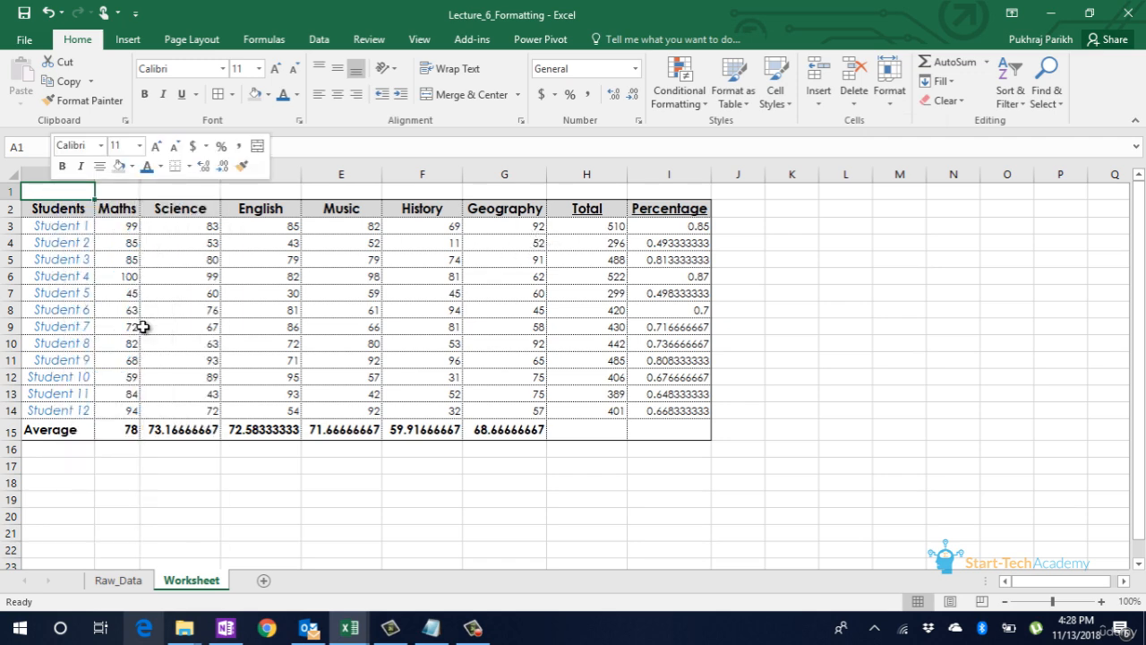
click(135, 328)
click(121, 374)
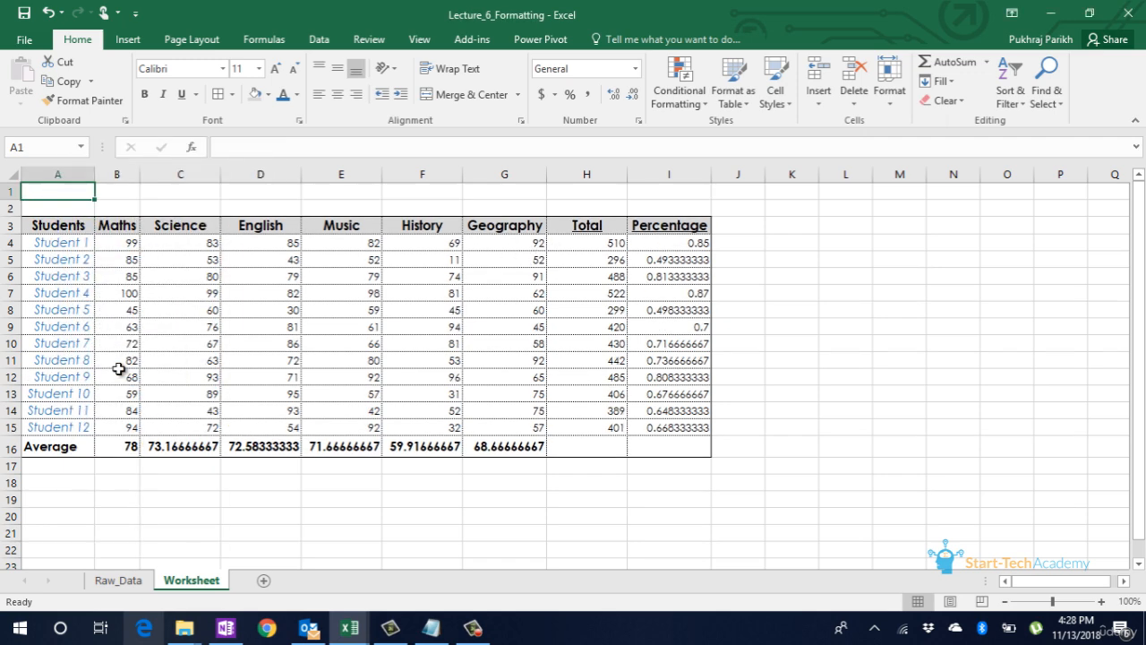
Insert an entire blank column before the Students column
click(43, 226)
right_click(41, 224)
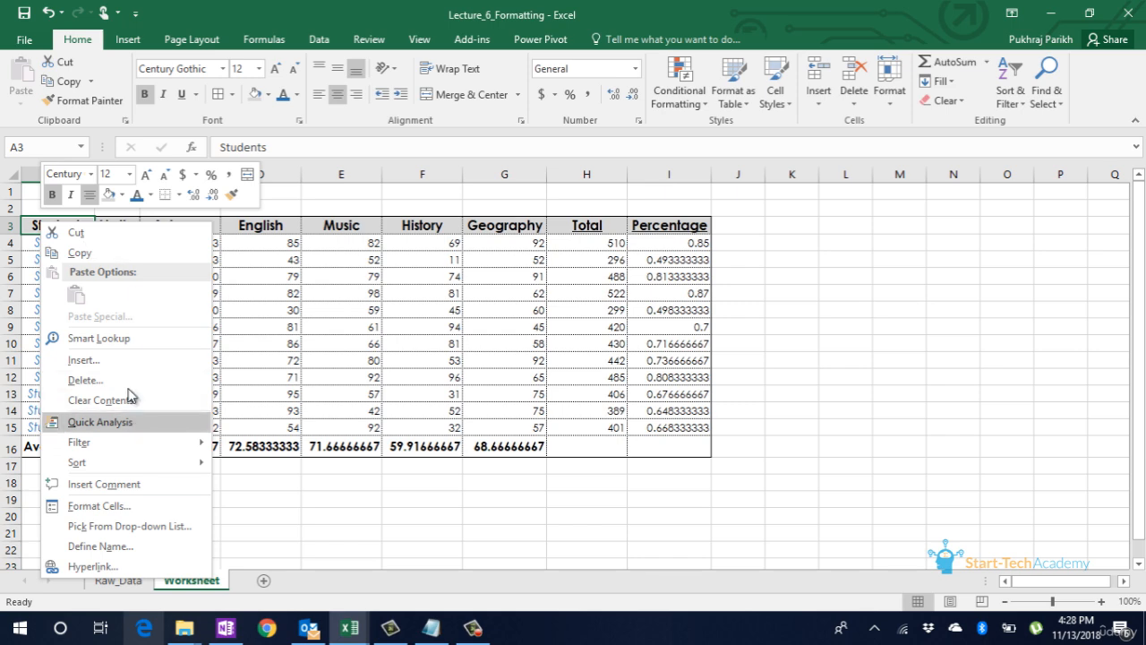
click(85, 359)
click(106, 385)
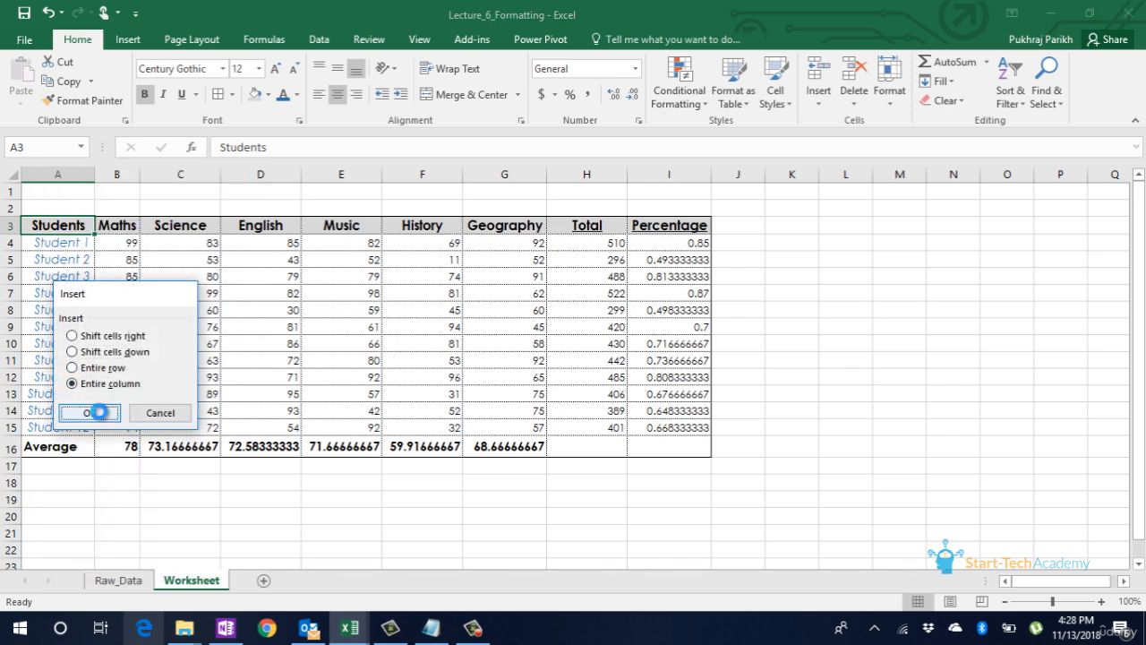
click(91, 412)
Insert an entire row at cell B2 and repeat the insertion until three more blank rows are added above the table
click(85, 209)
right_click(86, 207)
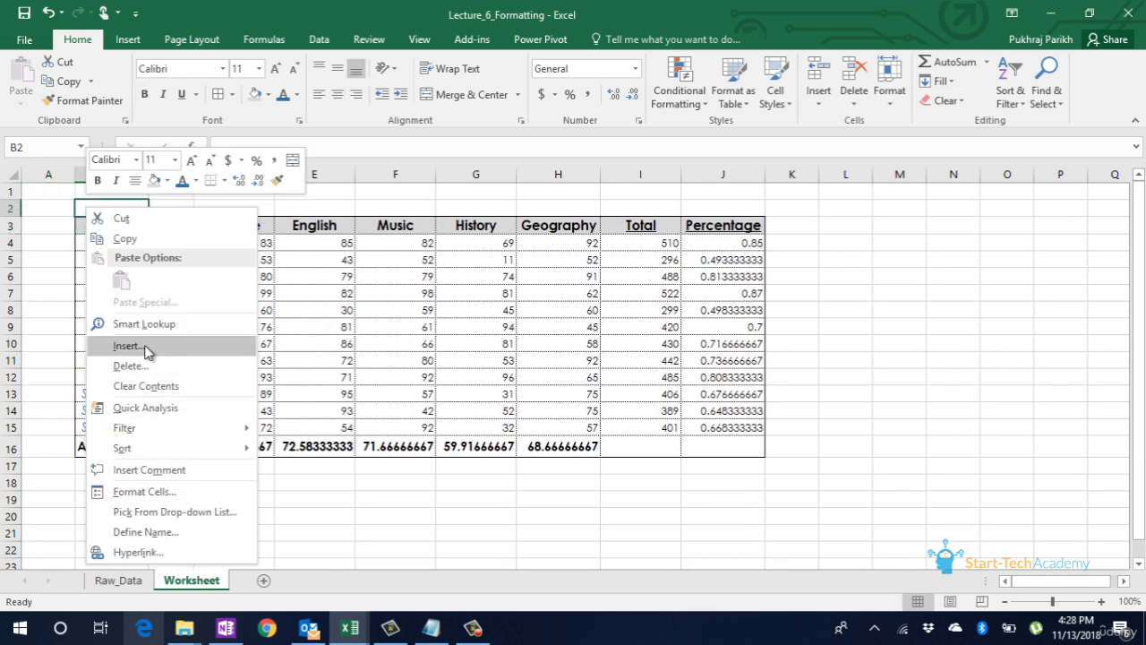
click(128, 346)
click(116, 345)
click(110, 391)
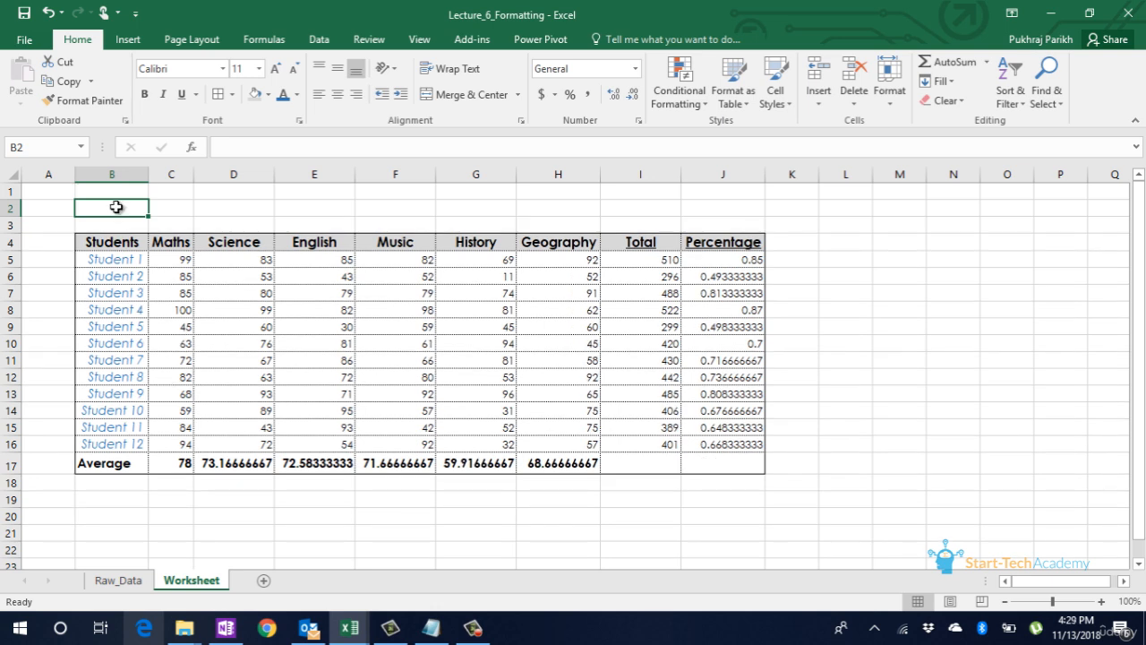
key(F4)
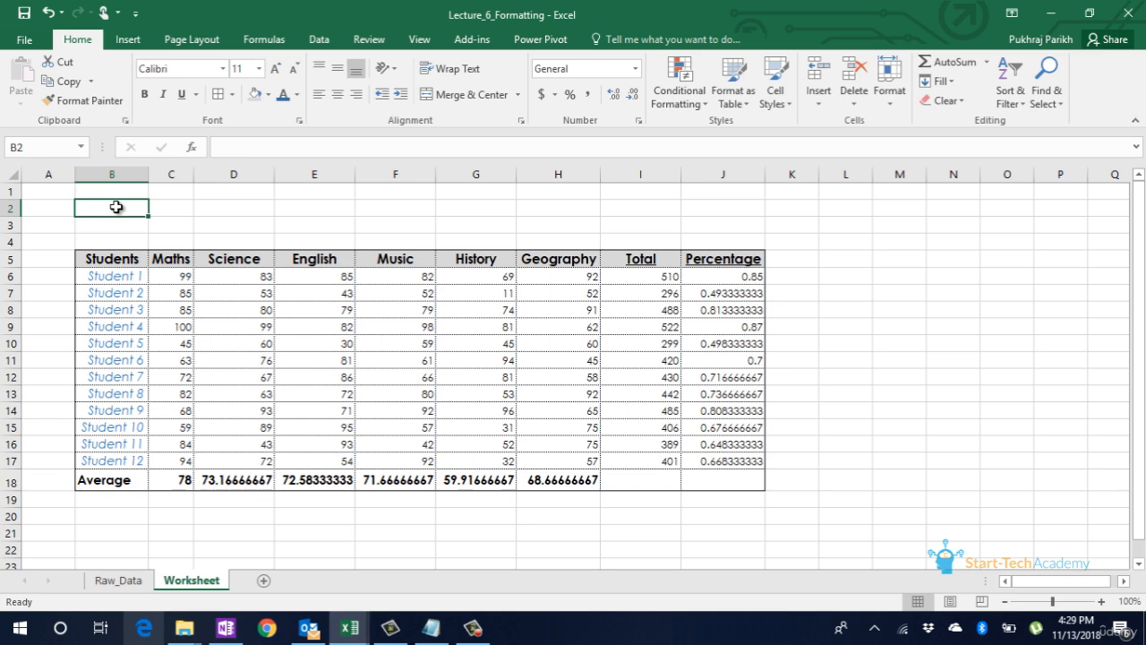
key(F4)
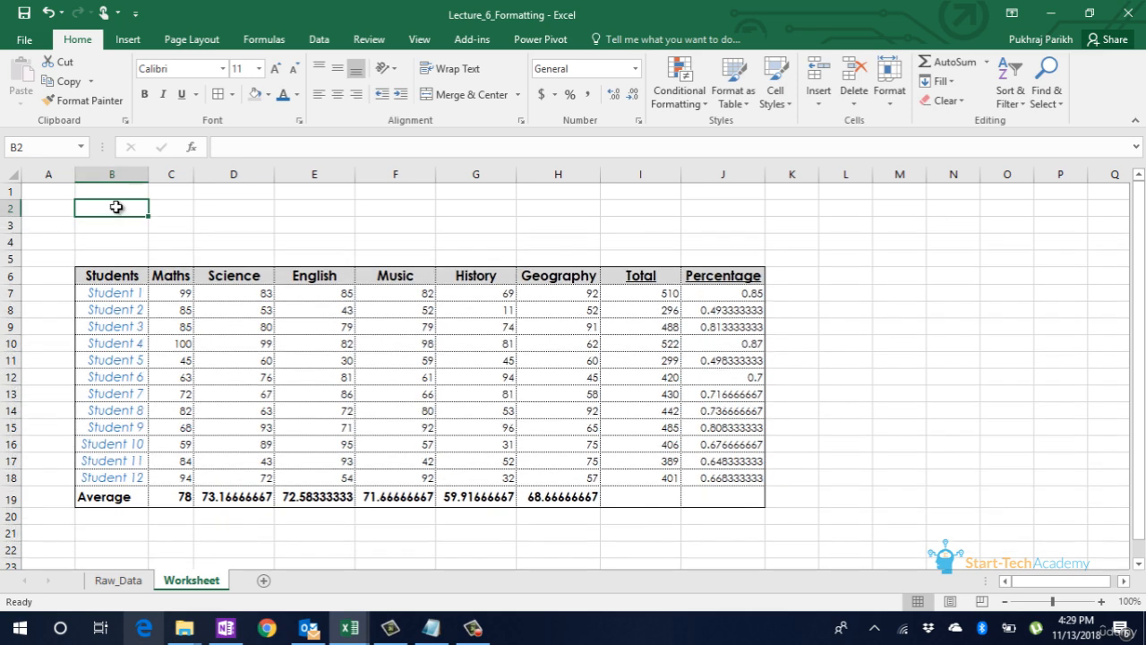
key(F4)
Delete the entire blank row 4 above the table
right_click(144, 240)
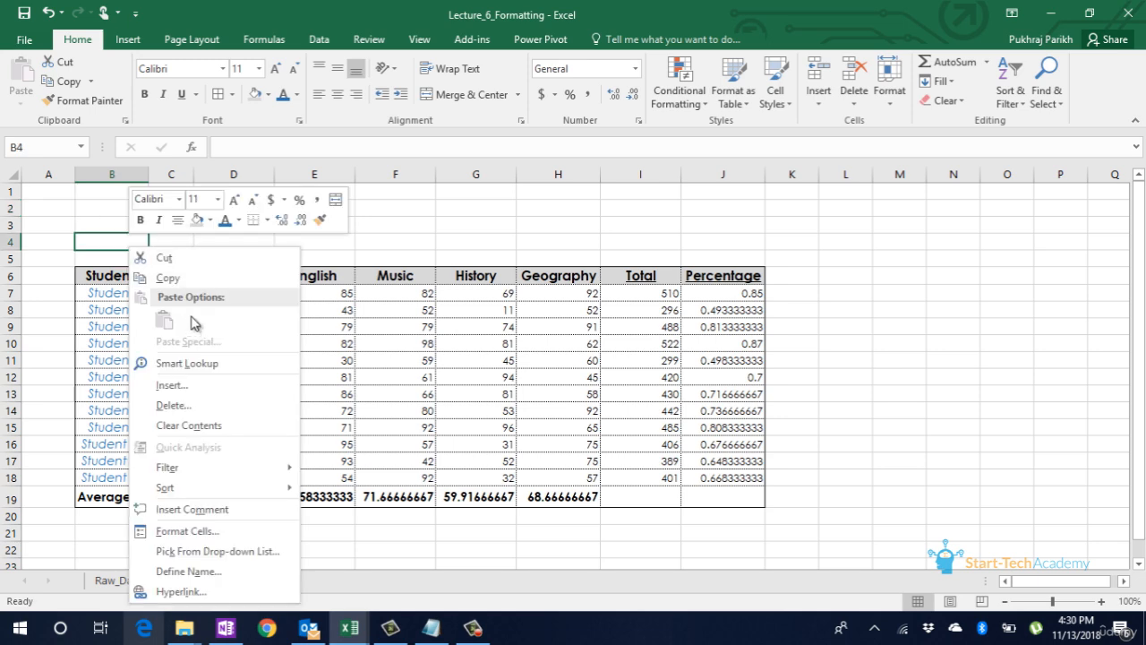
click(190, 405)
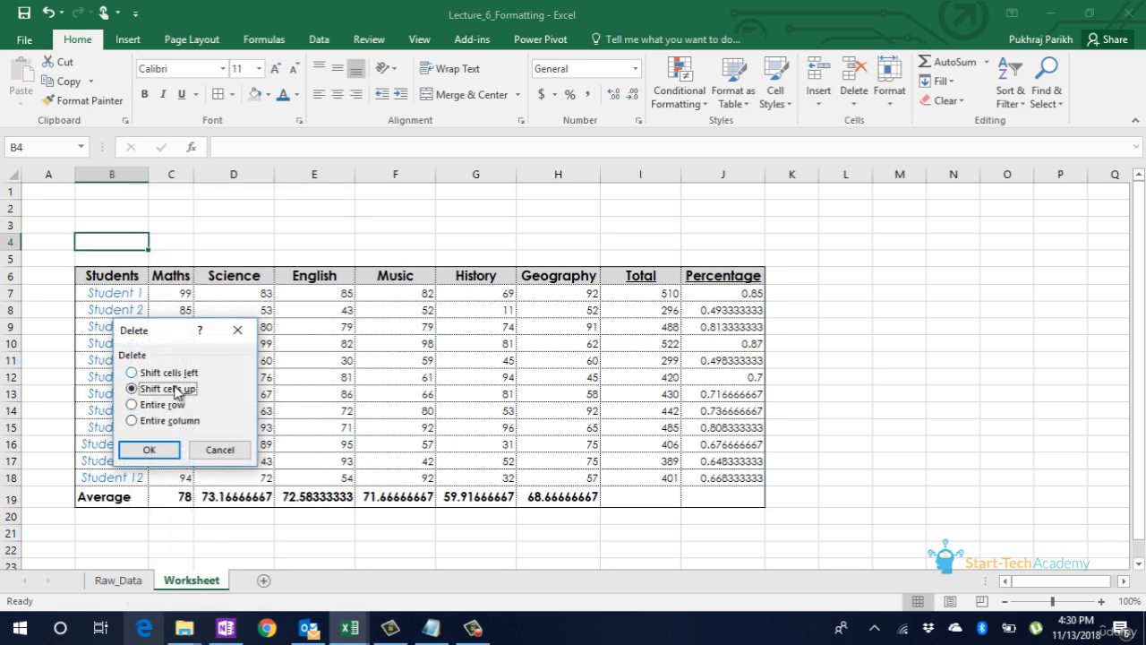
click(160, 406)
click(152, 450)
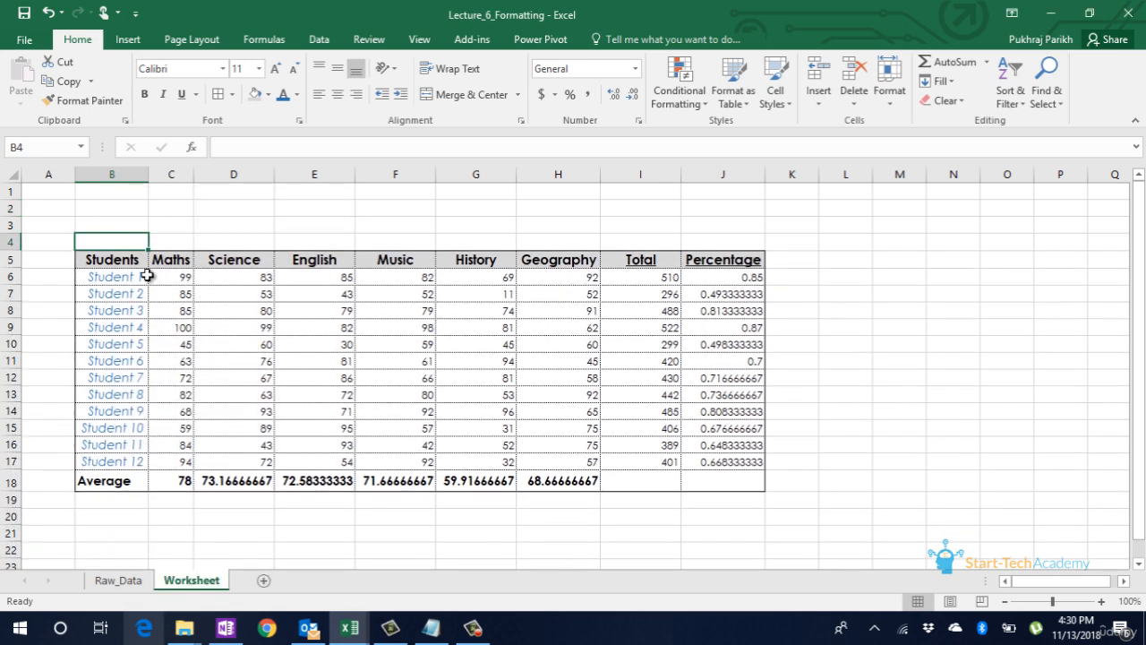
Enter the title "Data Formatting" in B2 and the subtitle "Student Data of class 12th" in B3
click(139, 200)
text(Data)
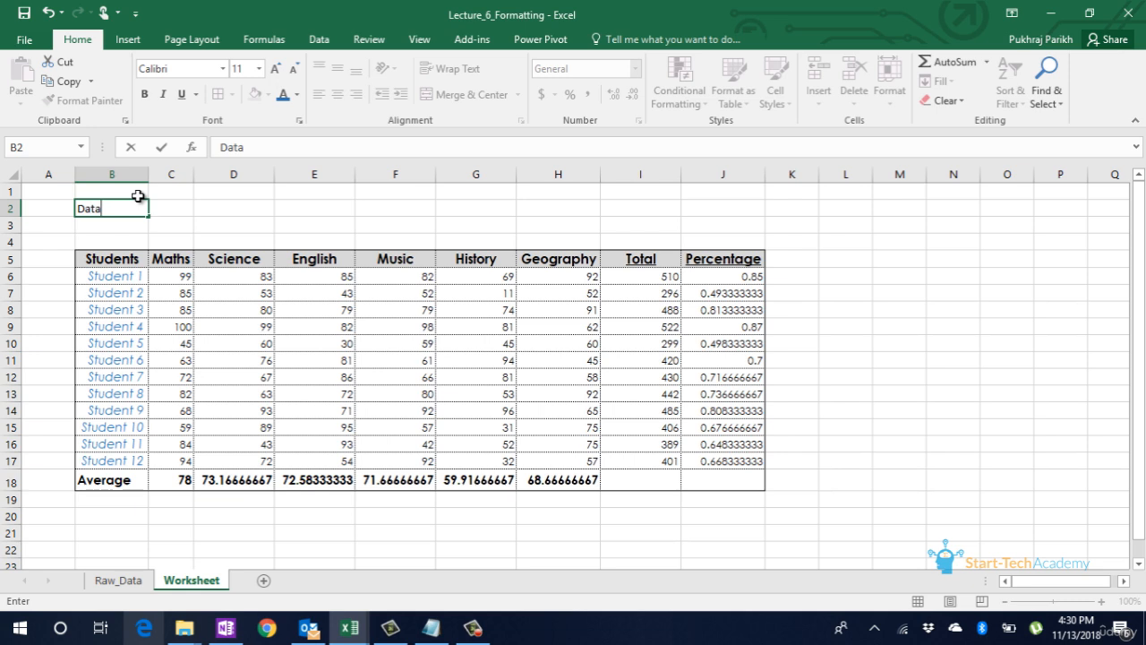
text( Formatting)
key(Tab)
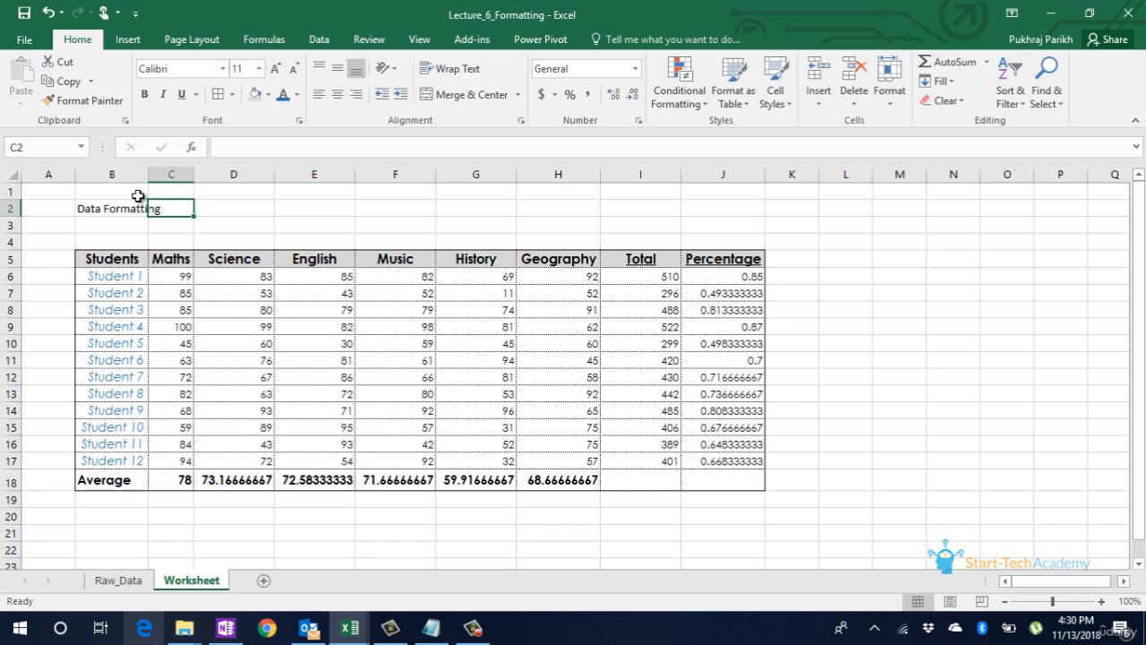
key(Return)
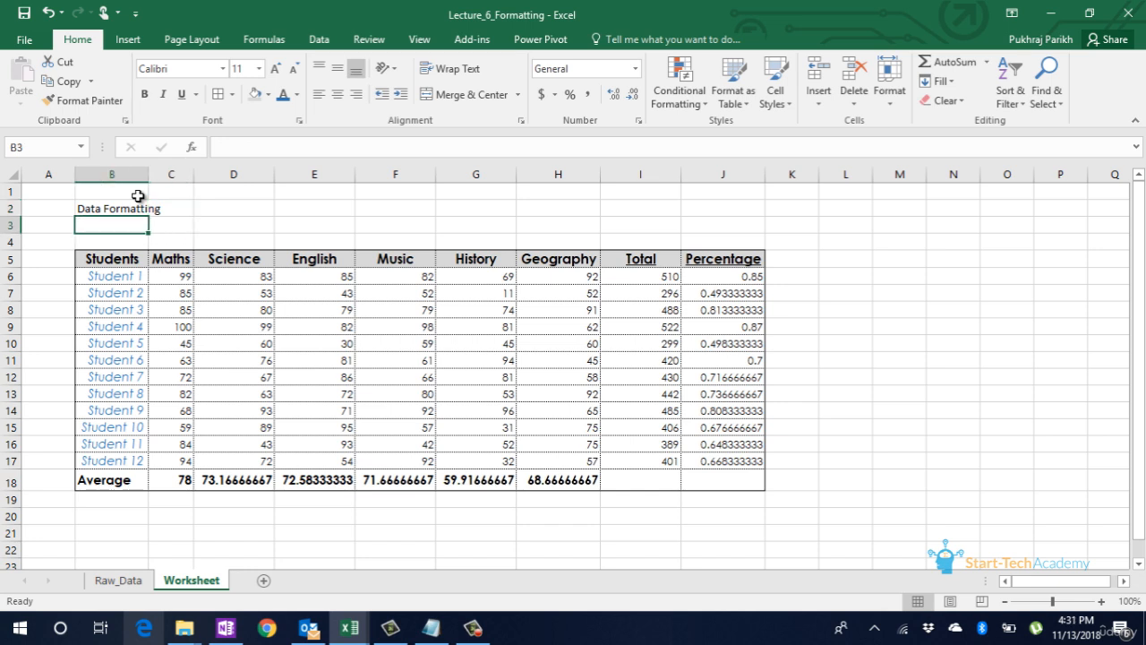
text(Studen)
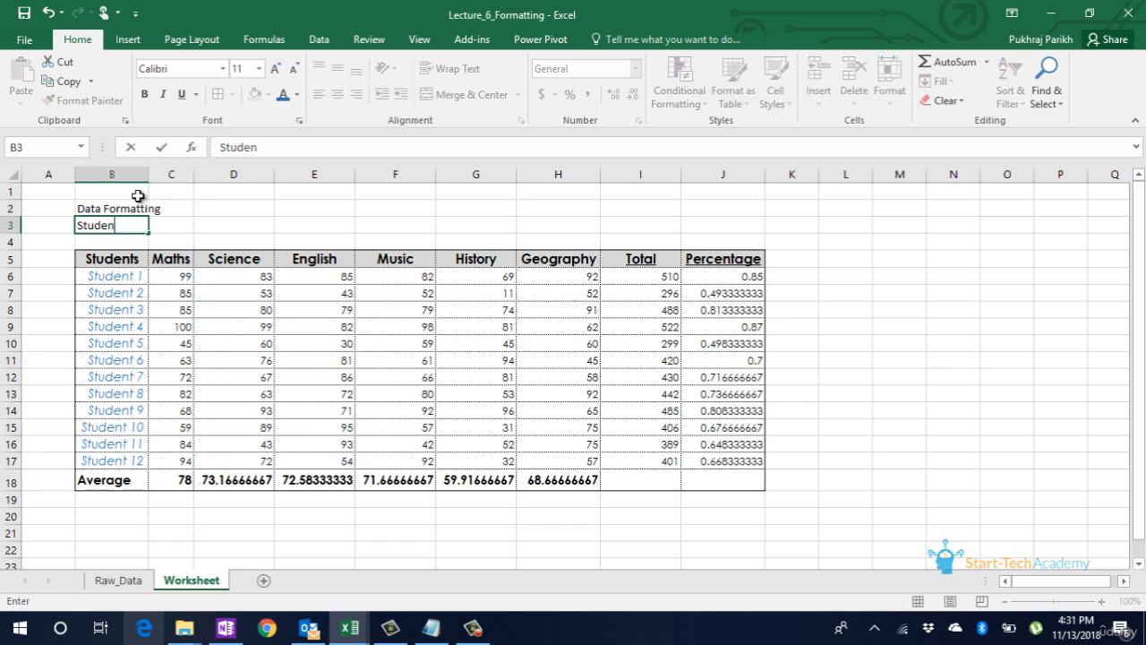
text(t Data of class )
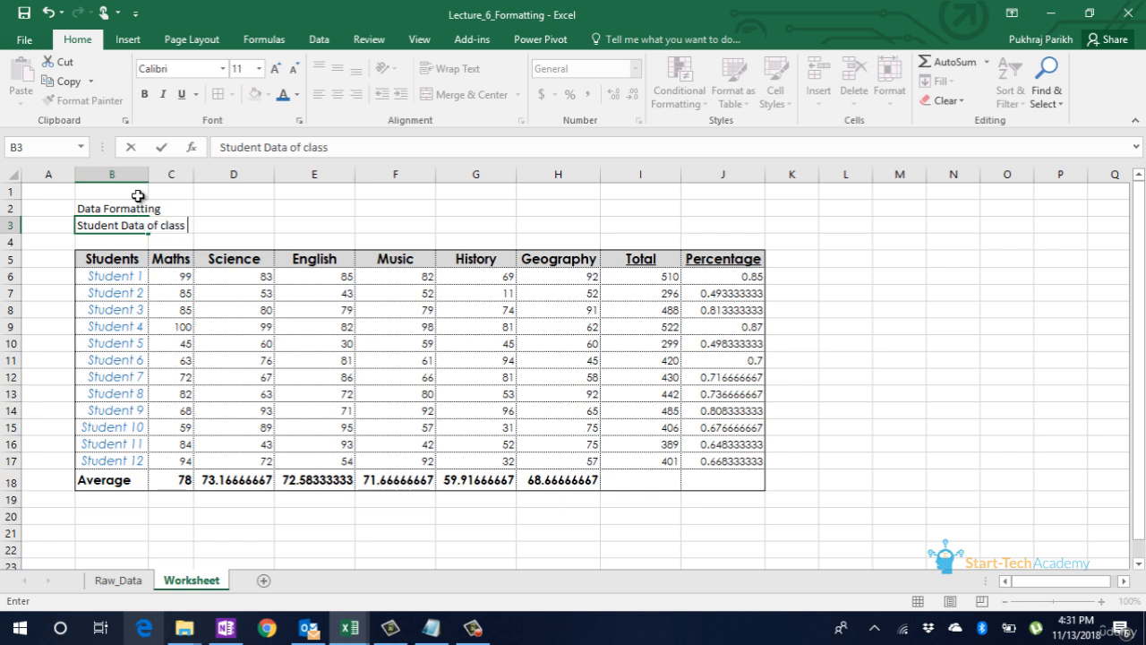
text(12th)
Format the title in B2 with font size 14, bold and a blue font colour
click(134, 206)
click(274, 69)
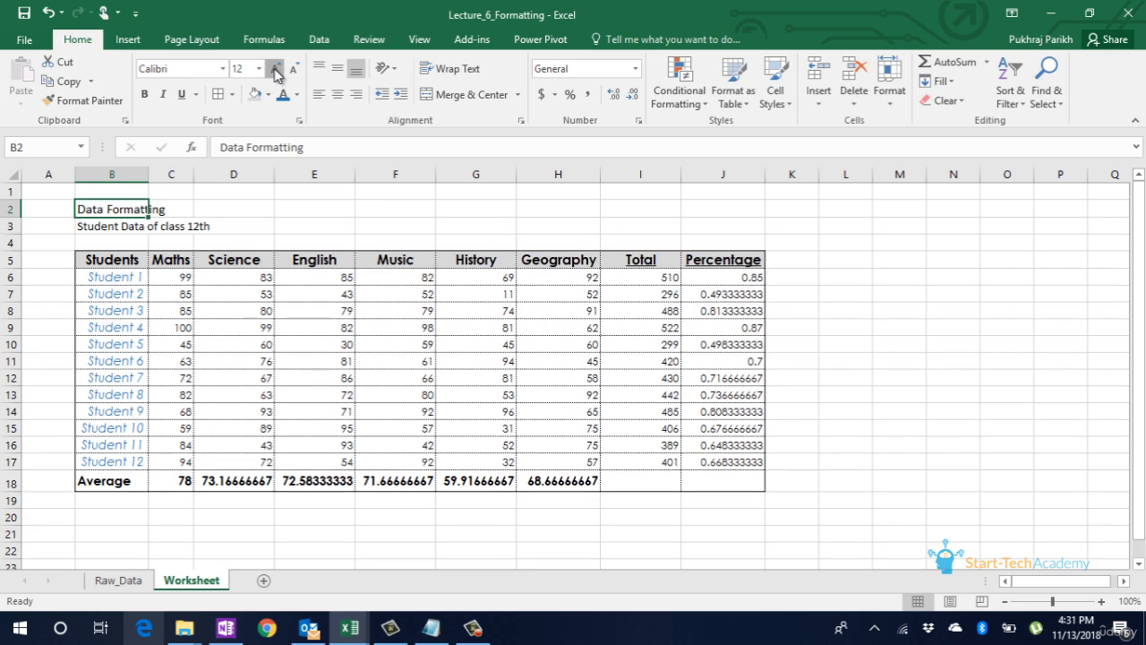
click(275, 70)
key(ctrl+b)
click(283, 94)
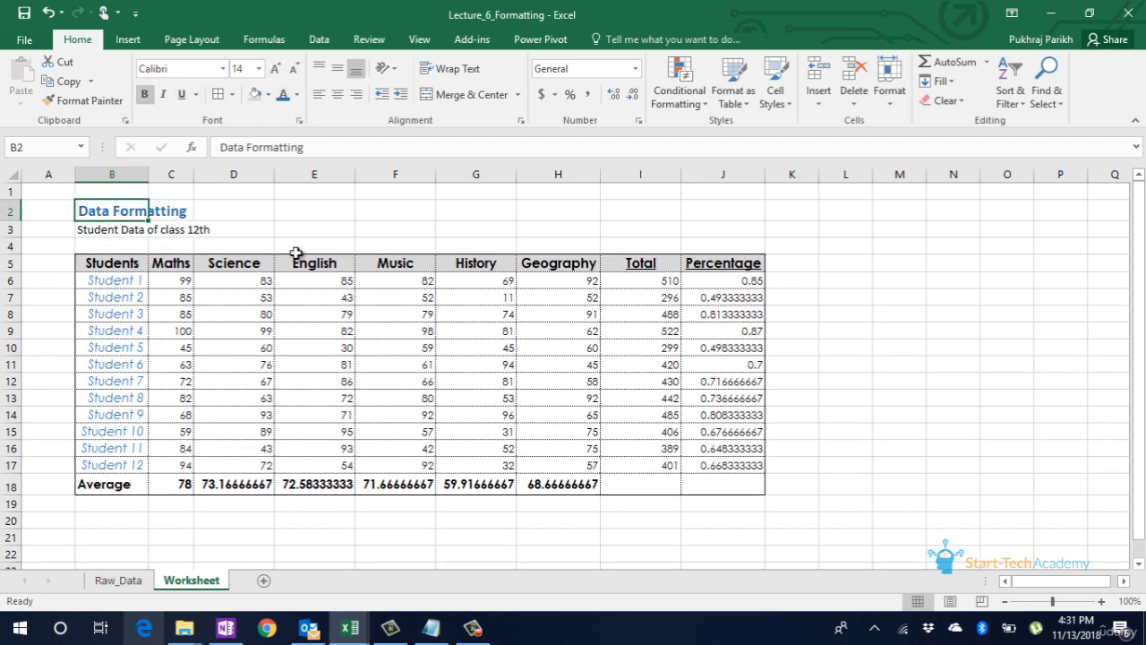
Reduce the subtitle in B3 to font size 10 and wrap its text within the cell
click(121, 229)
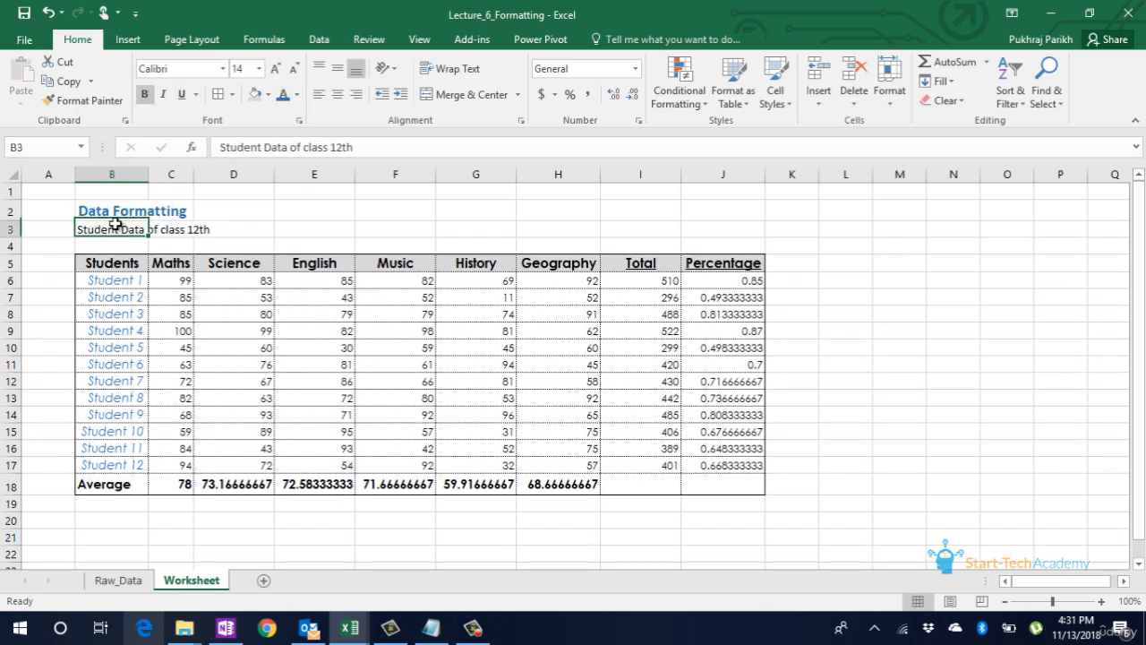
click(292, 72)
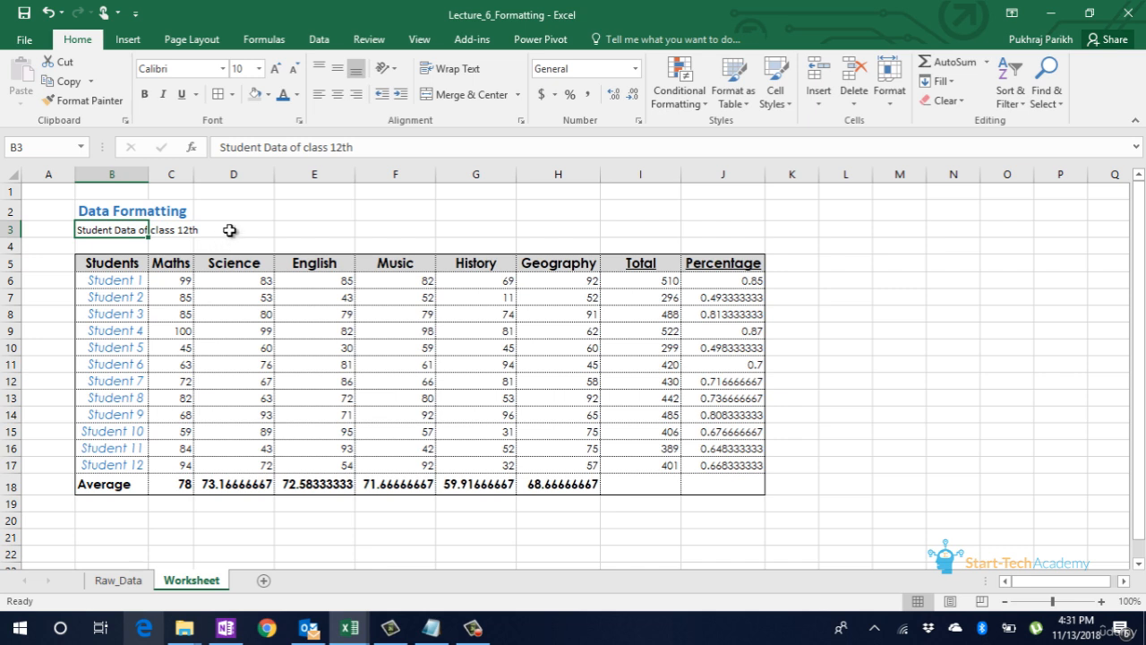
click(450, 75)
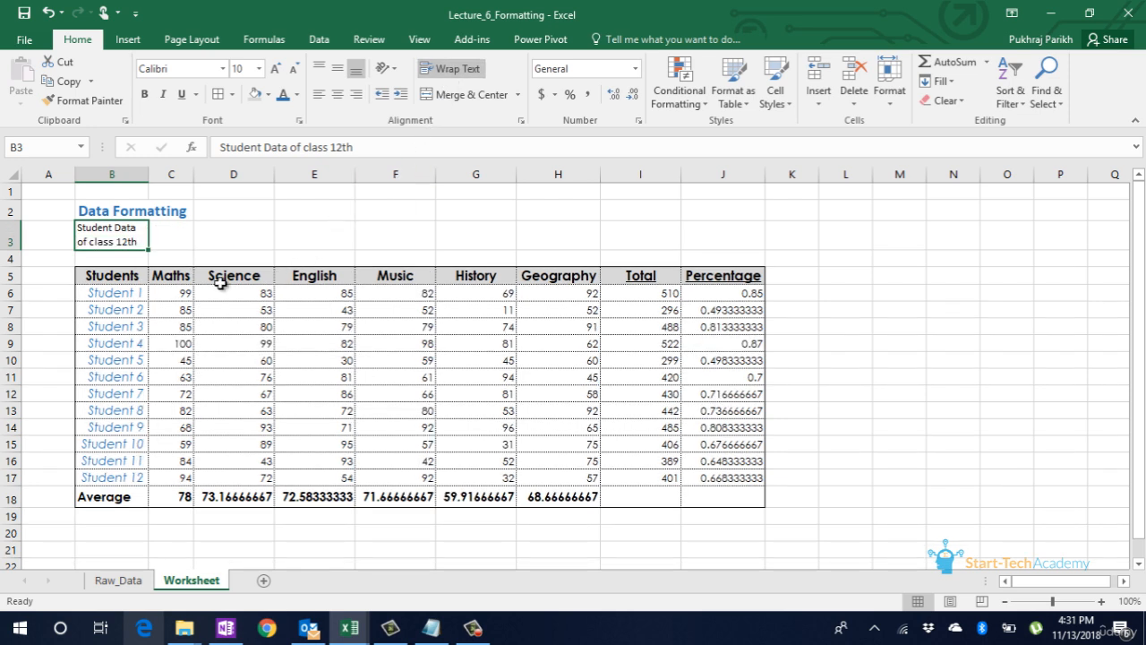
Extend the subtitle in B3 to read "Student Data of class 12th and class 10th"
click(371, 150)
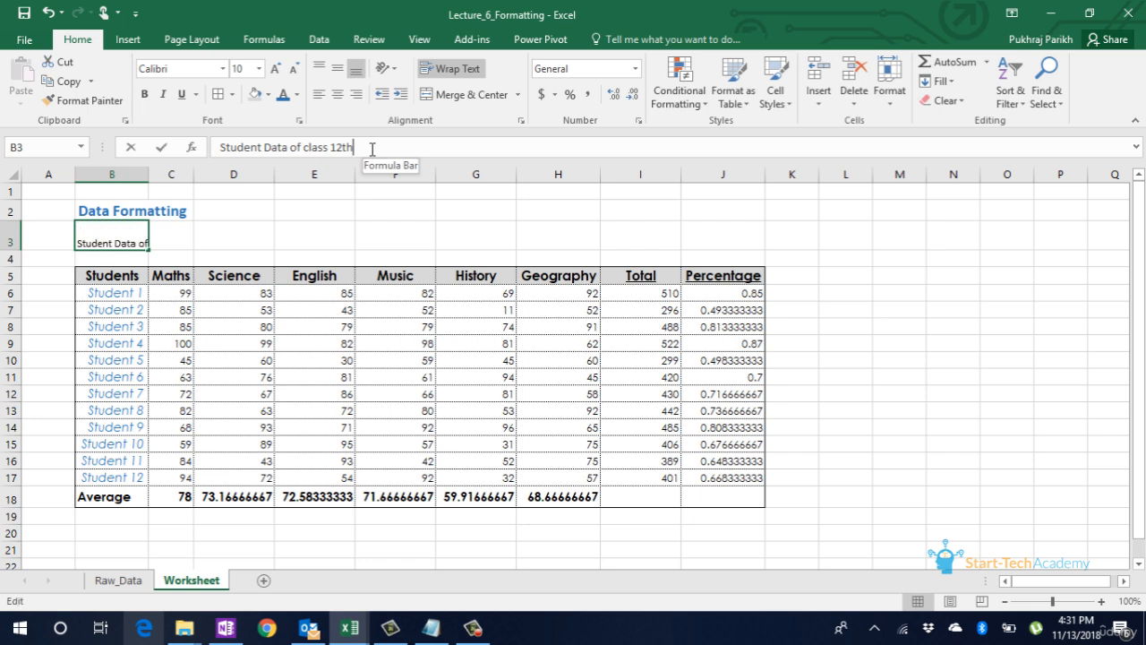
click(320, 238)
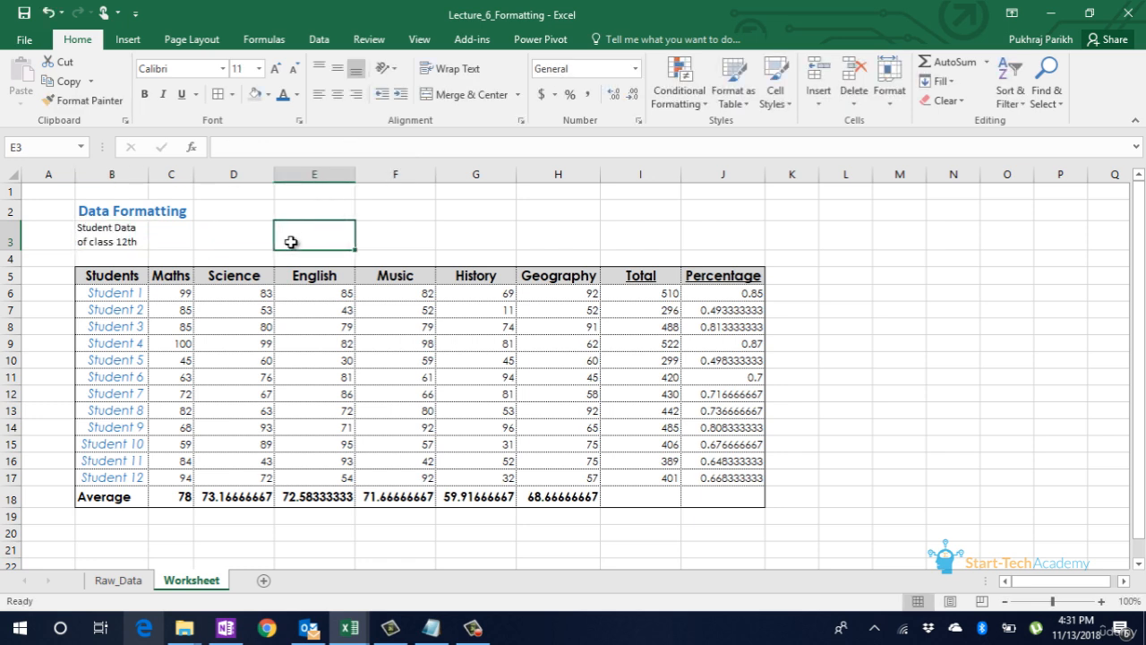
click(140, 241)
click(367, 144)
text(an)
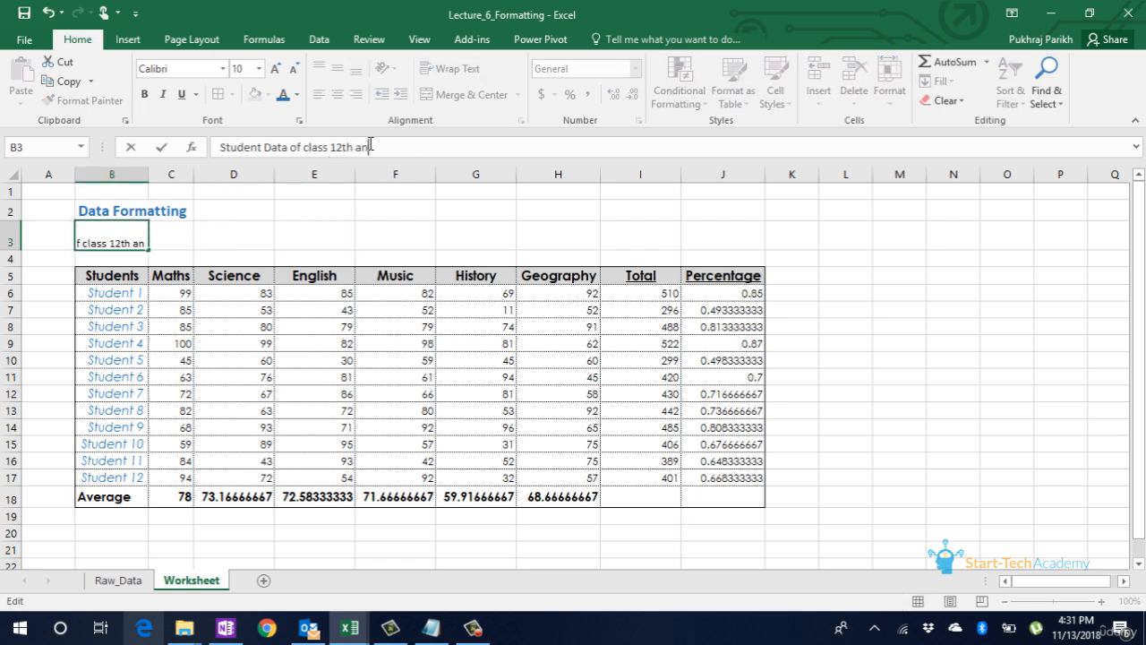
text(d class class 10th)
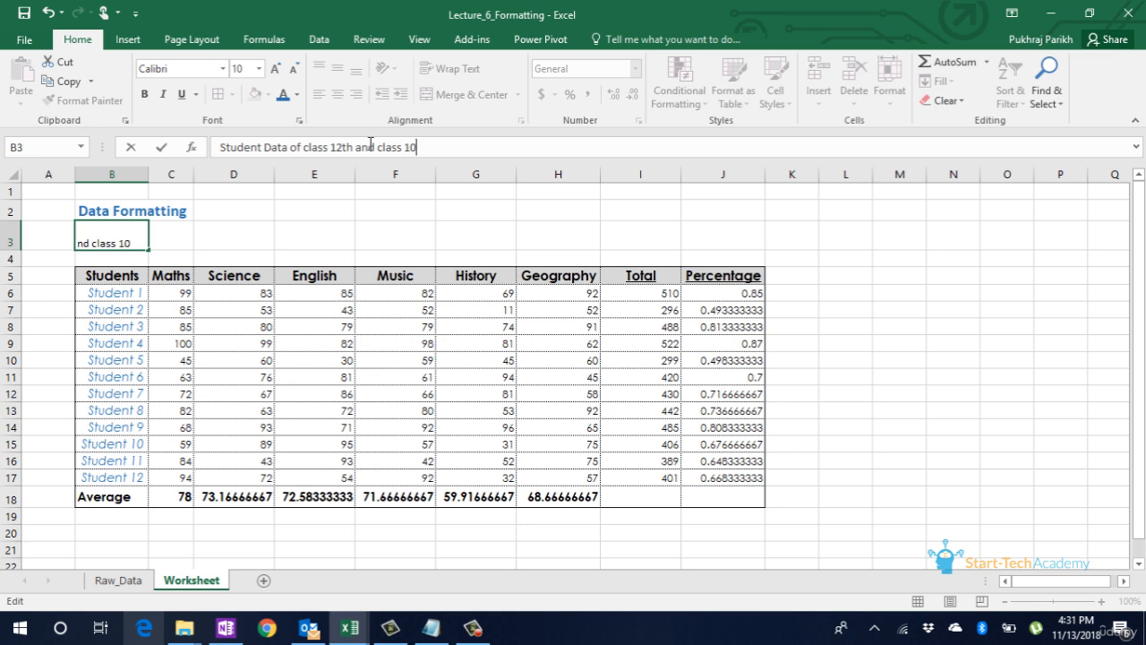
key(Return)
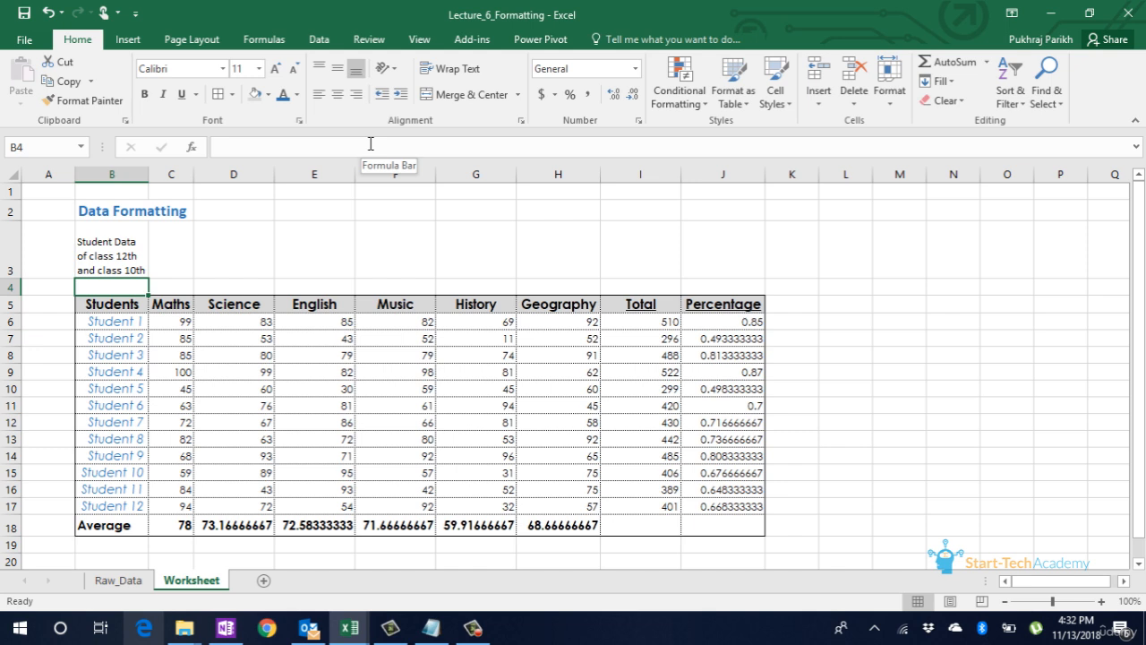
Middle-align the subtitle in B3 vertically and turn off its text wrapping
key(Up)
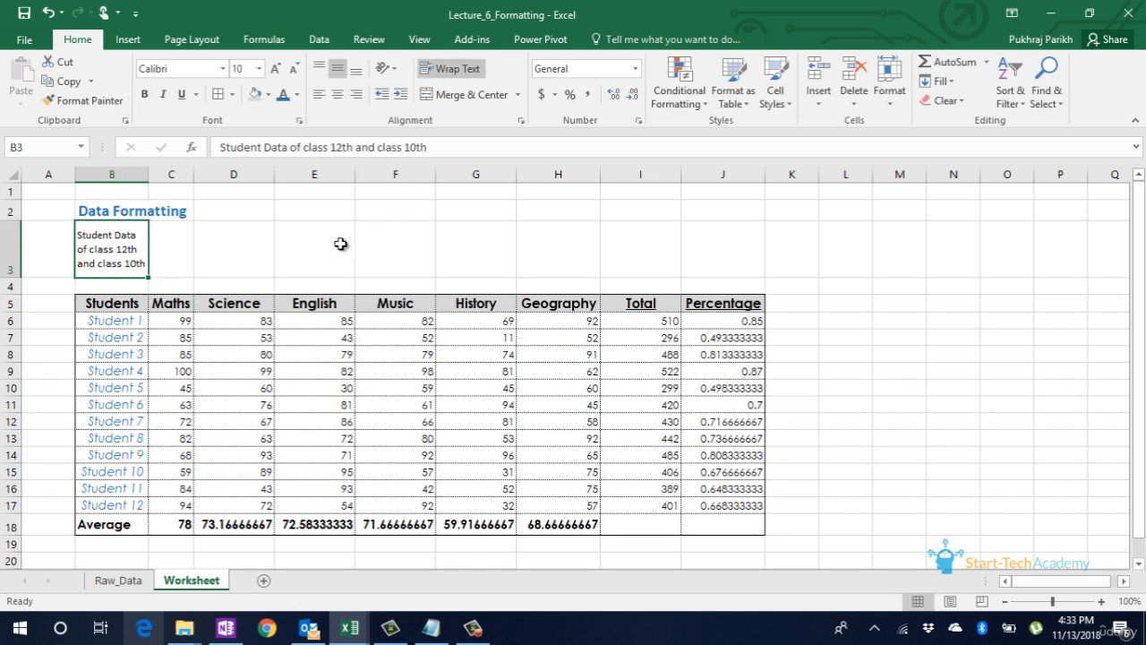
click(450, 69)
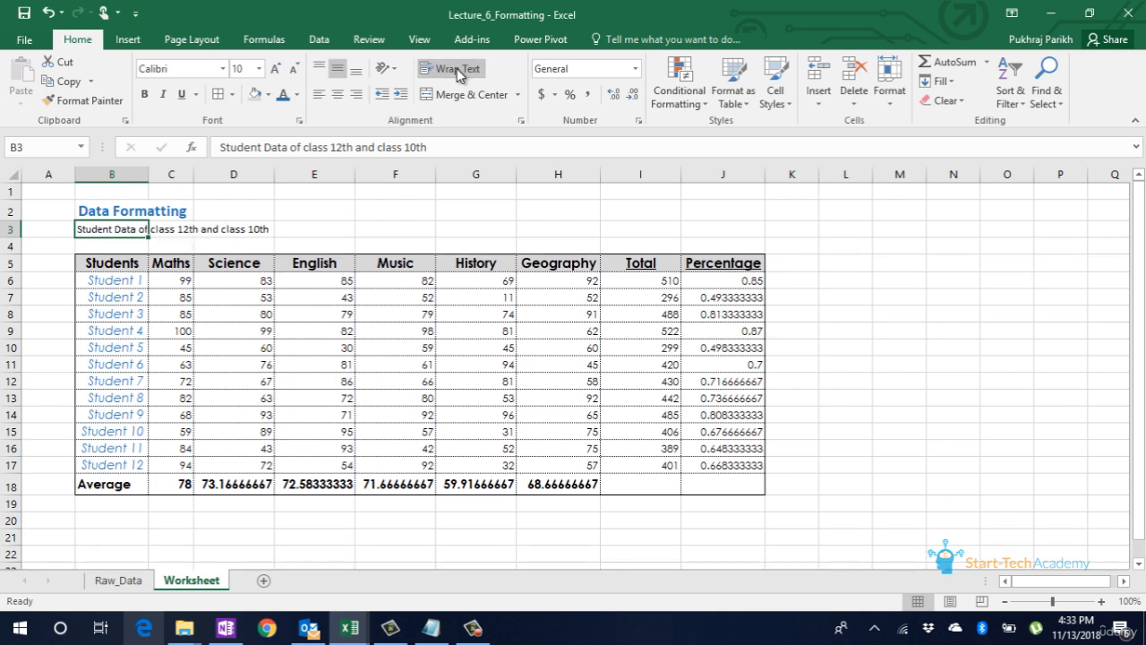
click(318, 231)
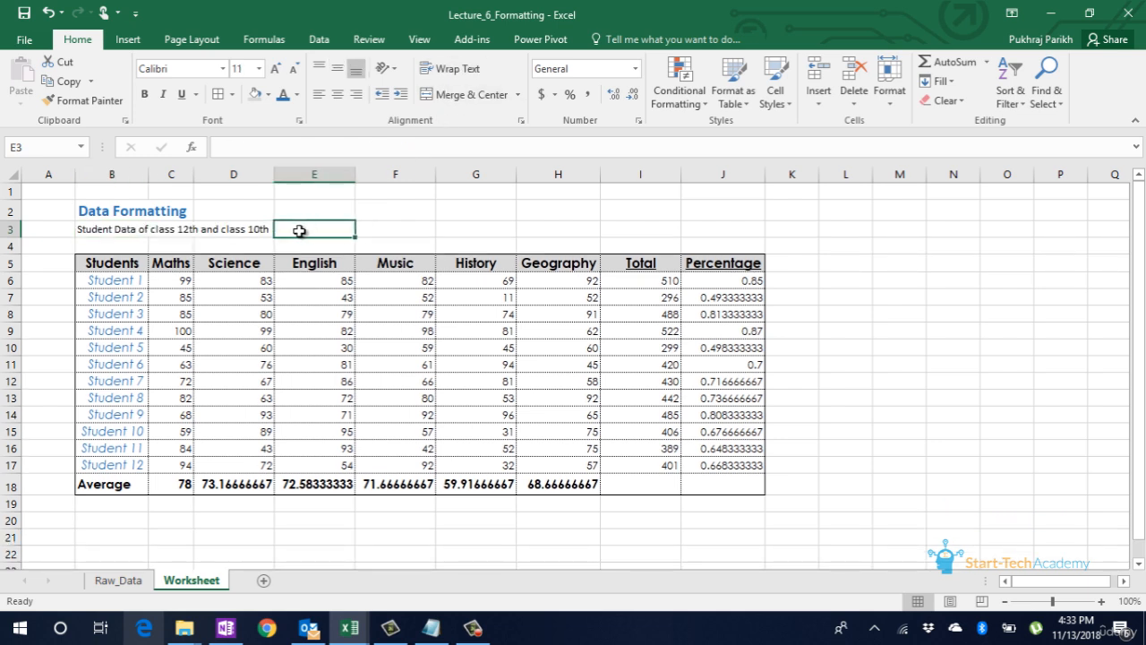
Merge cells B3:J3 into one cell across the table's width and left-align the subtitle
drag(106, 231, 700, 229)
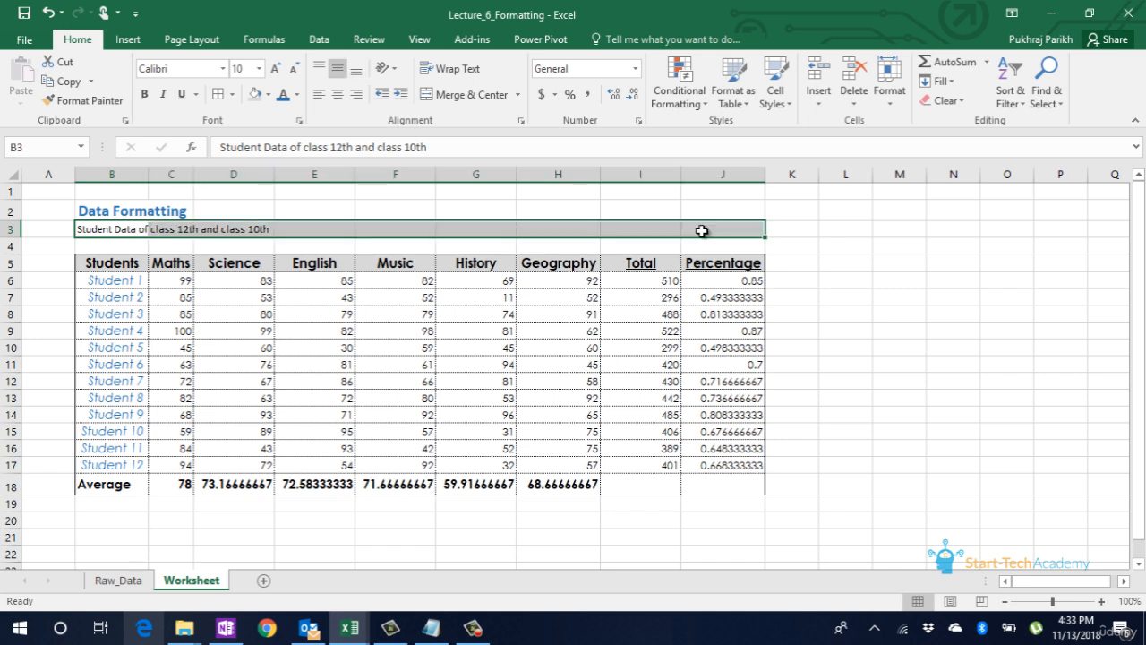
click(517, 96)
click(506, 99)
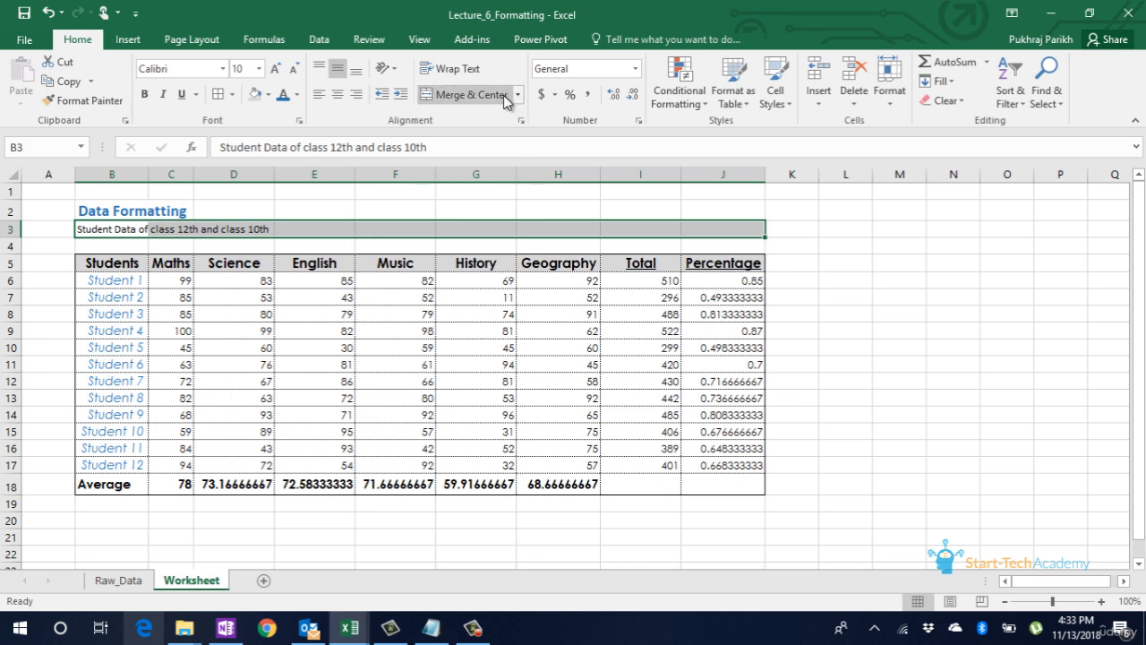
click(504, 95)
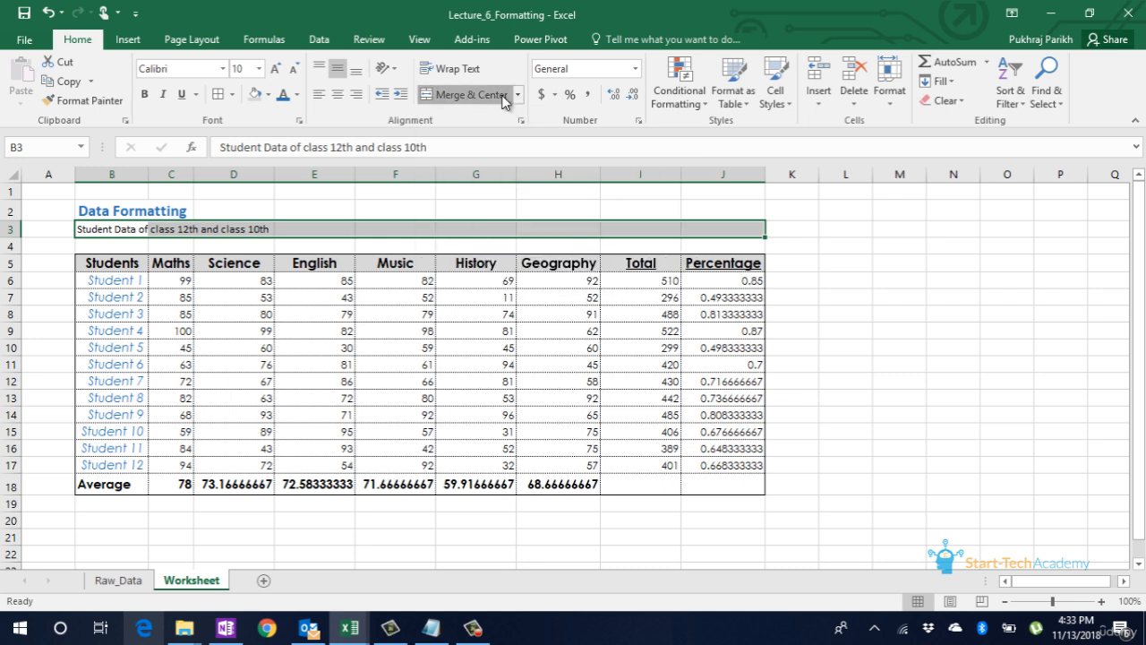
click(318, 94)
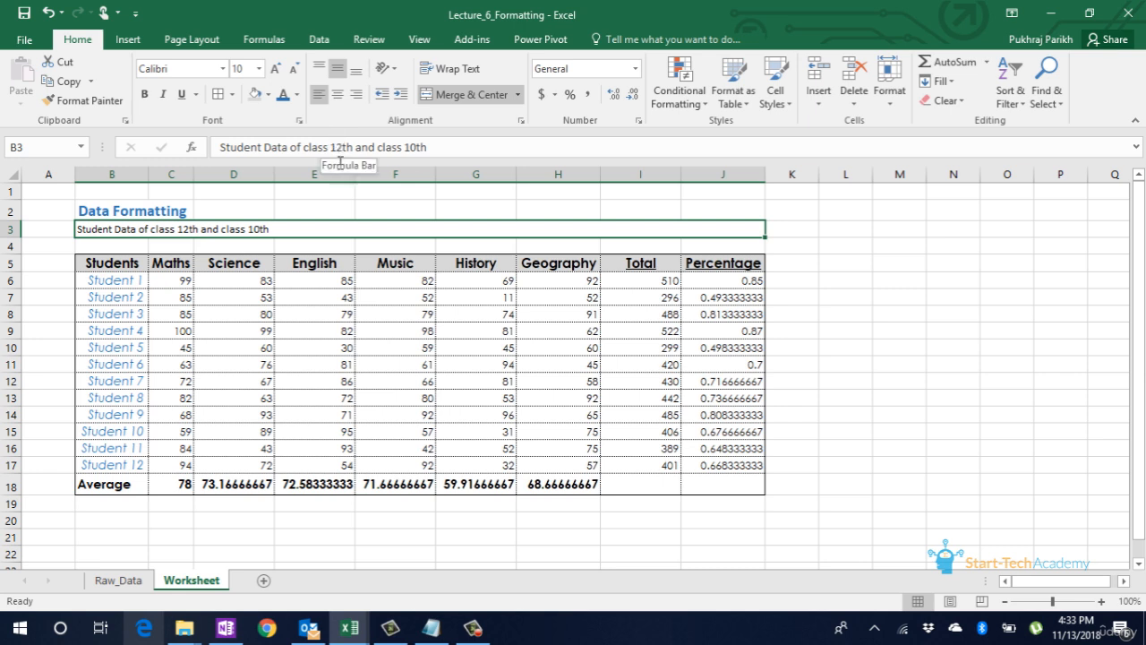
click(342, 209)
click(318, 224)
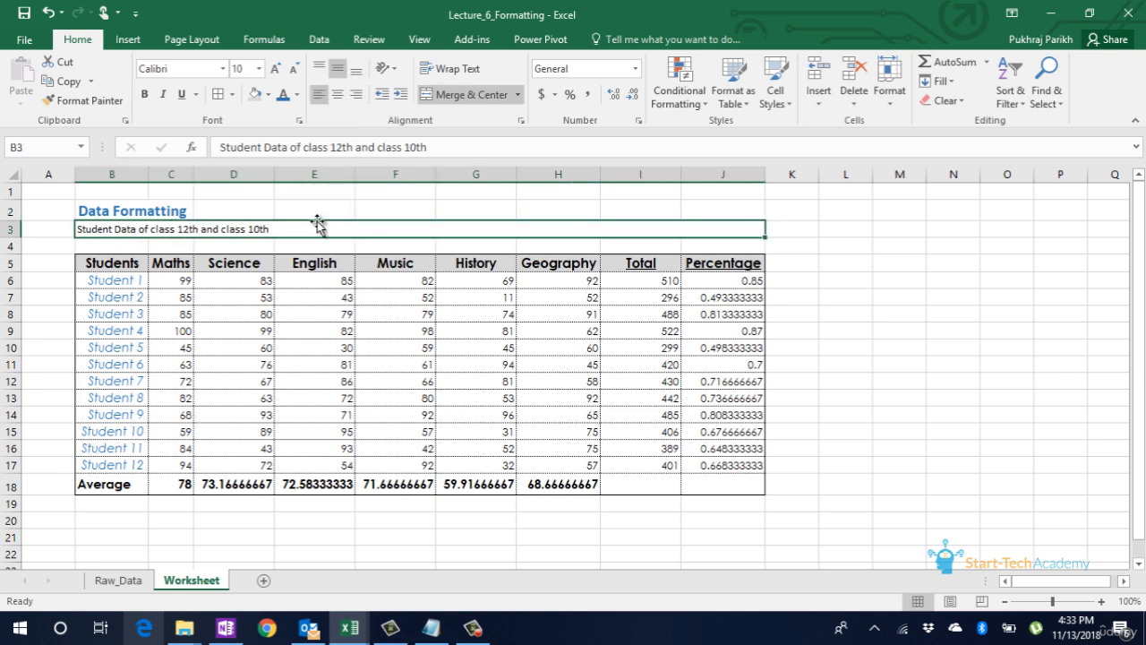
click(313, 211)
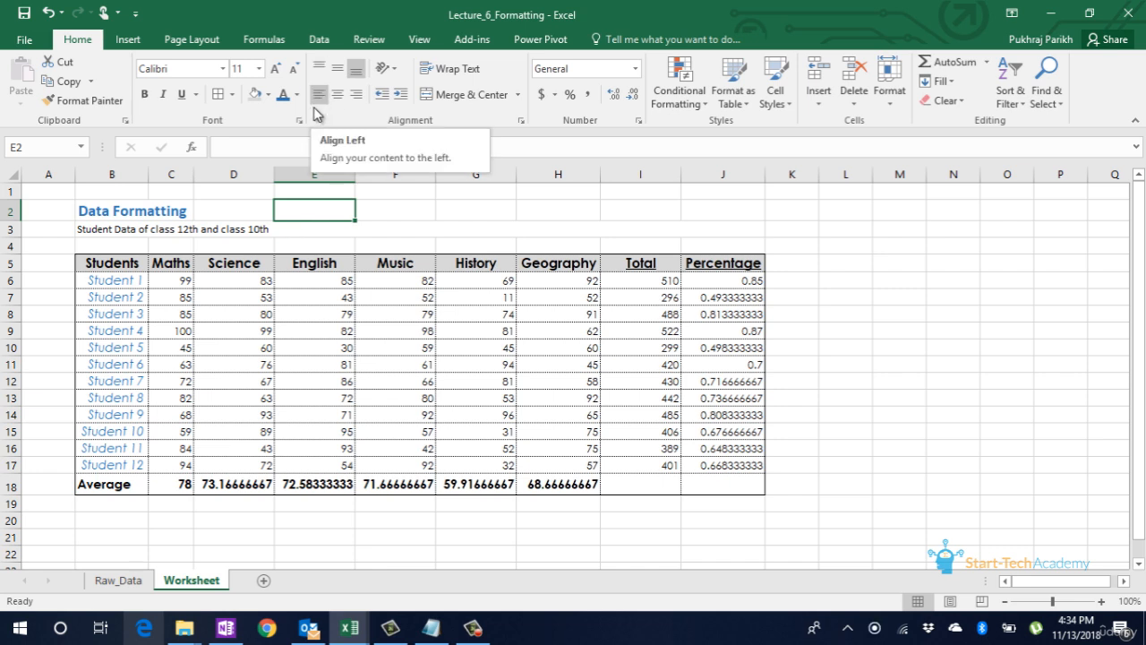
Format the Percentage column values in J6:J17 as percentages without decimals
click(115, 226)
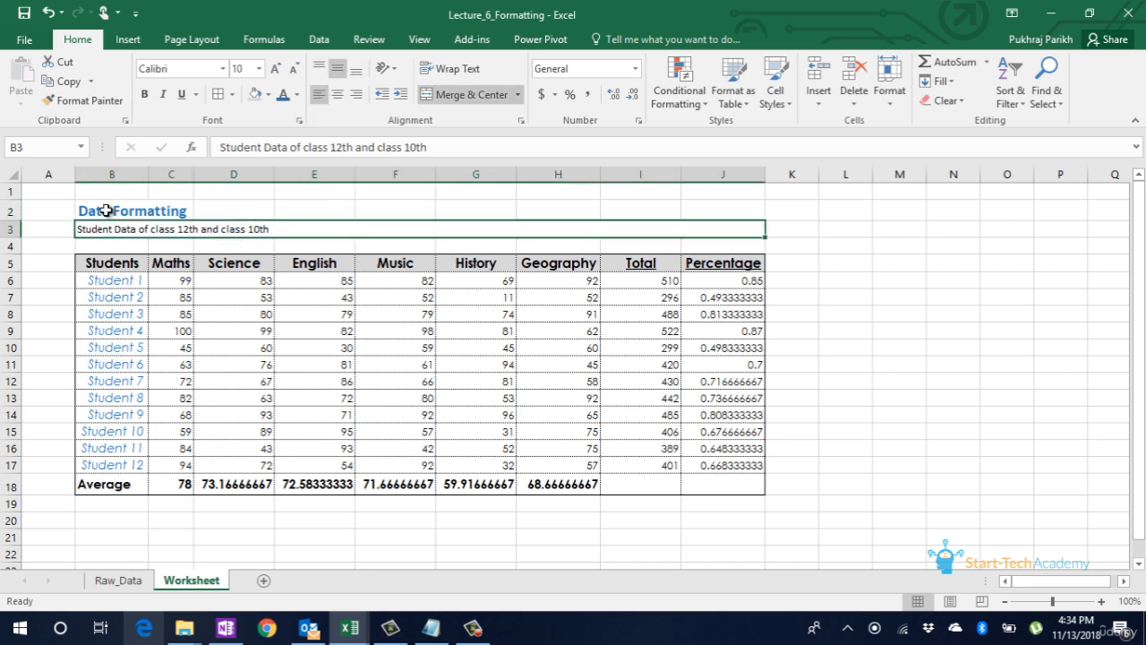
drag(105, 210, 153, 212)
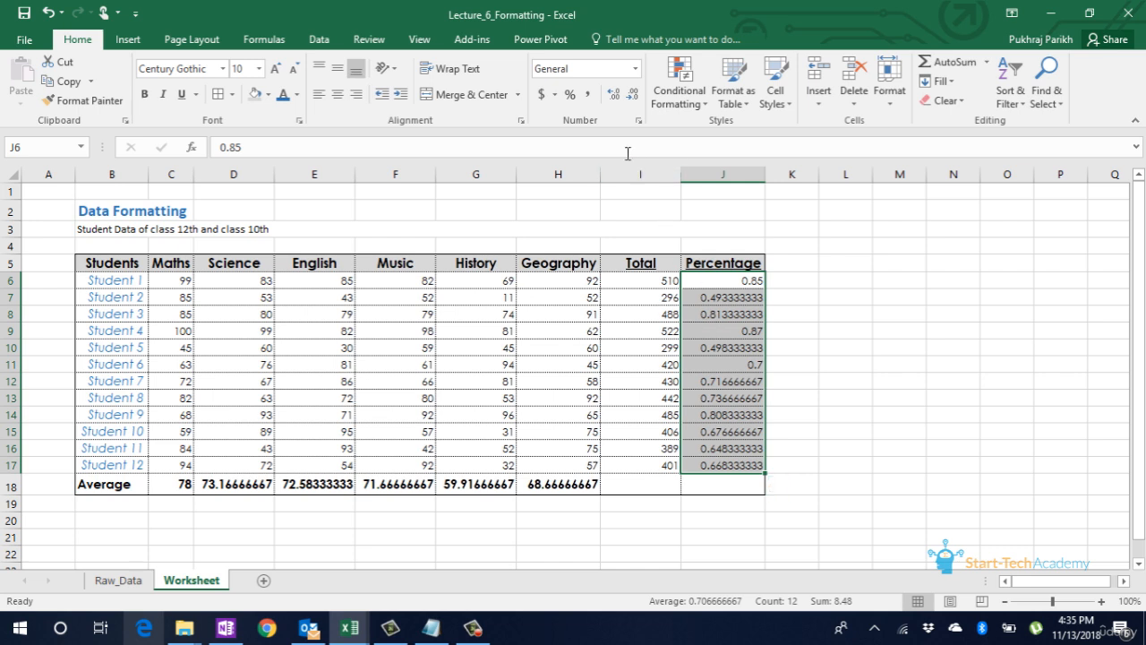
click(568, 94)
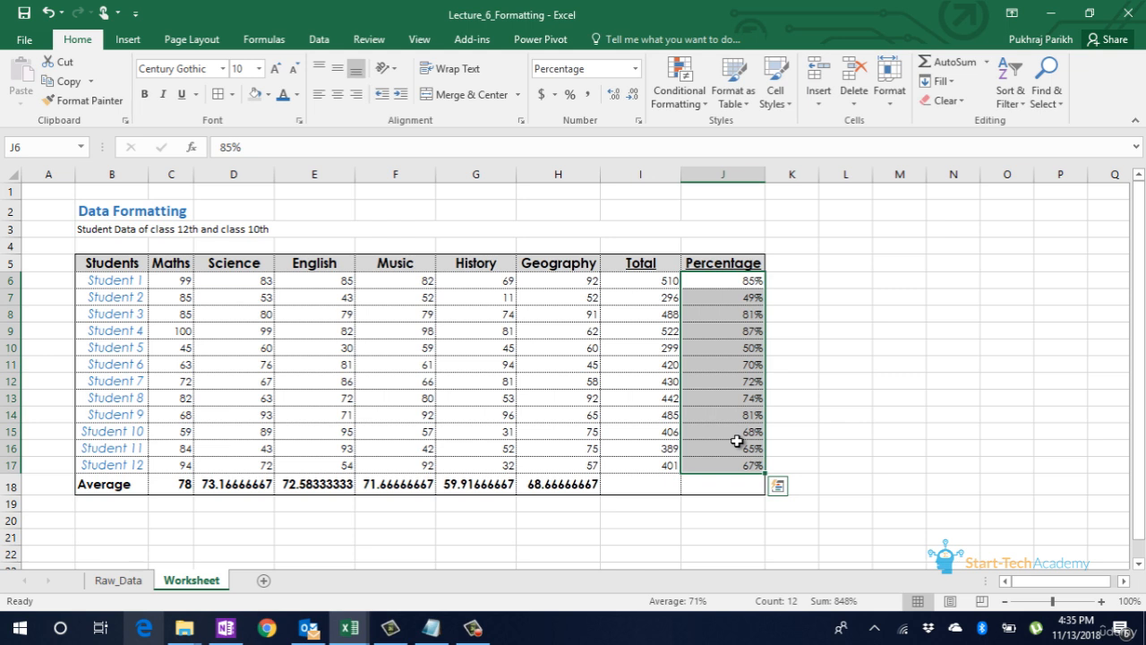
click(736, 440)
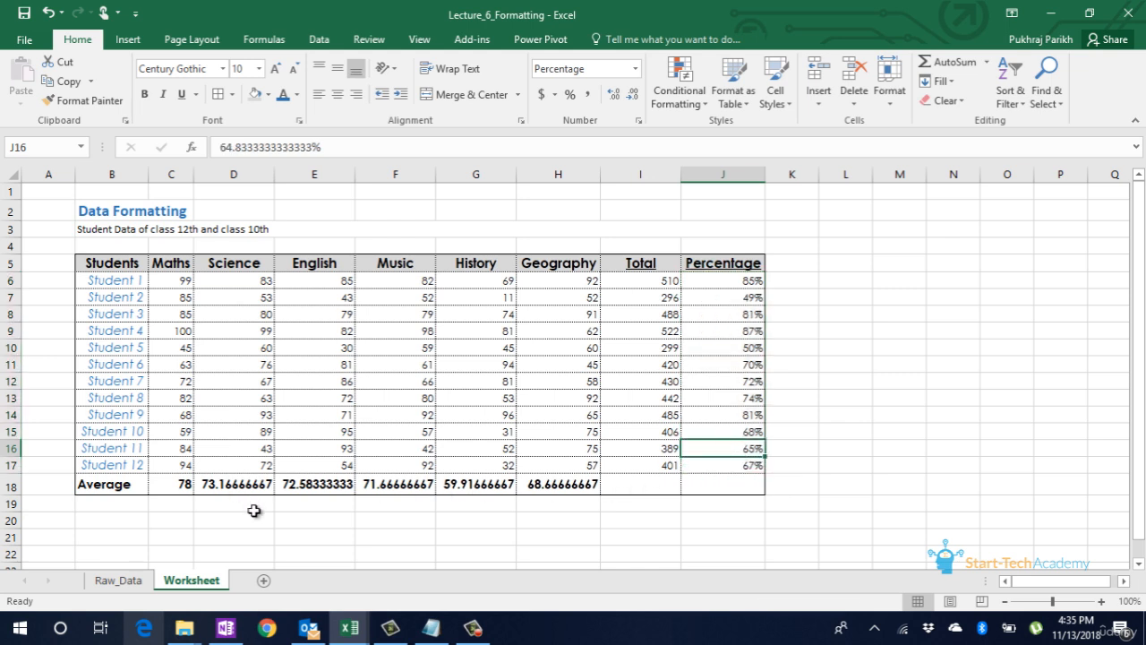
Reduce the subject averages in C18:H18 to one decimal place
click(284, 486)
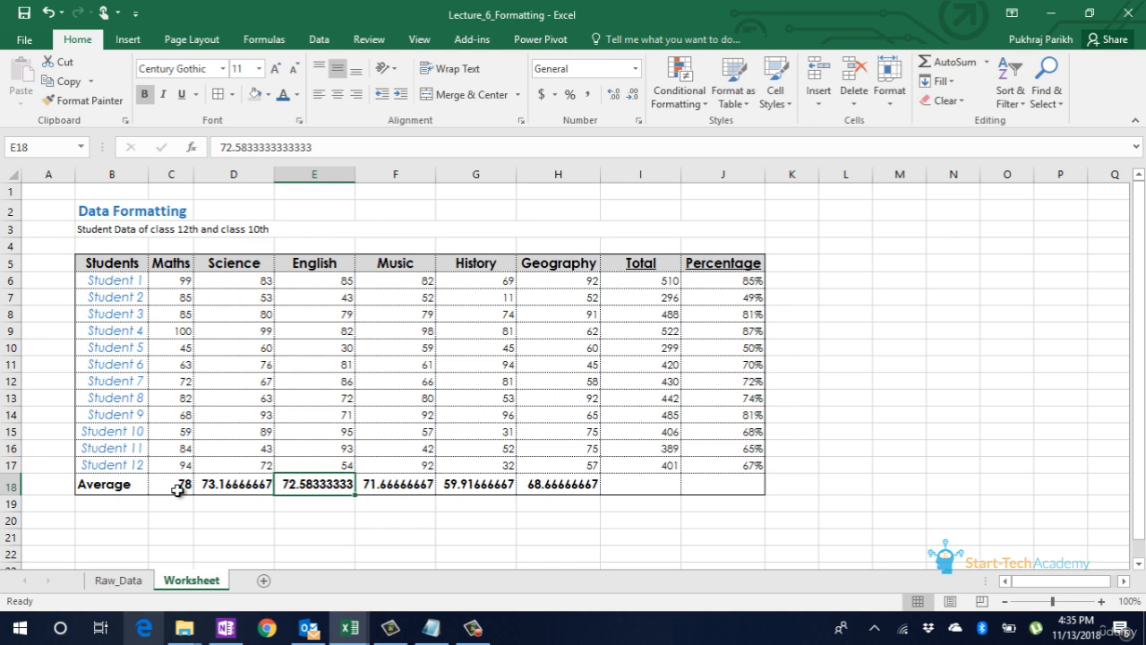
drag(179, 488, 520, 469)
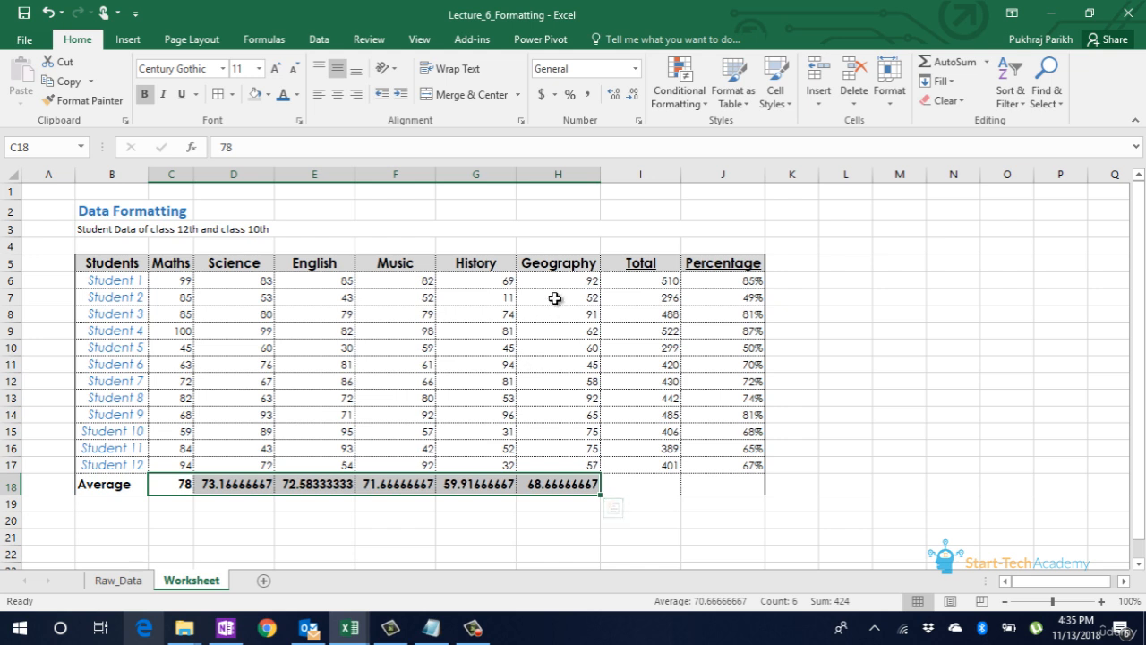
click(633, 96)
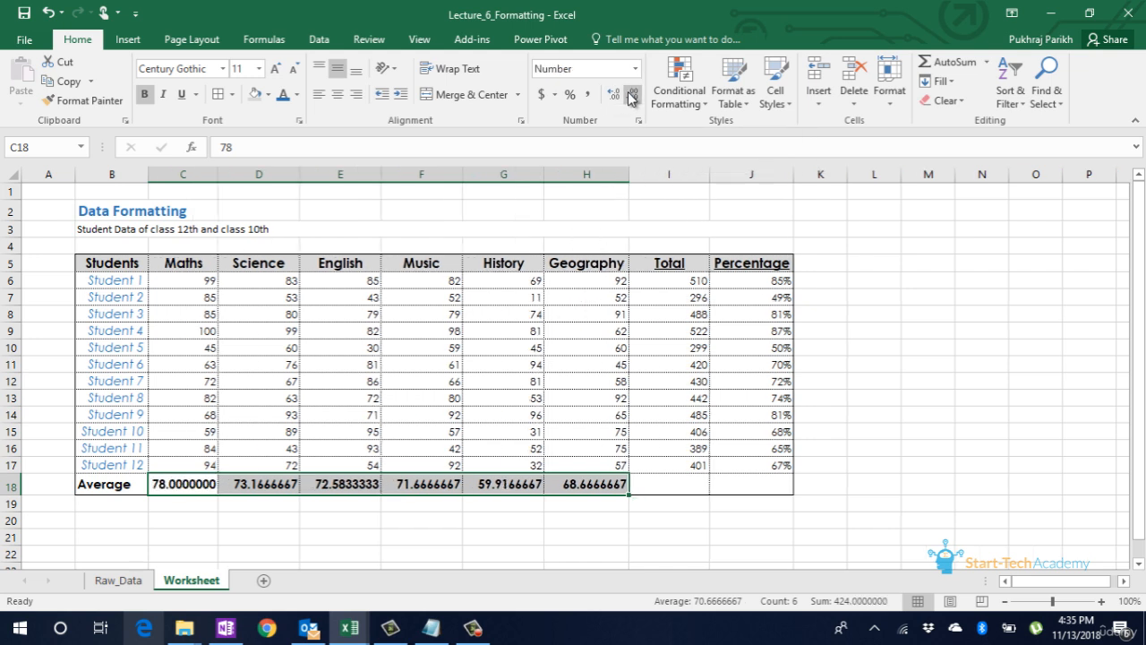
click(633, 97)
click(632, 96)
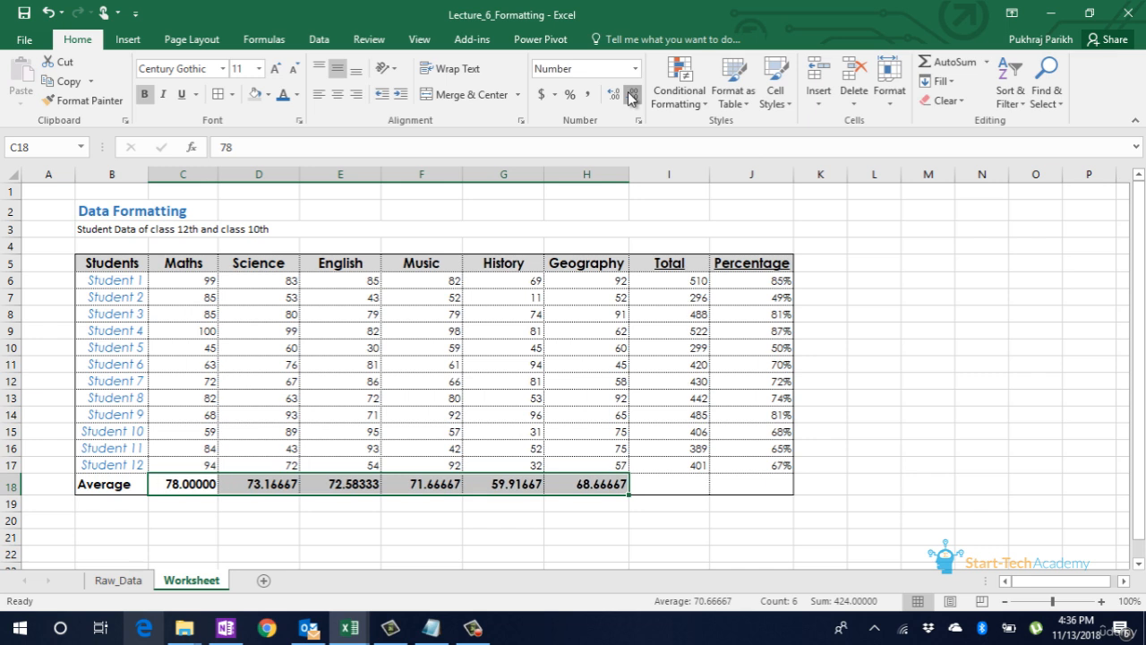
click(632, 97)
click(632, 96)
click(632, 97)
click(632, 97)
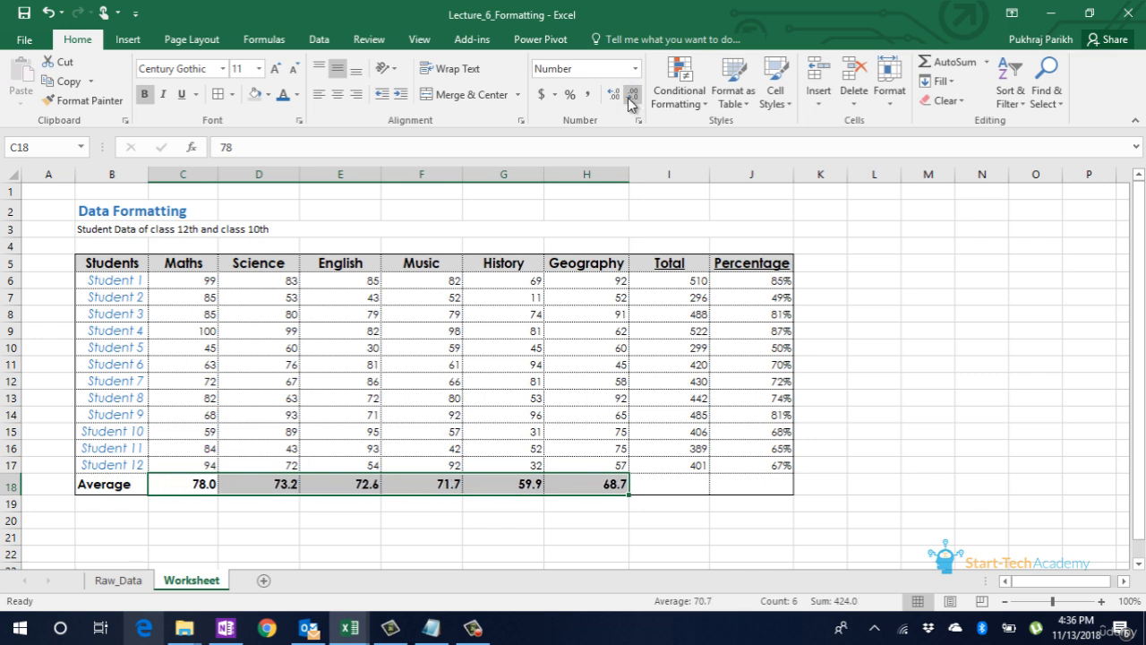
click(421, 519)
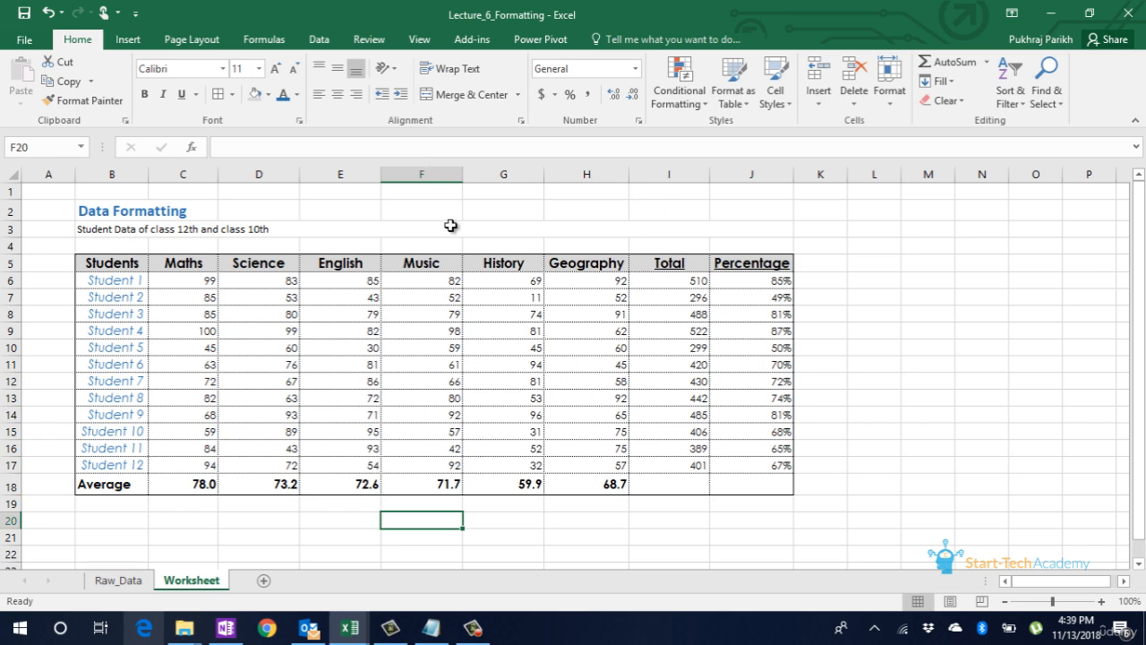
Add a conditional formatting rule to the subject marks in C6:H17 that shows values less than 35 in Light Red Fill with Dark Red Text
click(178, 279)
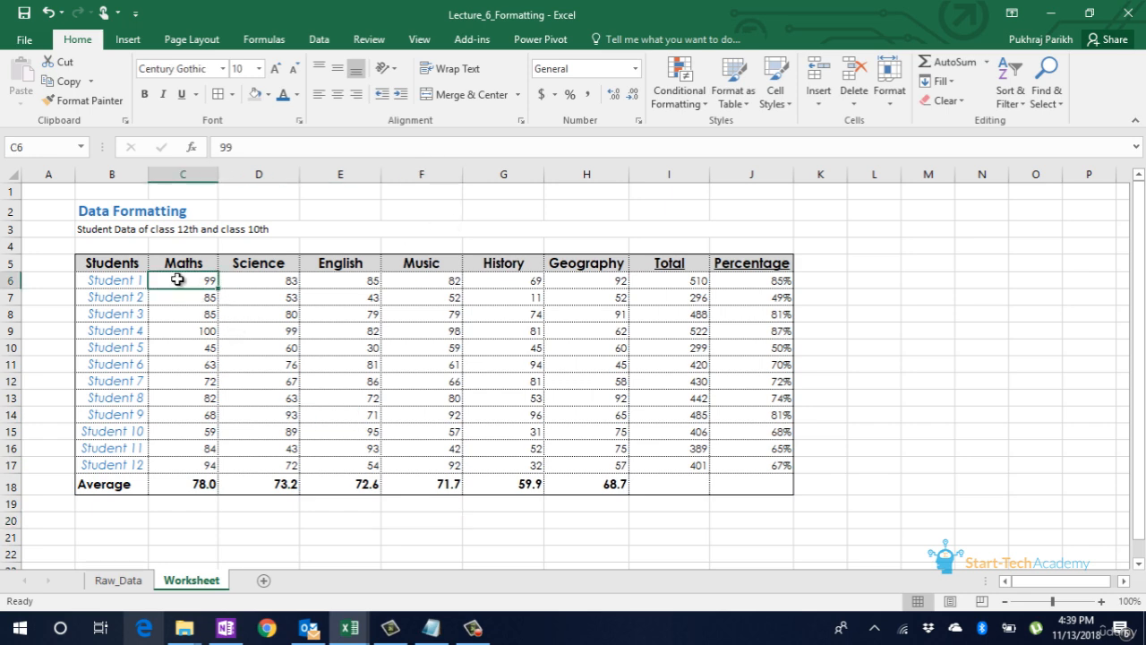
key(shift+Right)
key(shift+Right)
key(shift+Right)
key(shift+Right)
key(shift+Right)
key(shift+Right)
key(shift+Left)
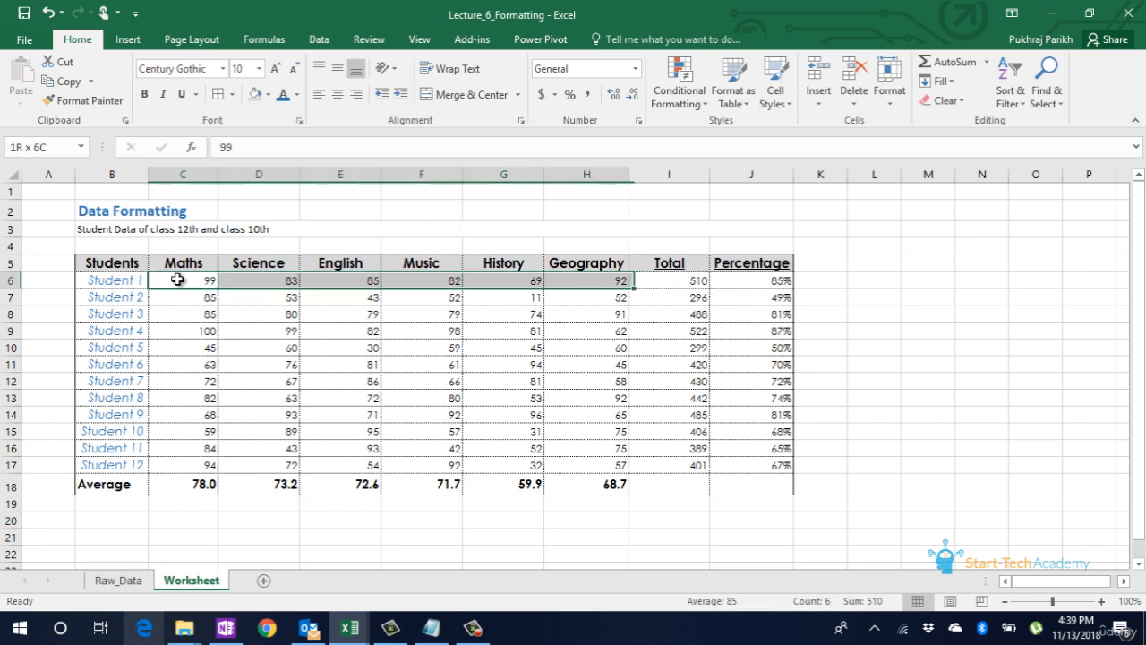
scroll(178, 279, down, 1)
key(shift+Down)
key(shift+Down)
key(shift+Down)
key(shift+Down)
key(shift+Down)
key(shift+Down)
key(shift+Down)
key(shift+Down)
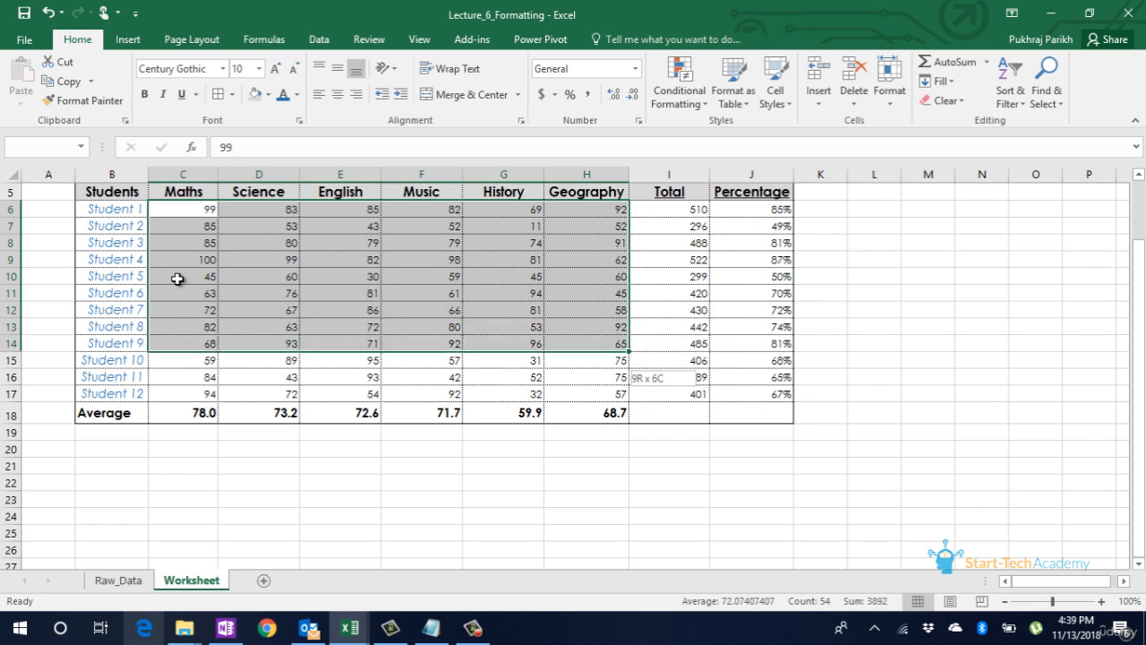
key(shift+Down)
key(shift+Down)
key(shift+Down)
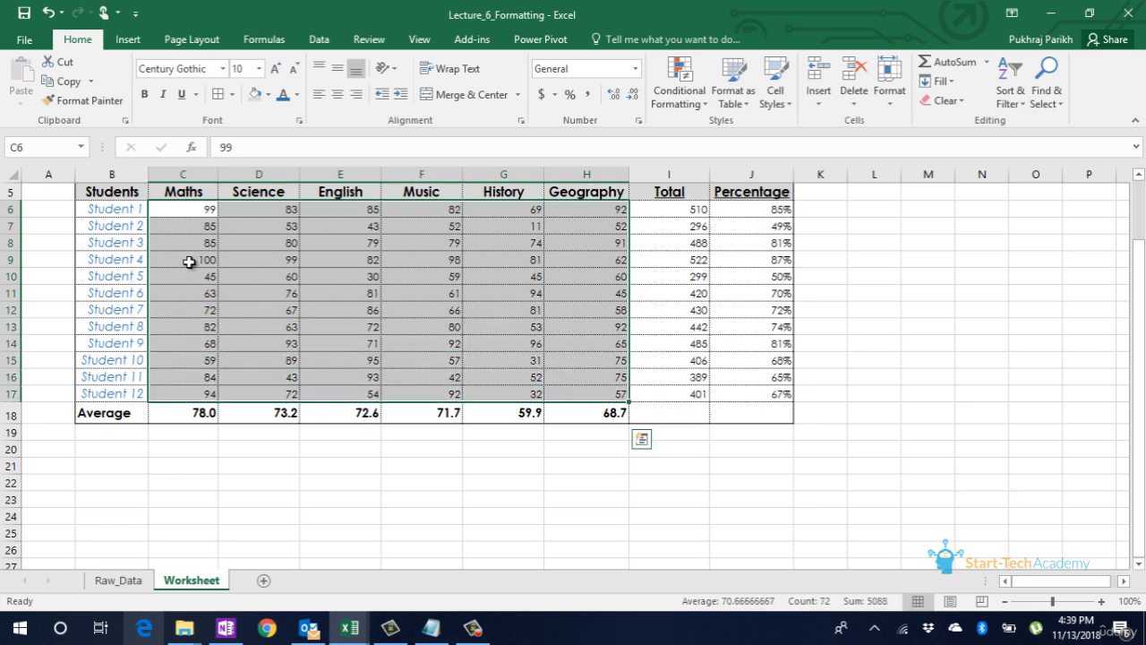
click(681, 106)
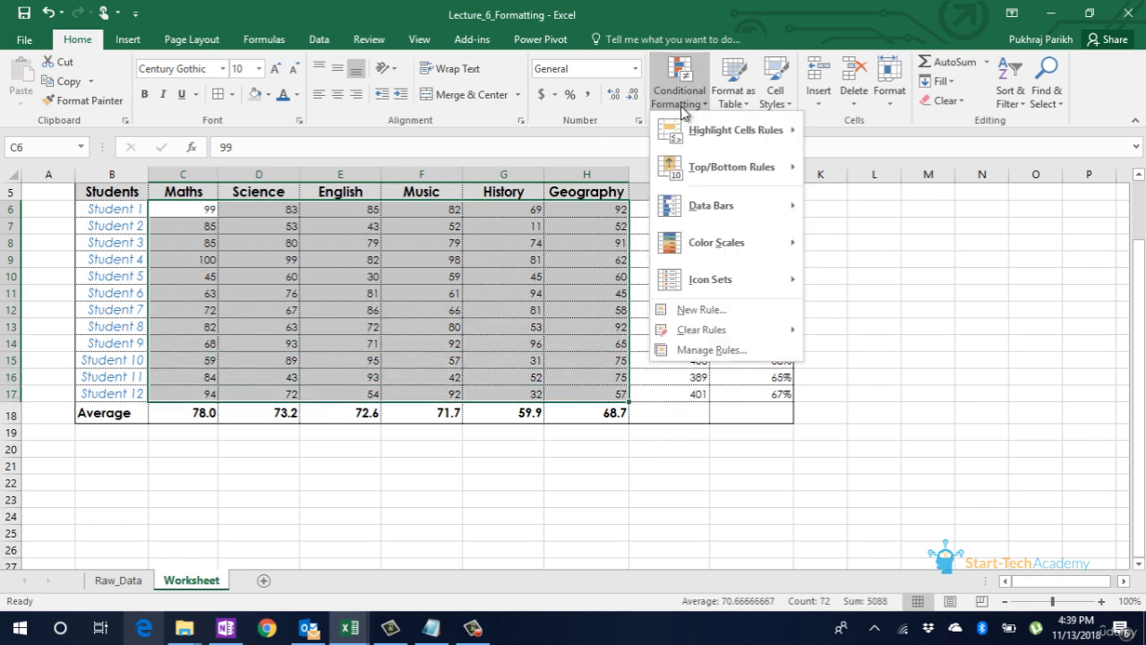
mouse_move(761, 145)
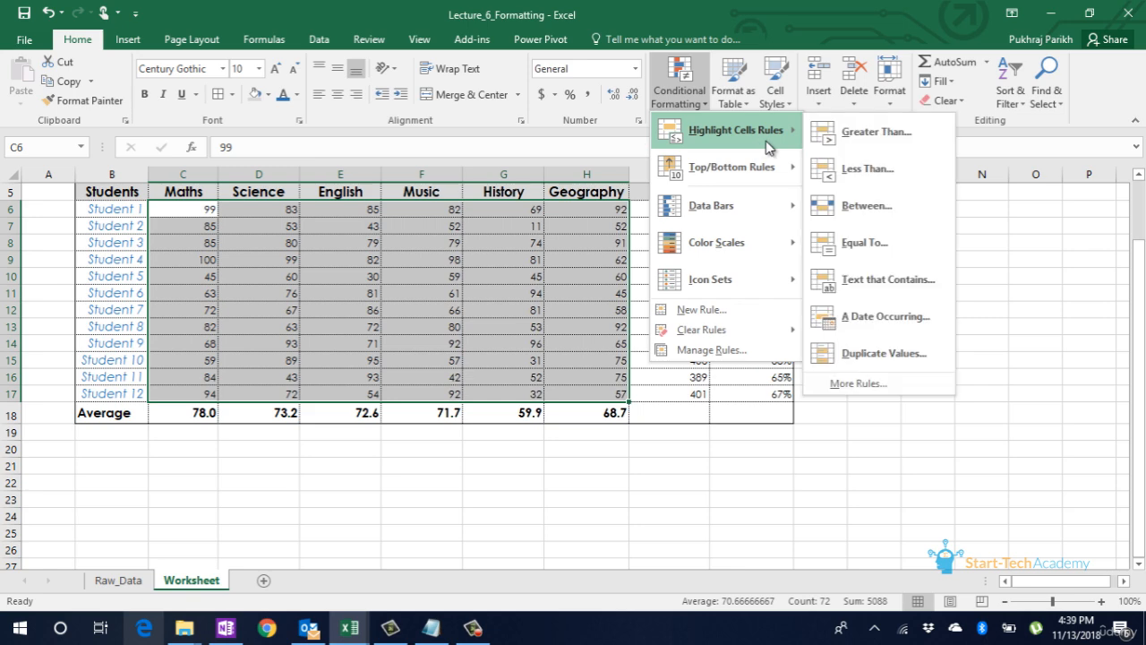
click(867, 170)
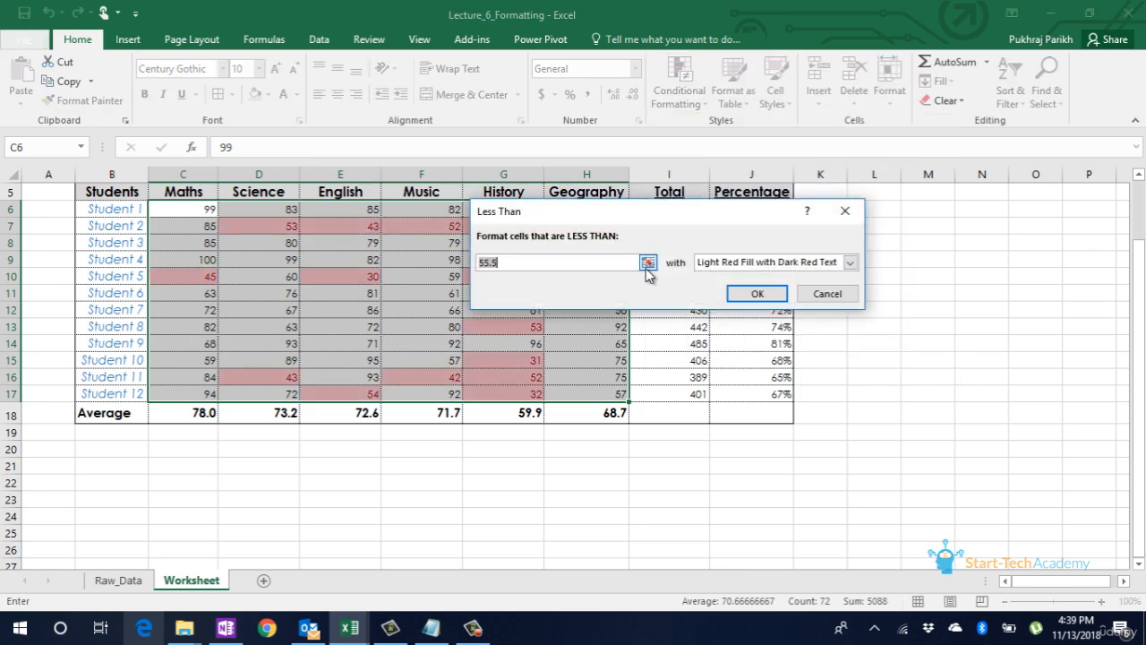
text(35)
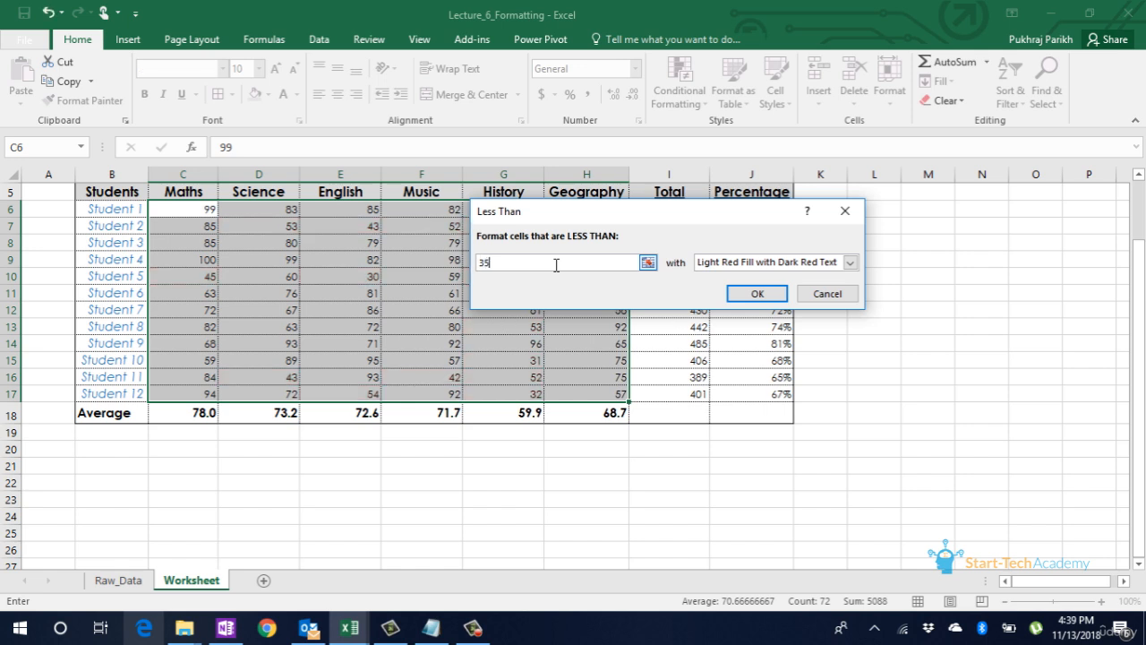
click(850, 263)
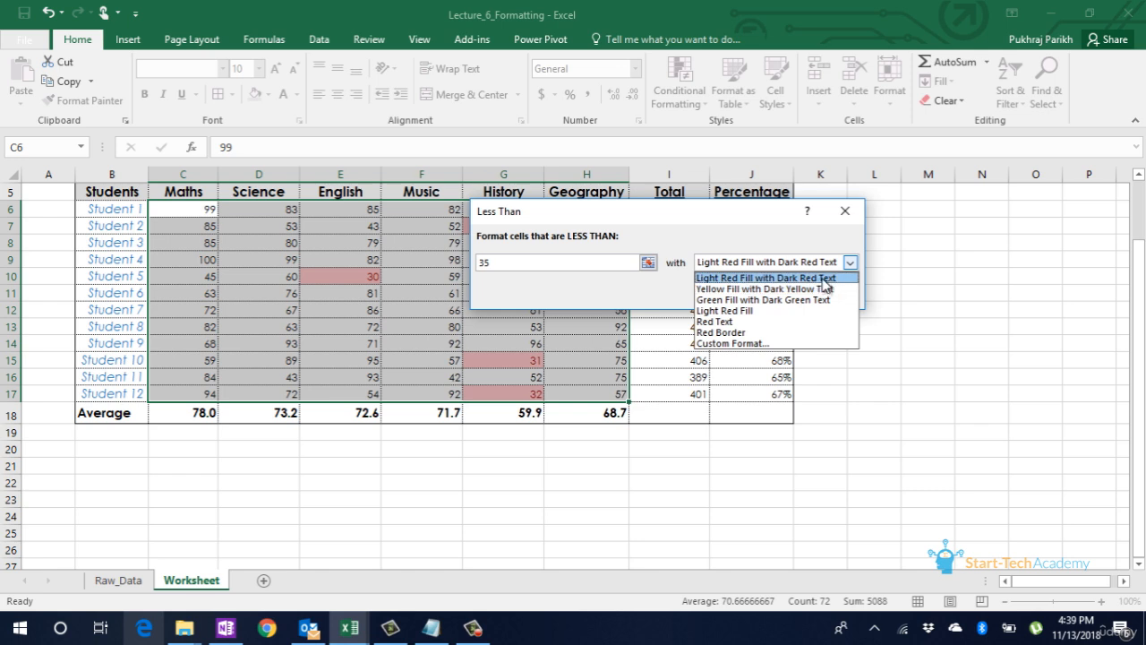
click(825, 282)
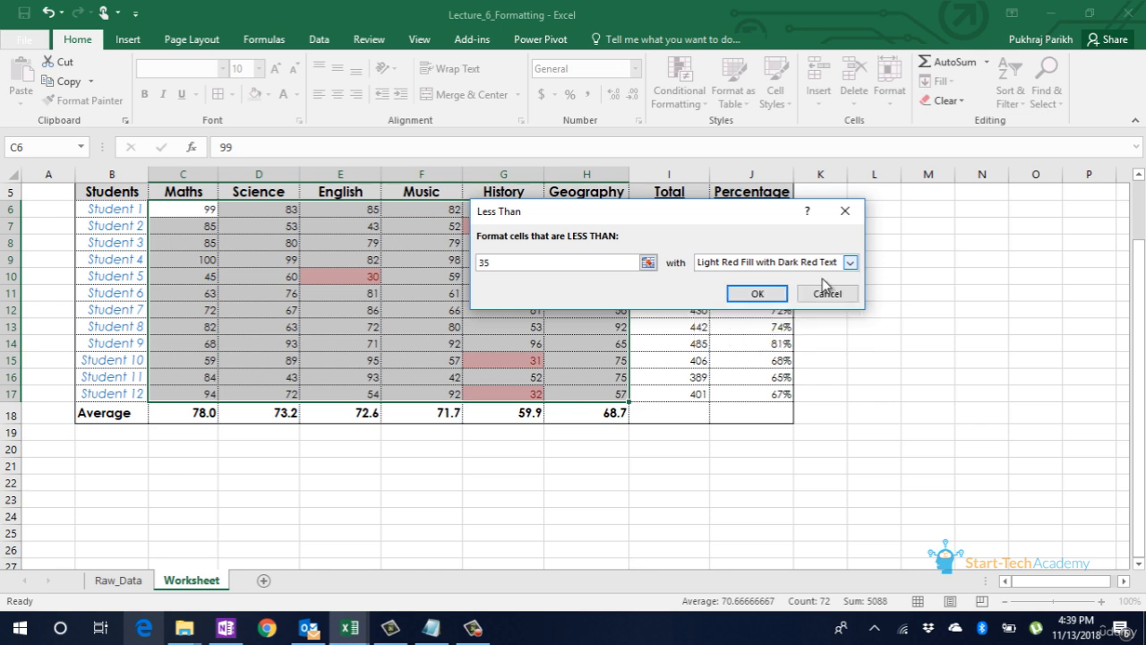
click(769, 293)
click(551, 308)
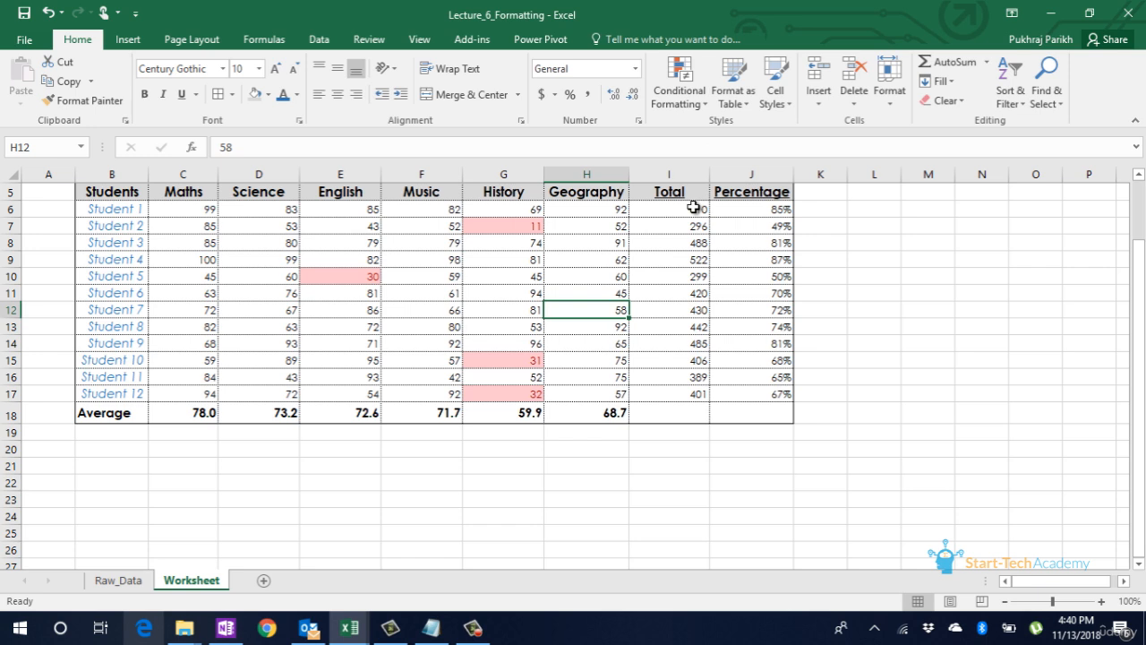
Highlight the top 15% of the Total values in I6:I17 using Green Fill with Dark Green Text
drag(693, 207, 696, 394)
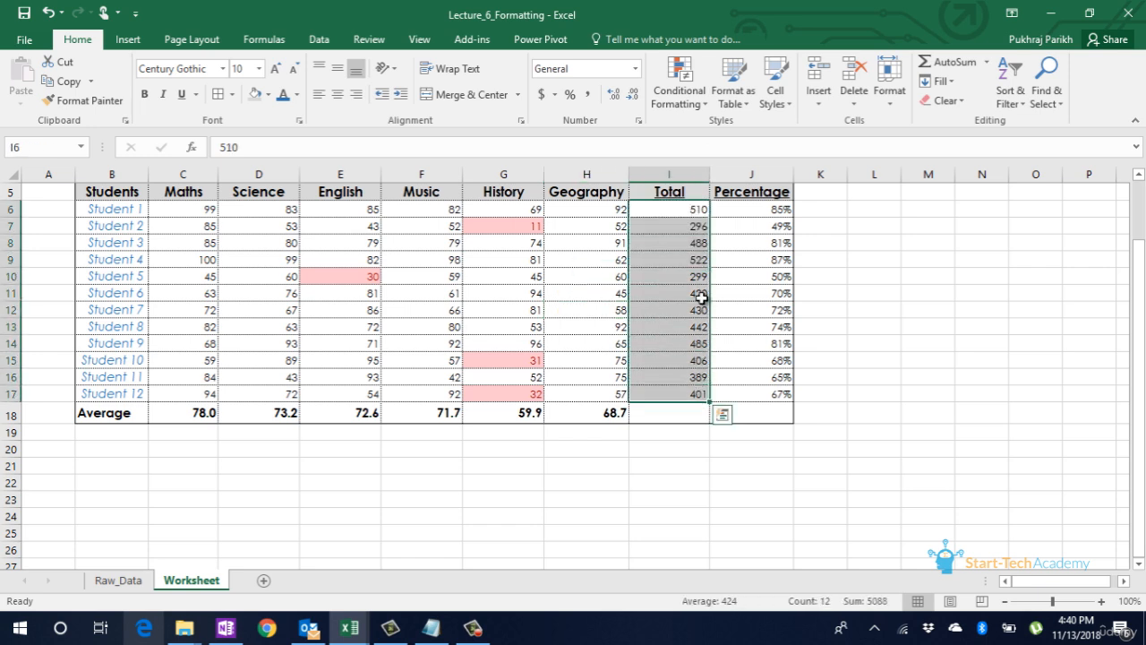
click(701, 106)
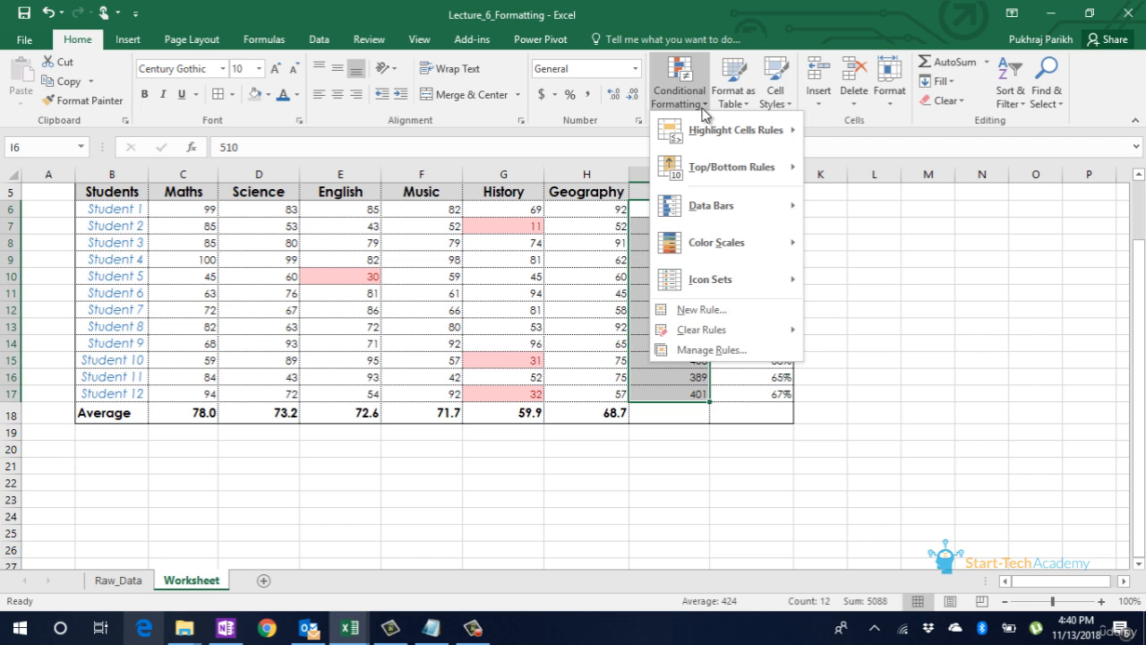
mouse_move(720, 135)
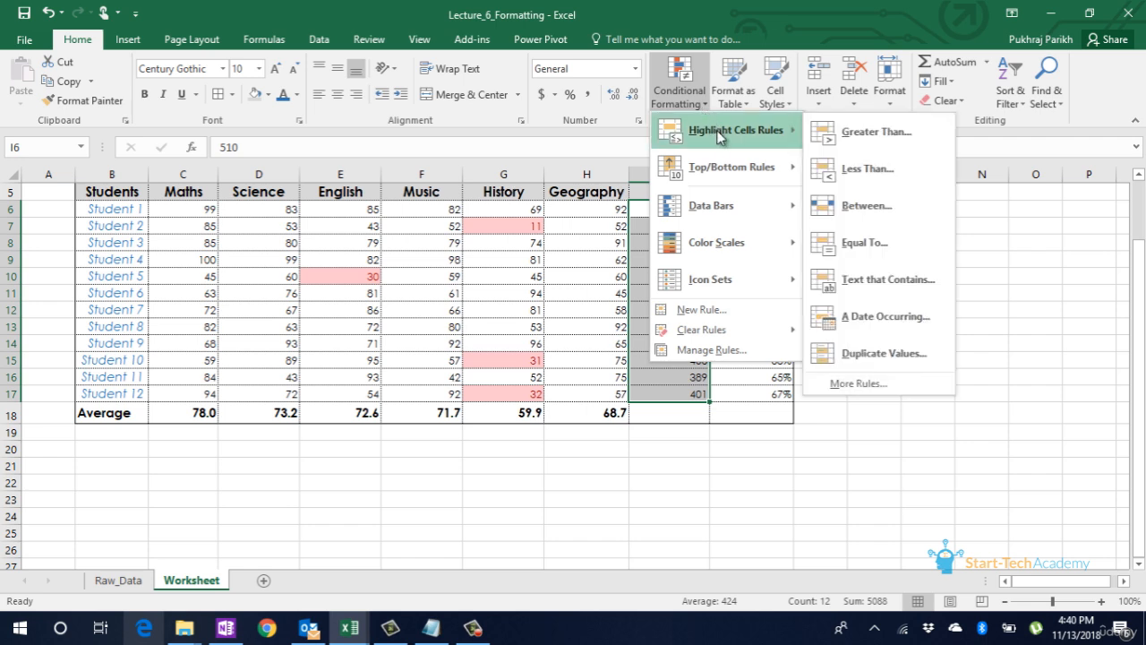
mouse_move(719, 194)
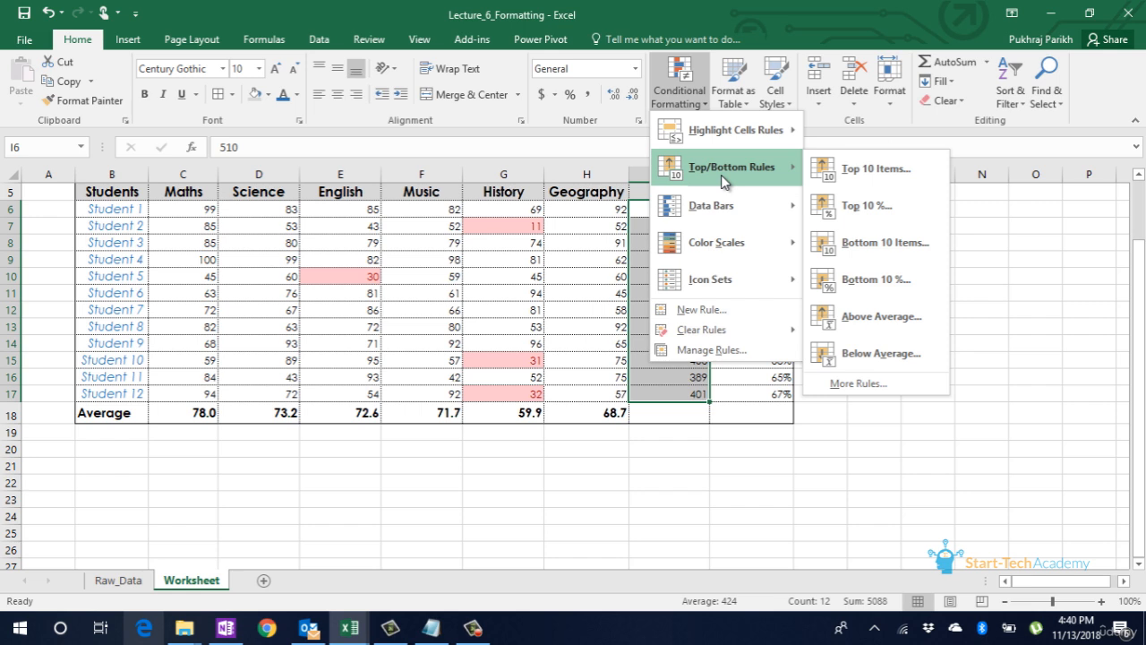
click(874, 205)
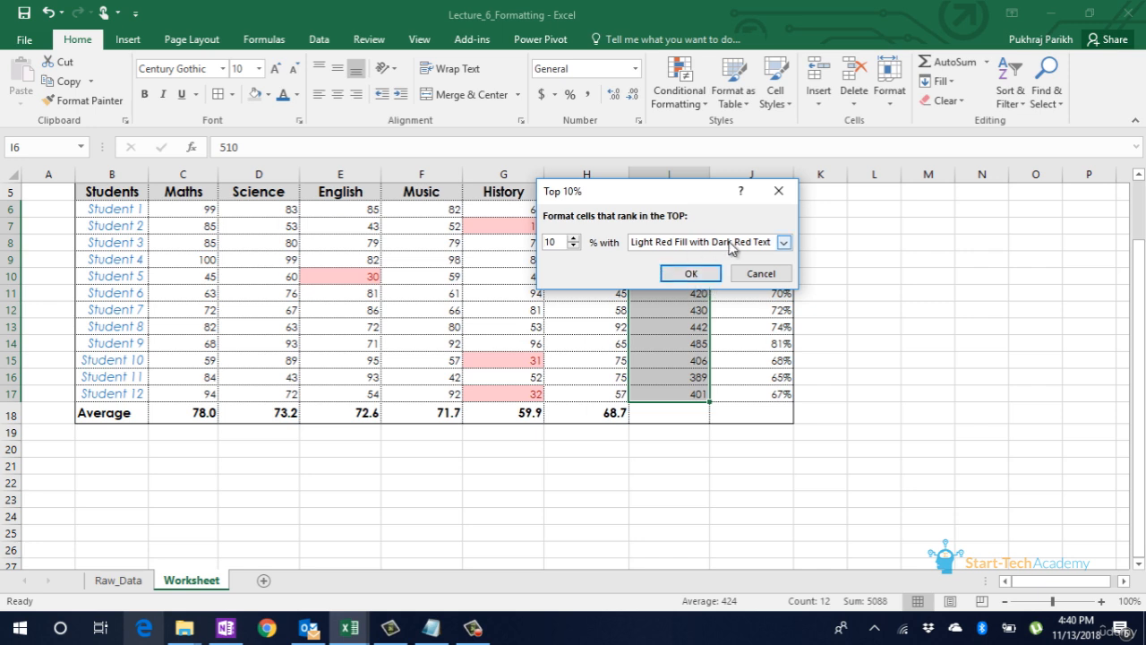
click(784, 242)
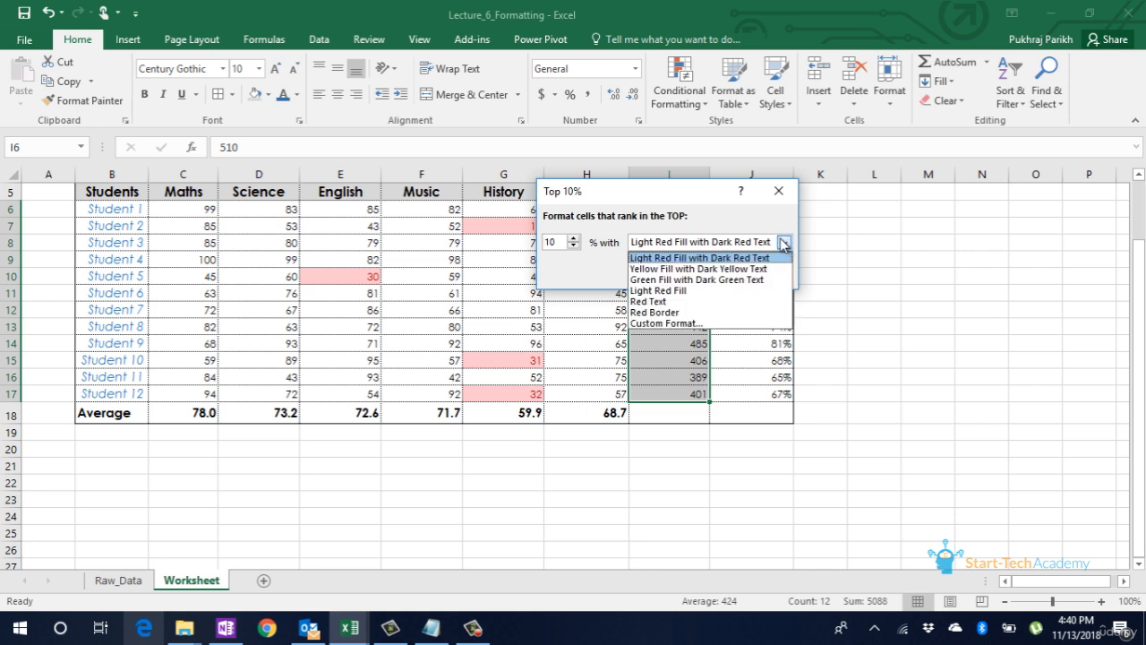
click(748, 281)
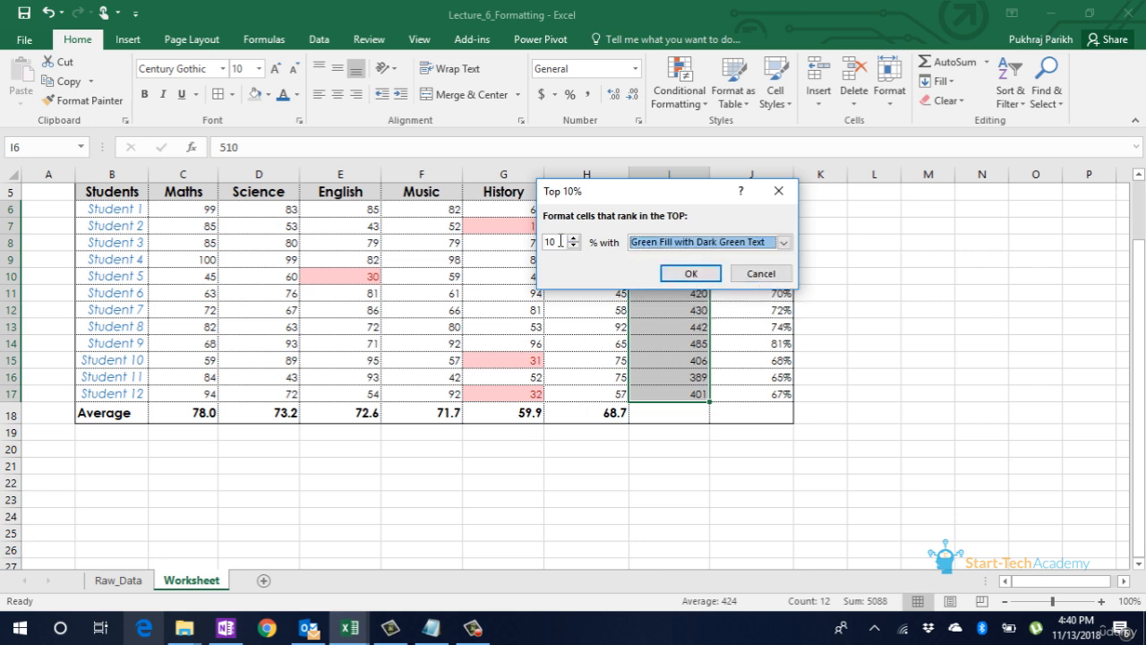
click(566, 241)
key(BackSpace)
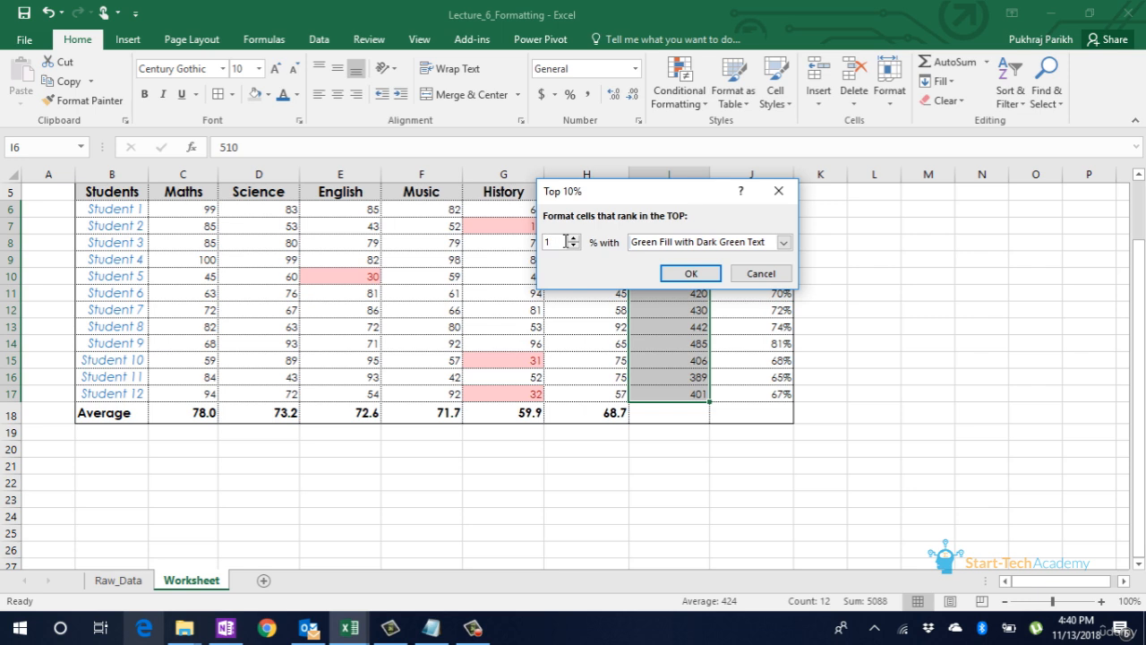
text(5)
click(690, 274)
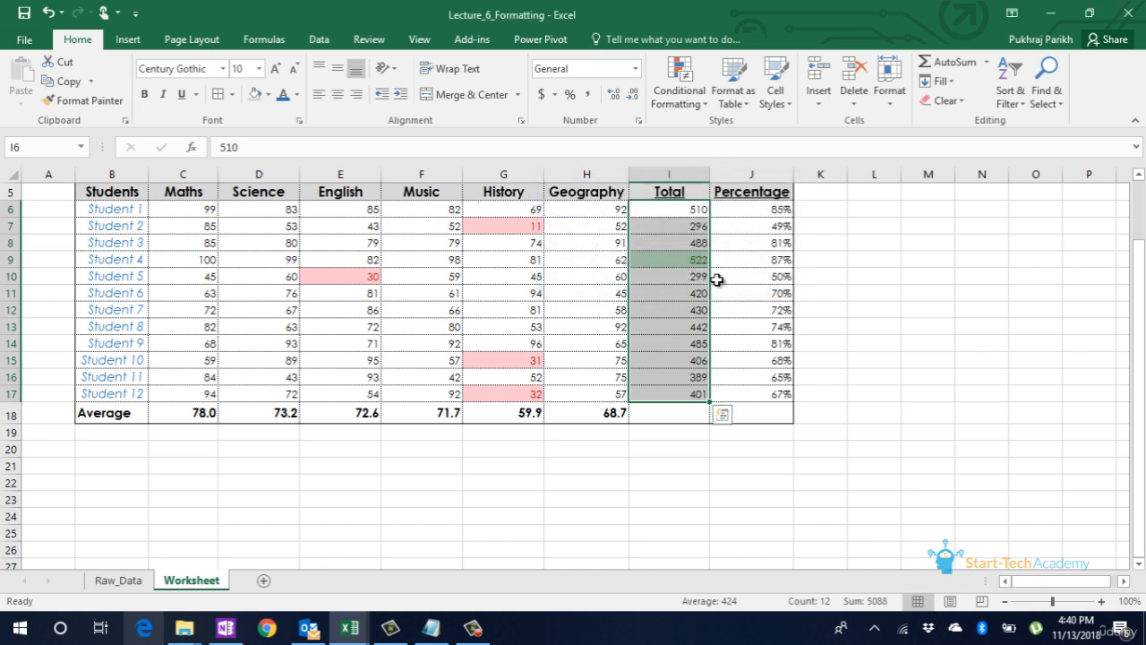
click(702, 277)
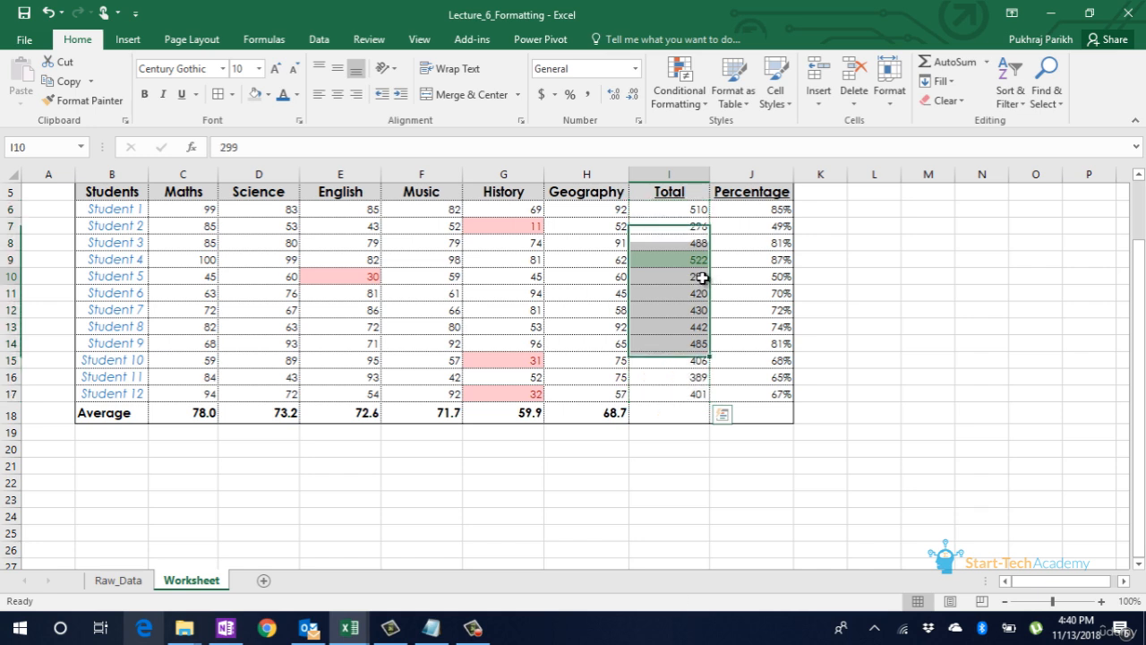
click(706, 259)
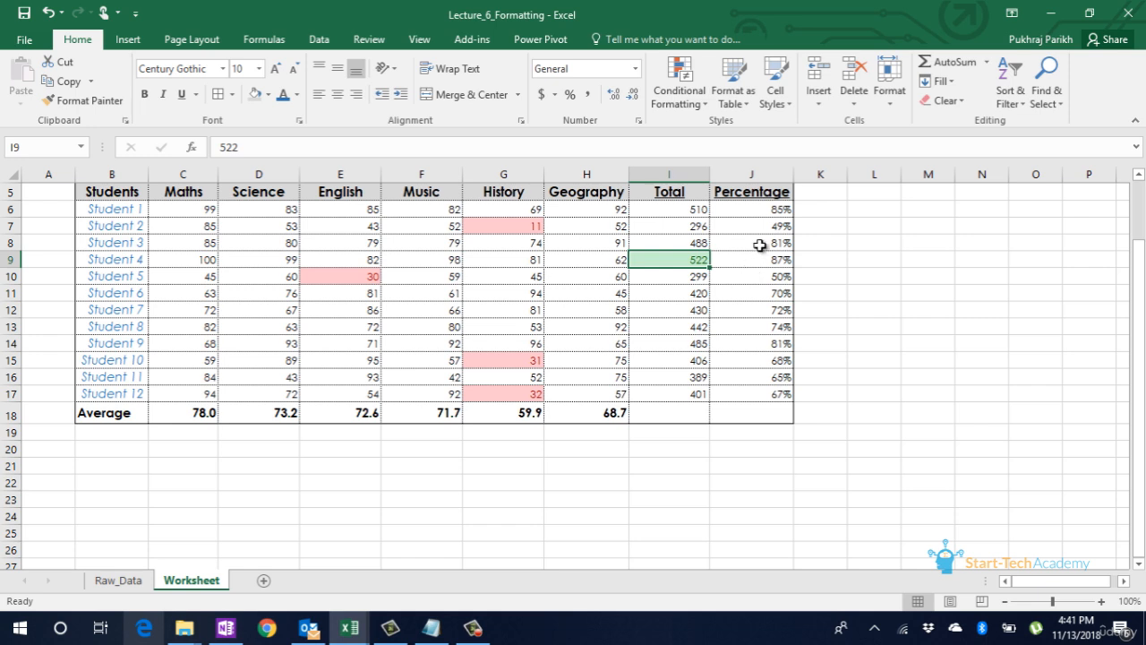
drag(751, 212, 750, 383)
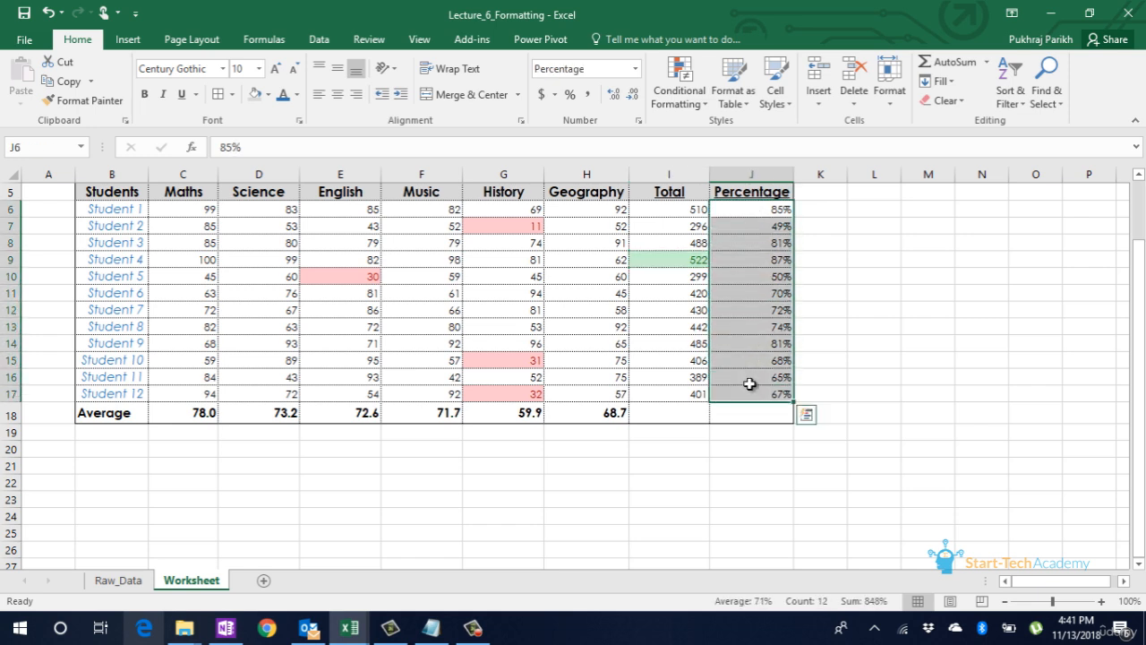
click(681, 104)
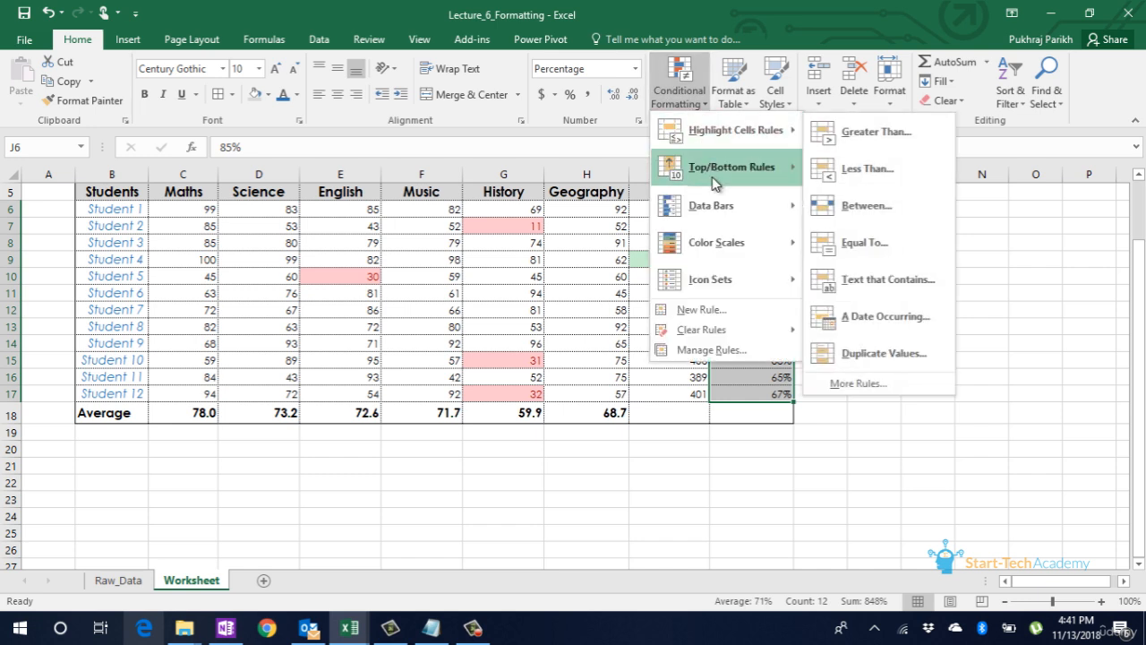
mouse_move(725, 219)
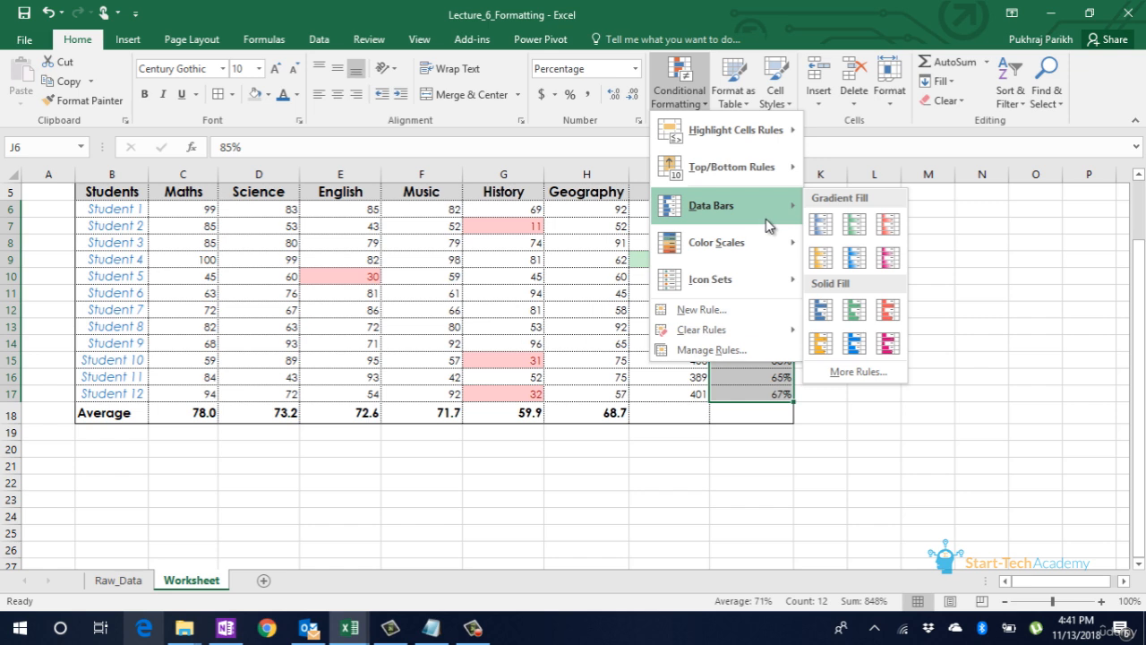
mouse_move(782, 237)
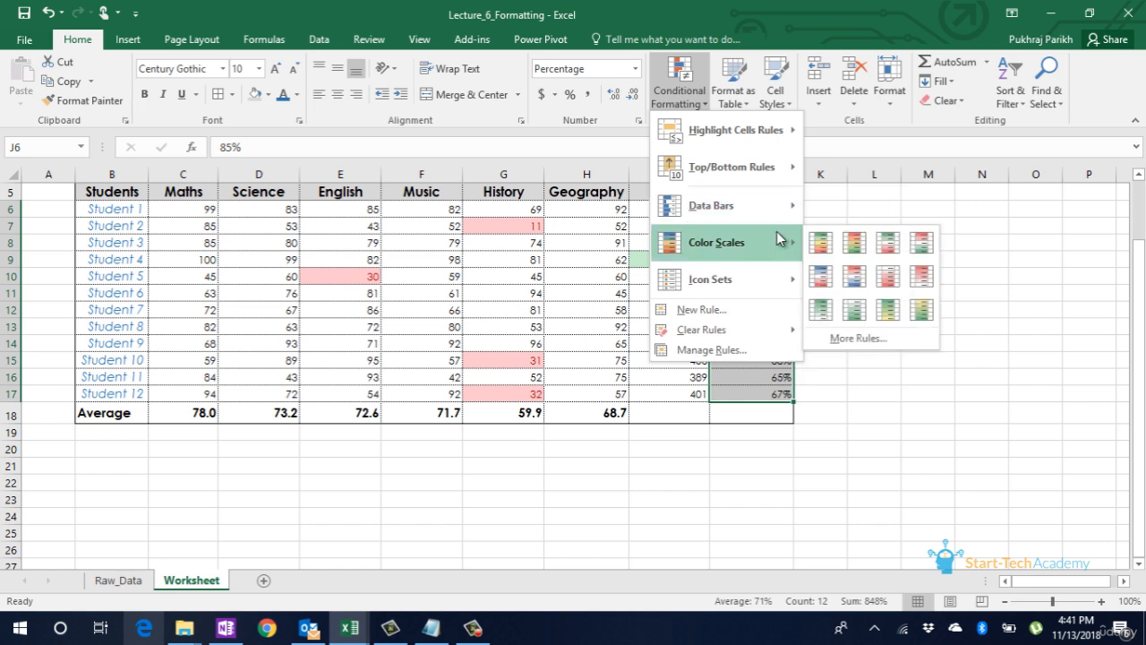
click(622, 299)
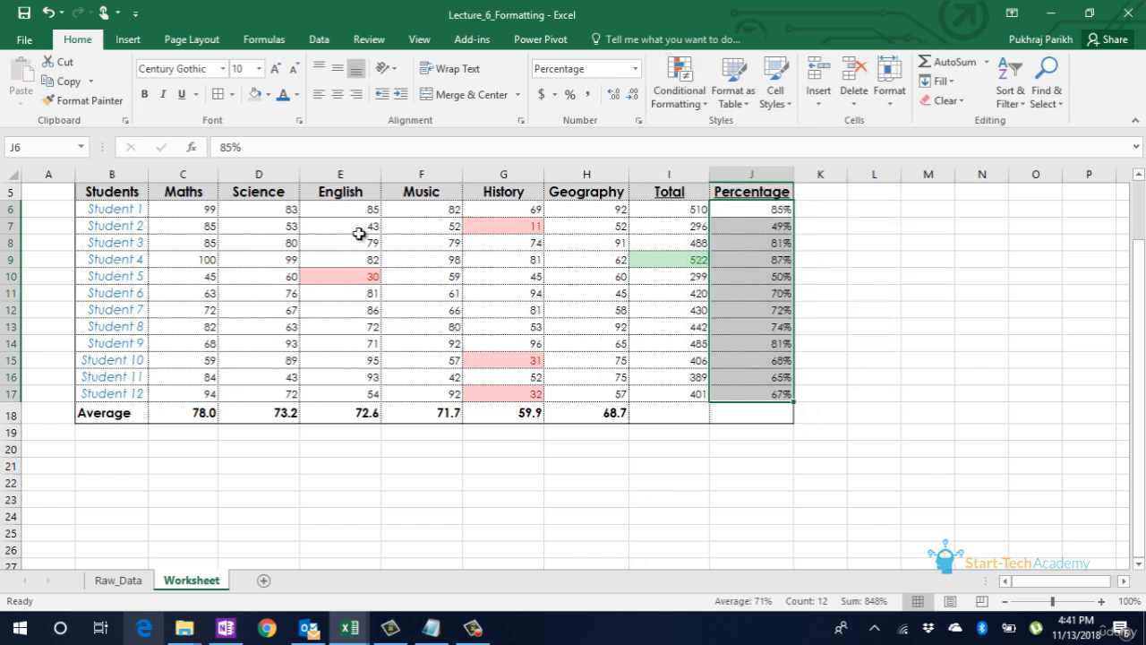
Apply blue gradient-fill data bars to the Maths marks in C6:C17
click(205, 215)
drag(206, 215, 213, 399)
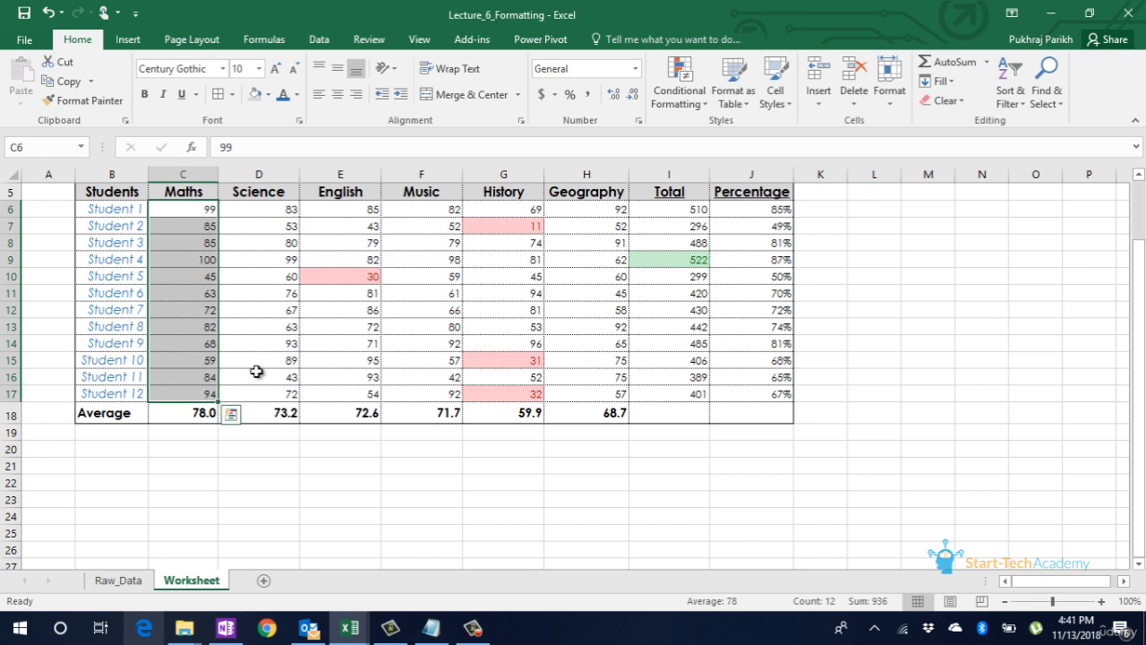
click(691, 104)
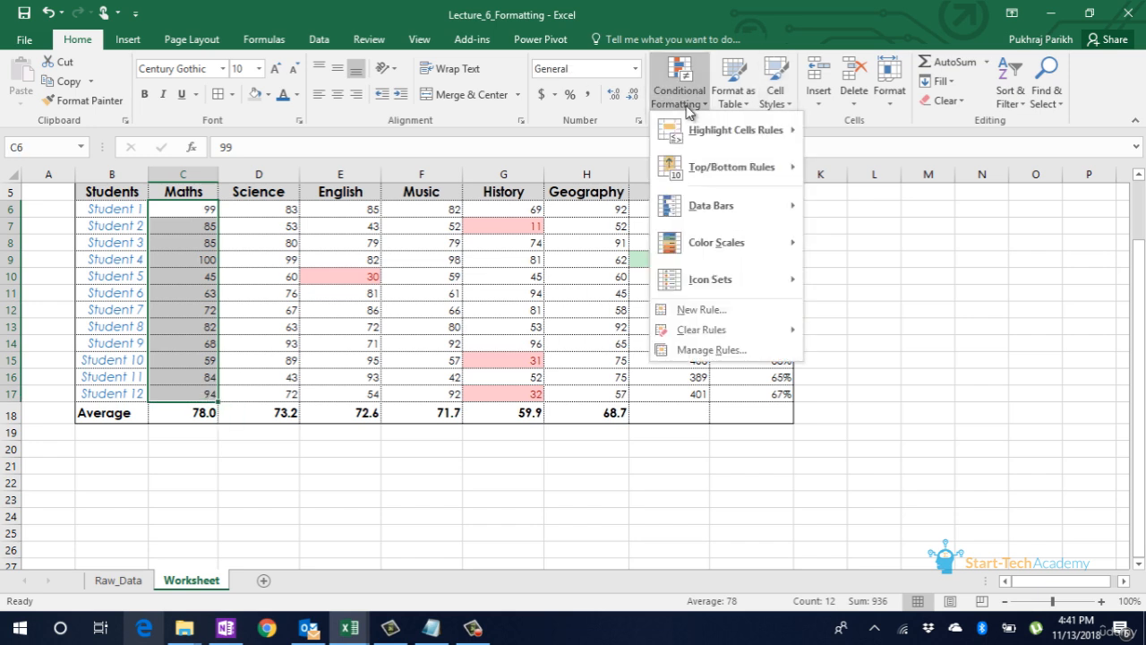
mouse_move(757, 203)
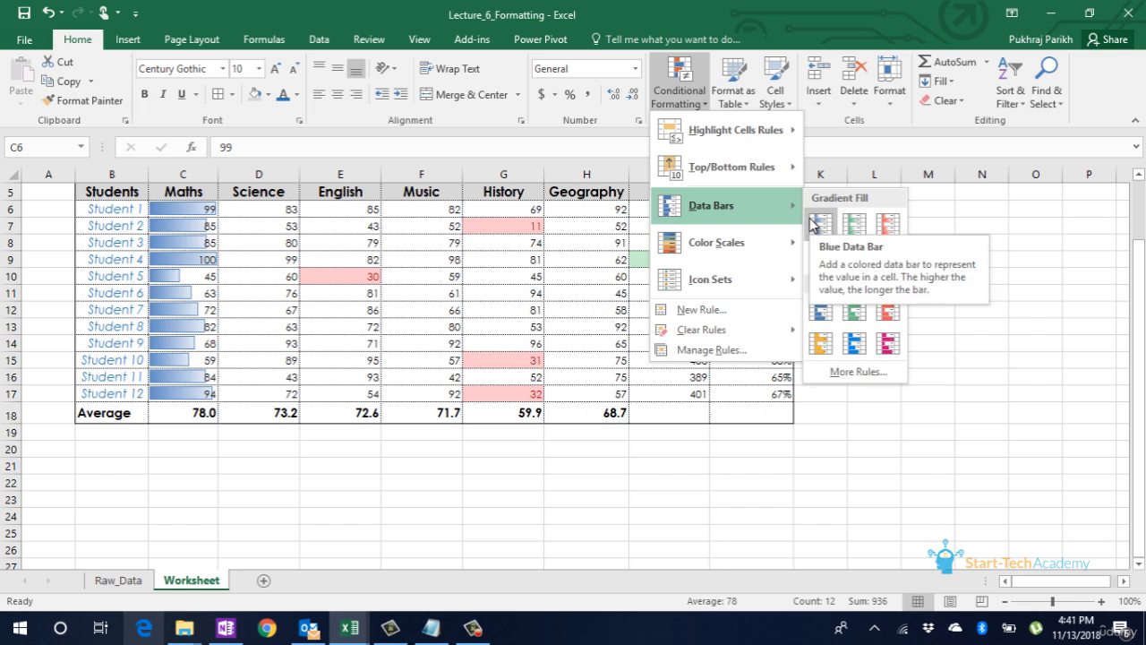
click(813, 224)
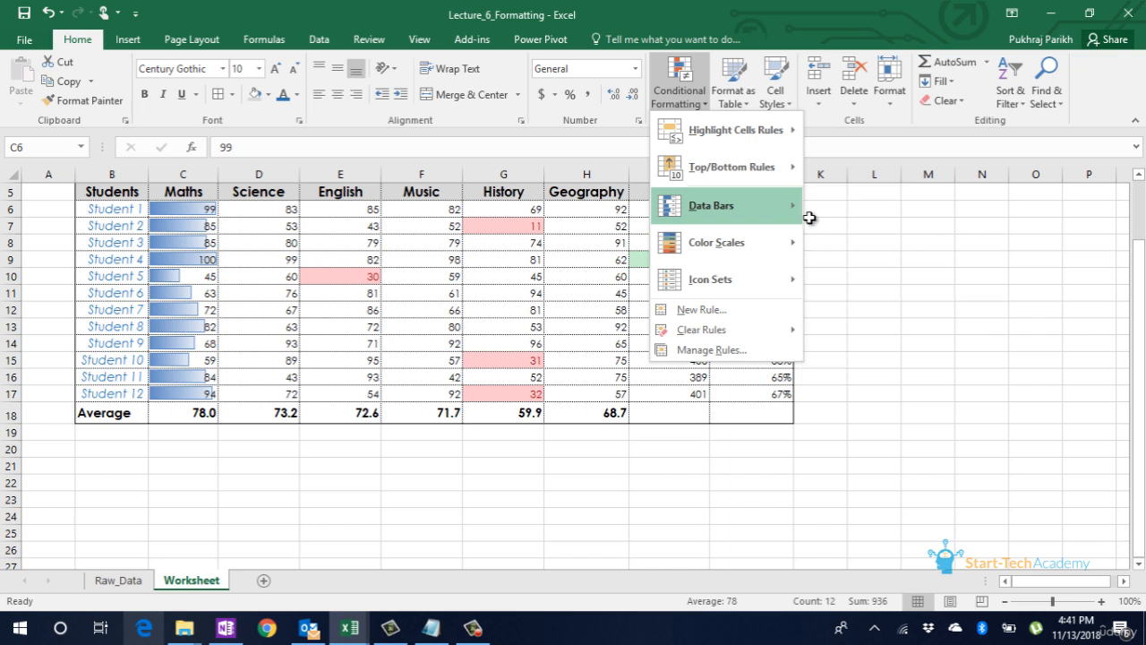
click(568, 339)
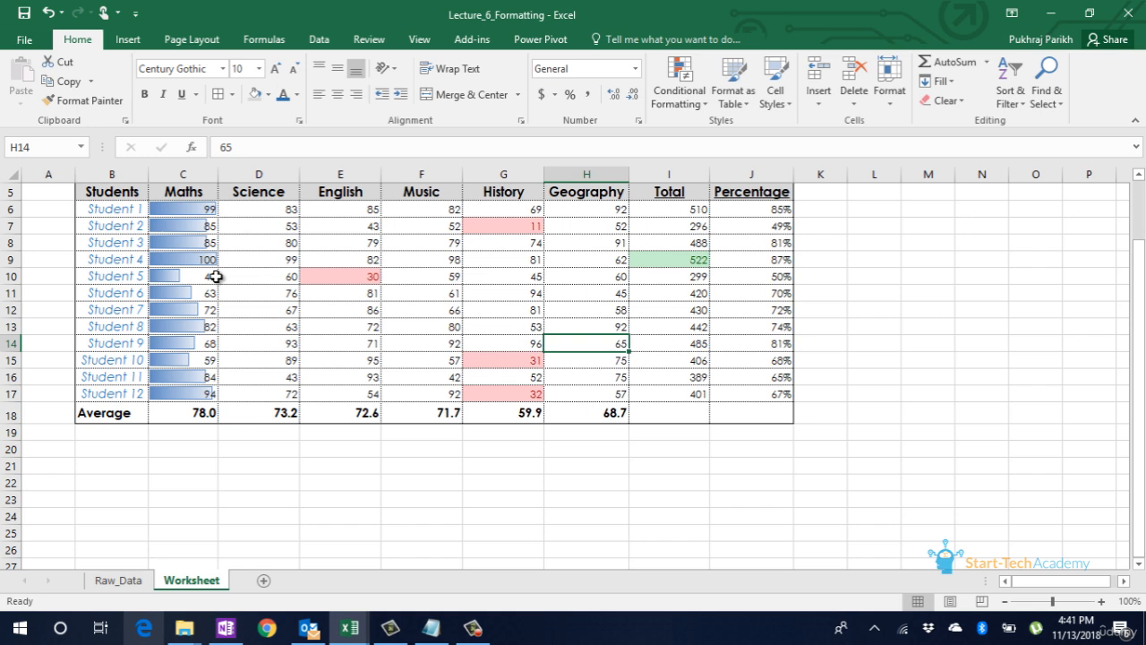
click(214, 277)
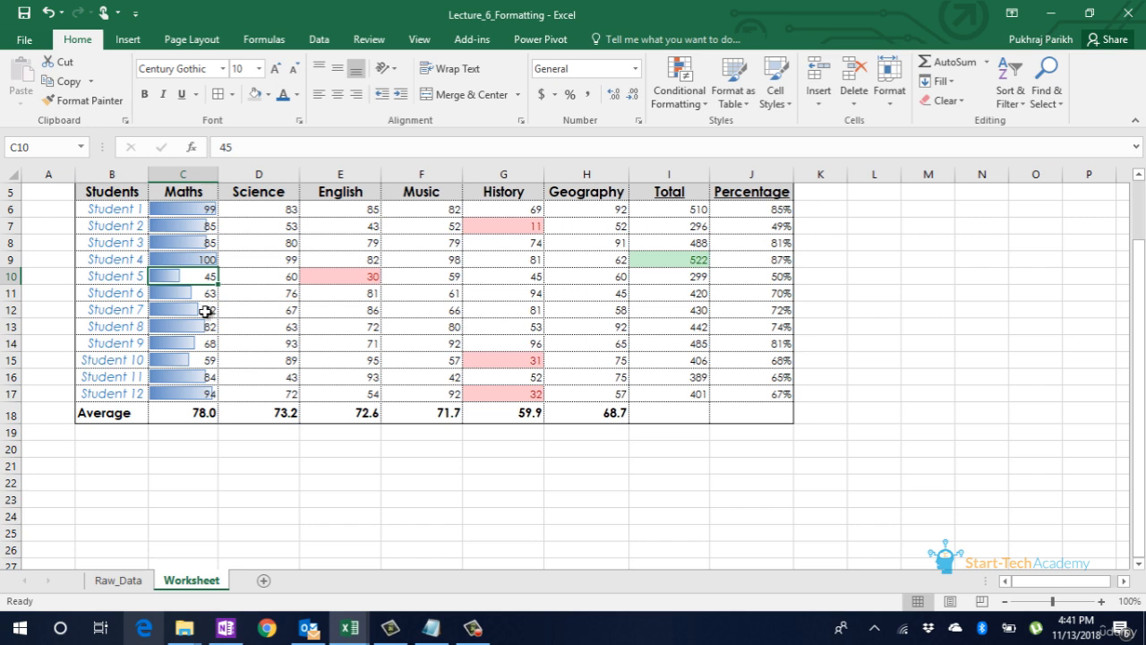
Apply the Green - Yellow - Red Color Scale to the Science marks in D6:D17
drag(270, 213, 269, 392)
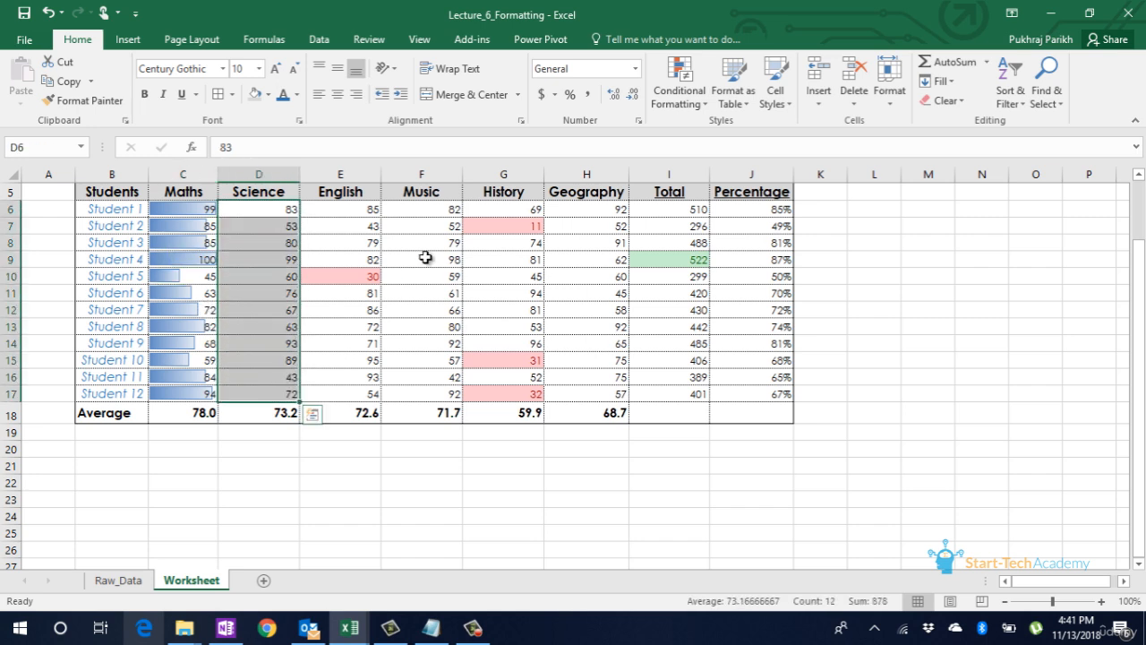
click(687, 105)
mouse_move(723, 203)
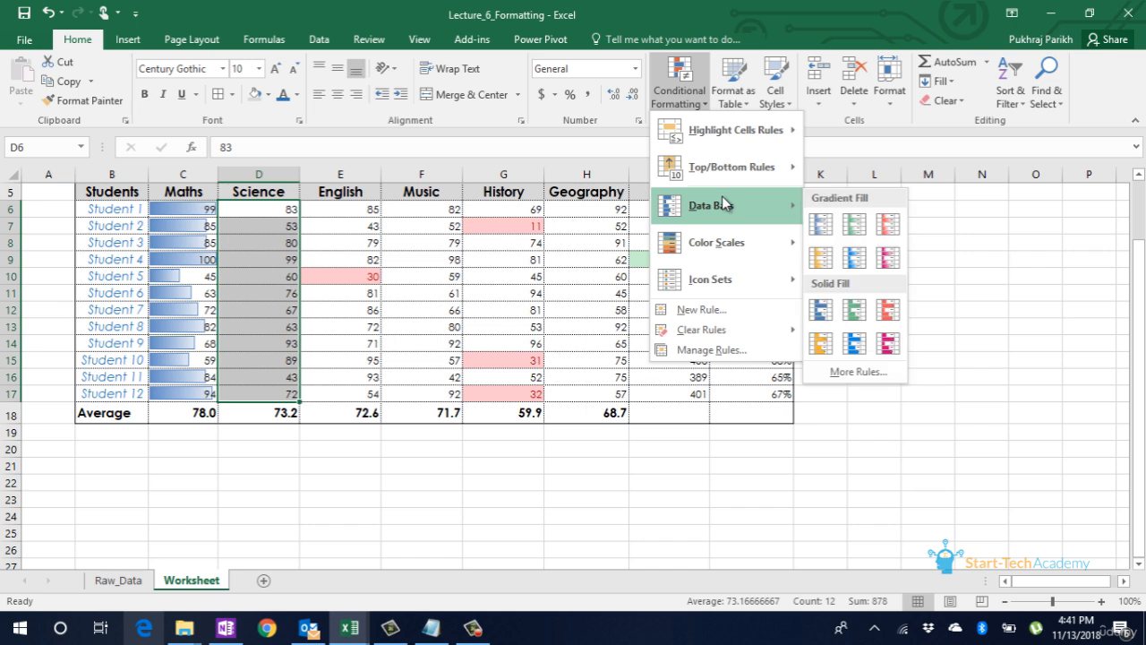
mouse_move(730, 240)
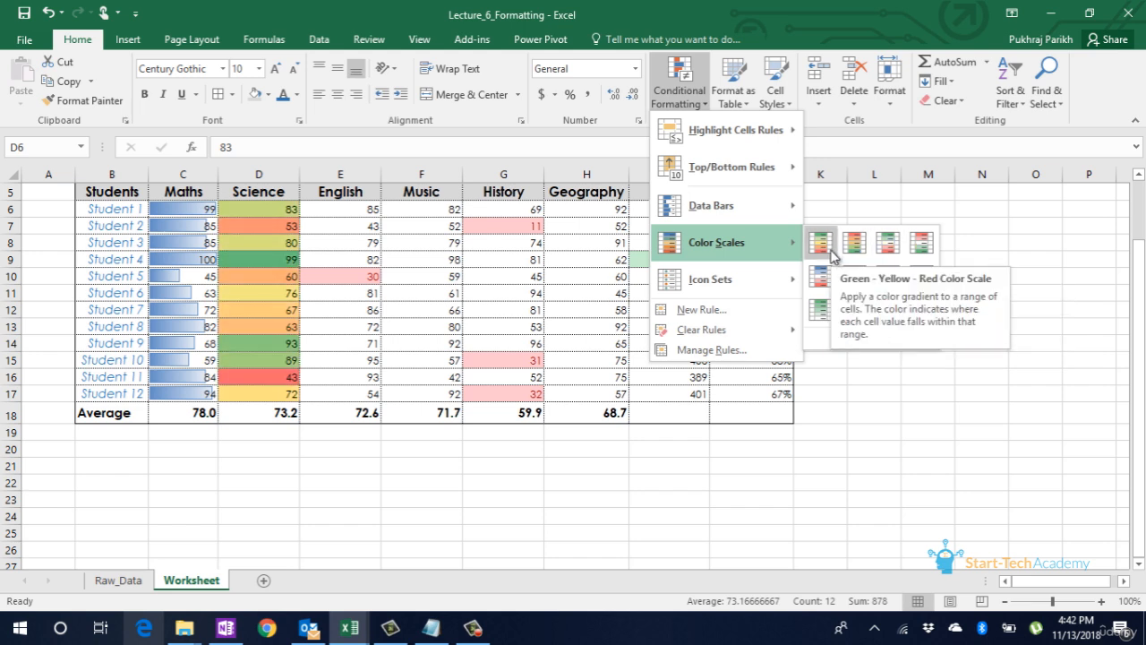
click(831, 253)
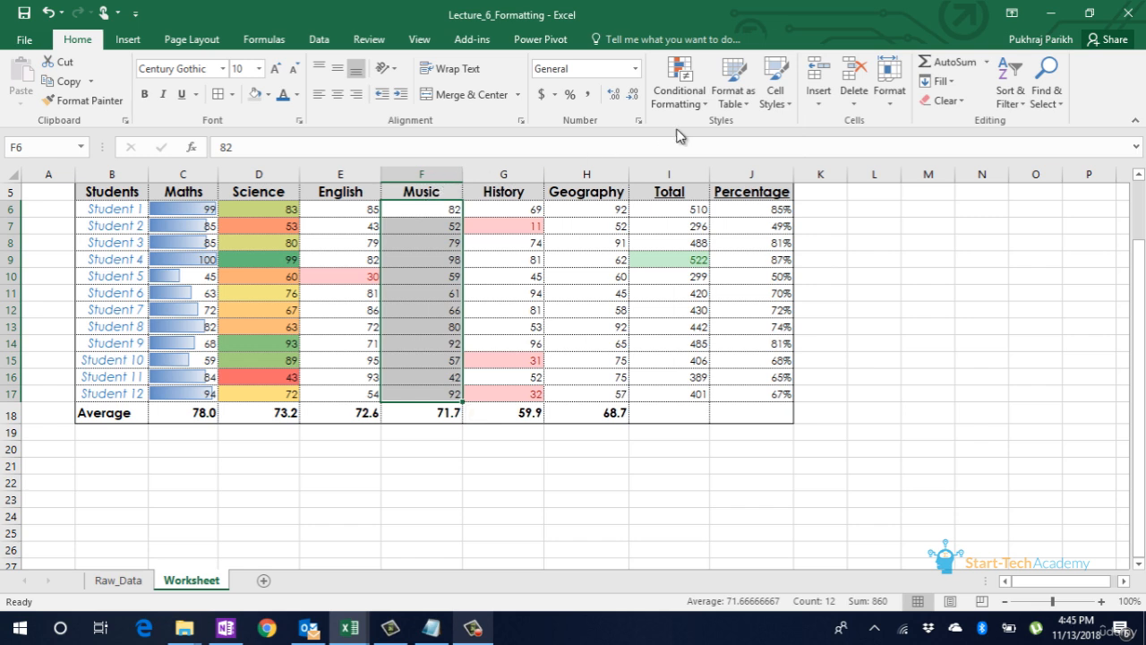
Preview the three-star rating icon set on the Music marks in F6:F17
click(691, 96)
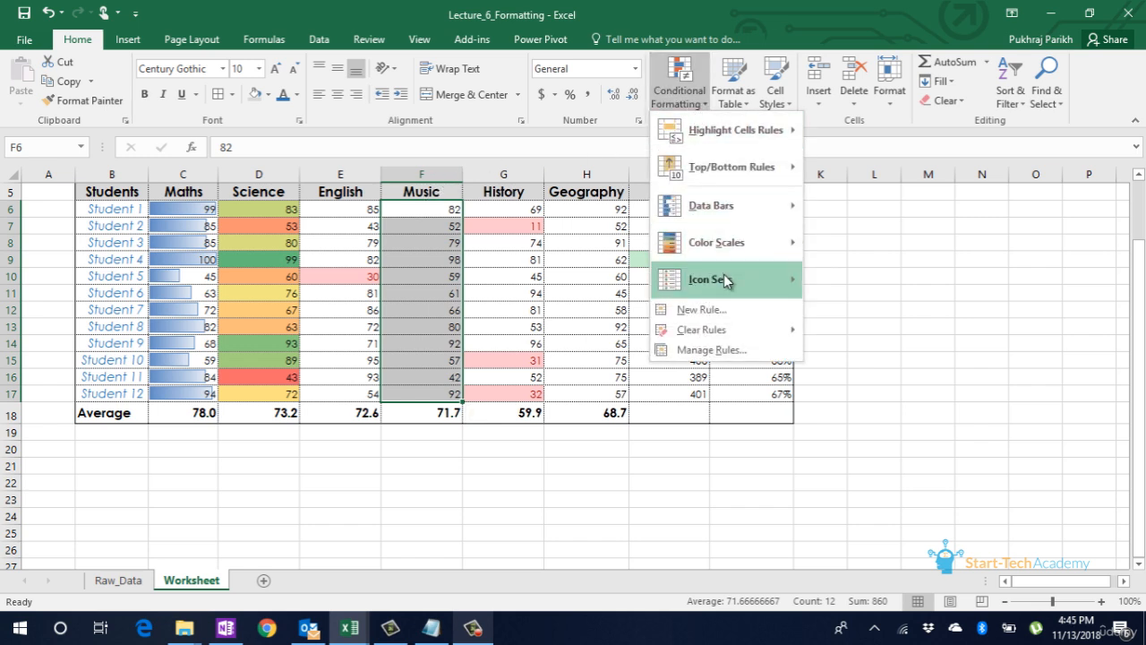
mouse_move(725, 281)
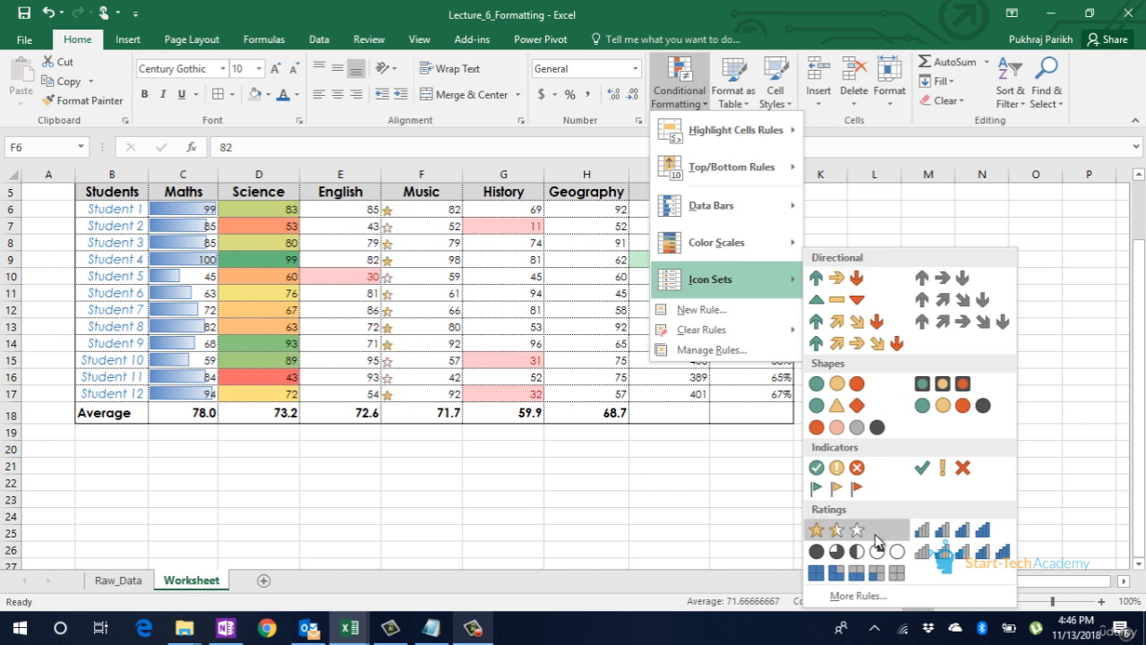
key(Escape)
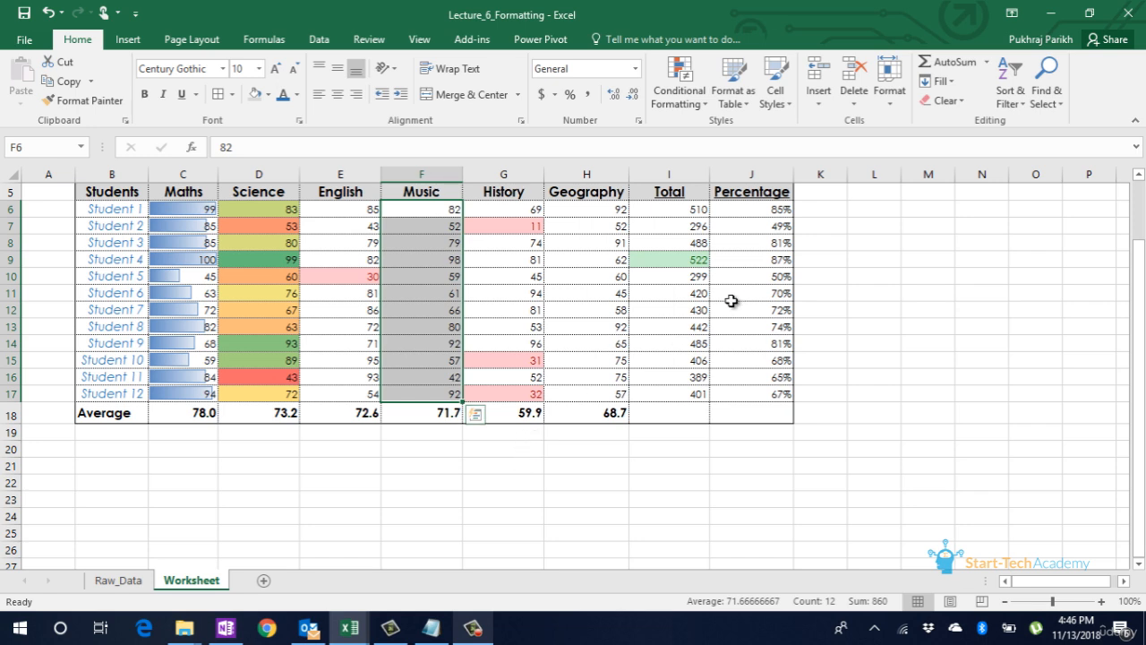
Add a 2-Color Scale rule to the Percentage values in J6:J17, with light green for the lowest value and dark green for the highest
click(776, 212)
drag(777, 252, 775, 392)
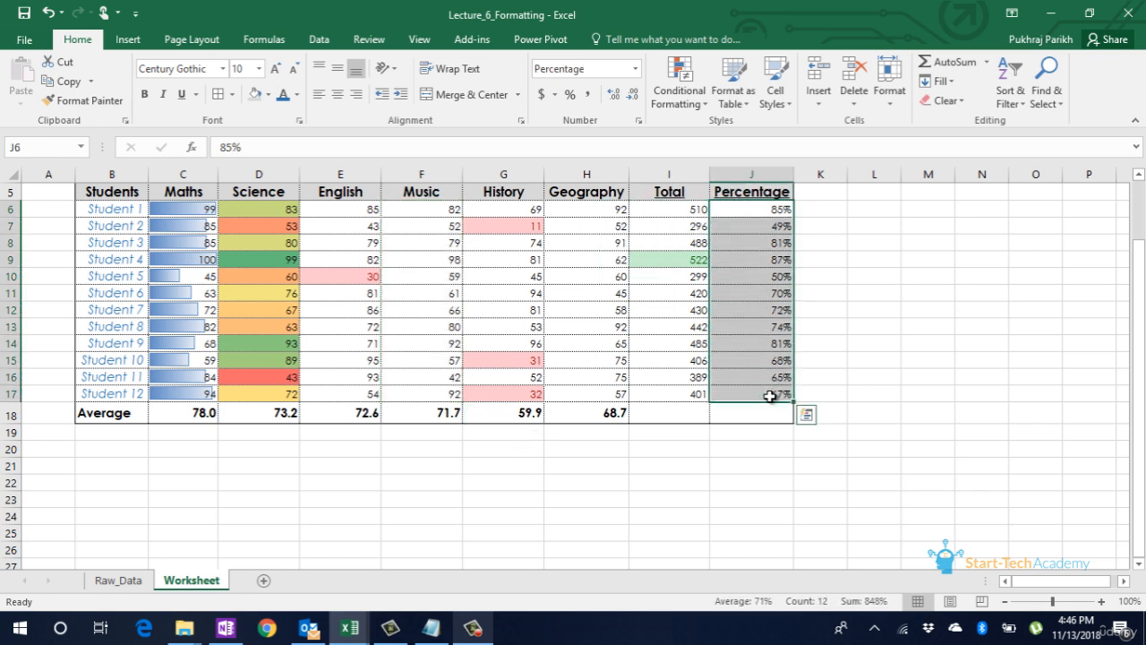
click(700, 101)
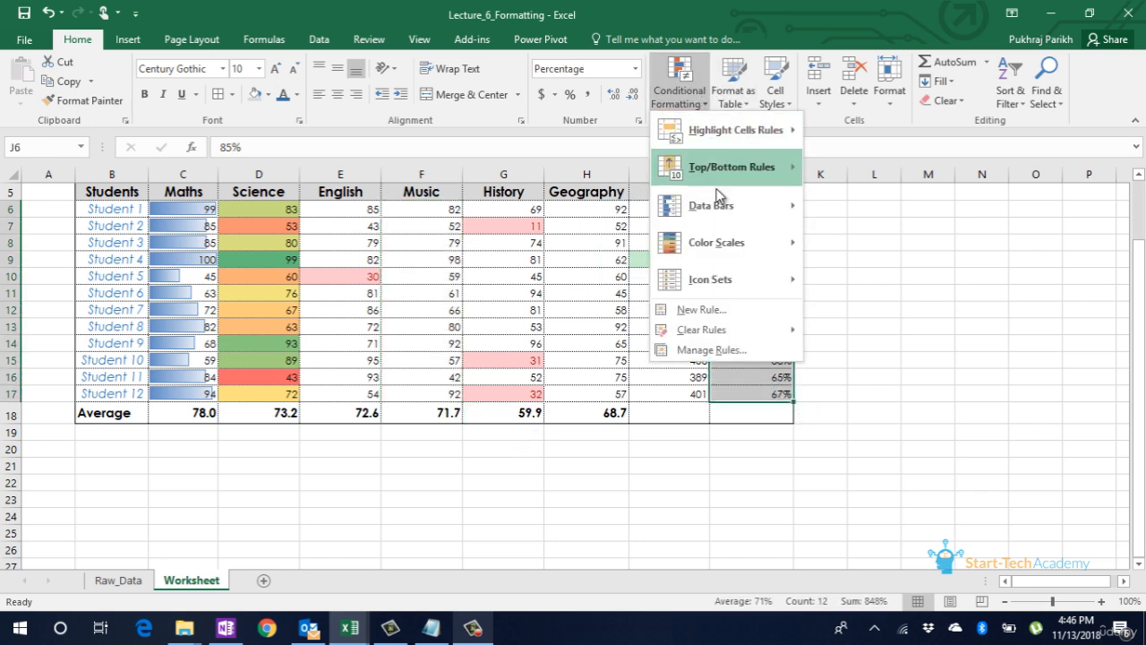
click(741, 311)
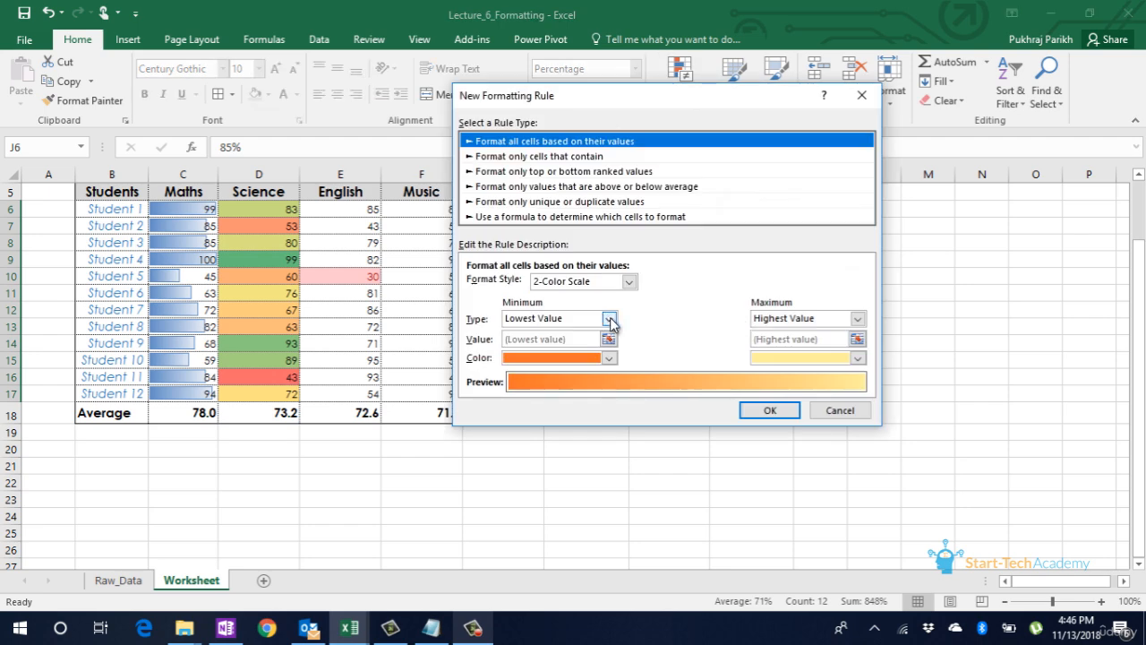
click(609, 320)
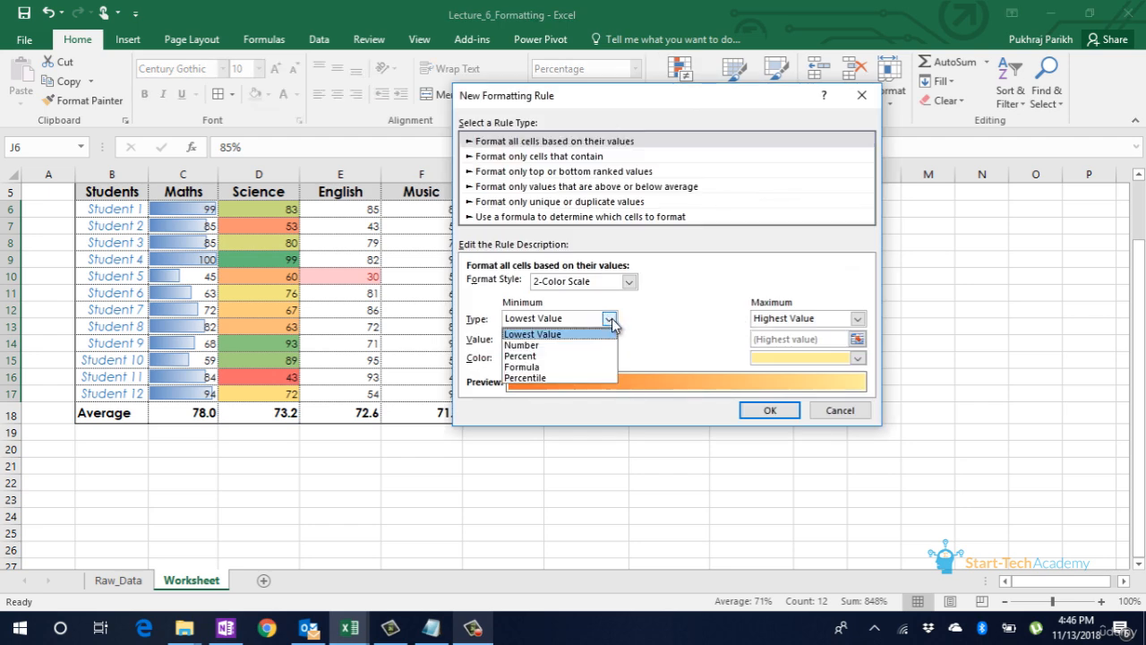
click(612, 322)
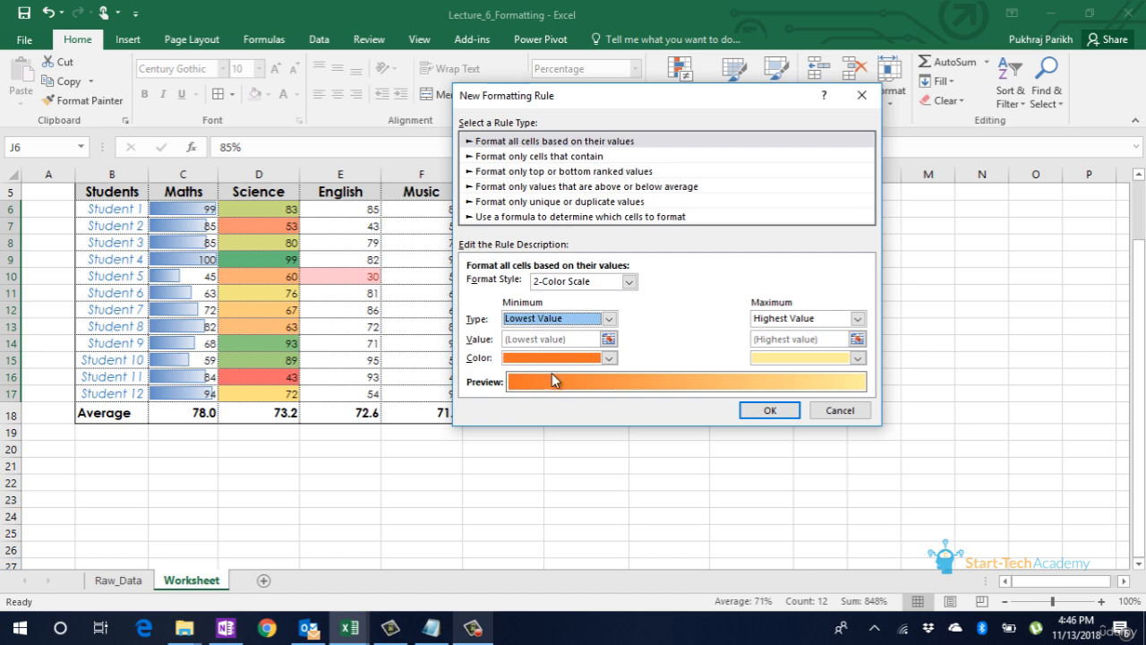
click(609, 357)
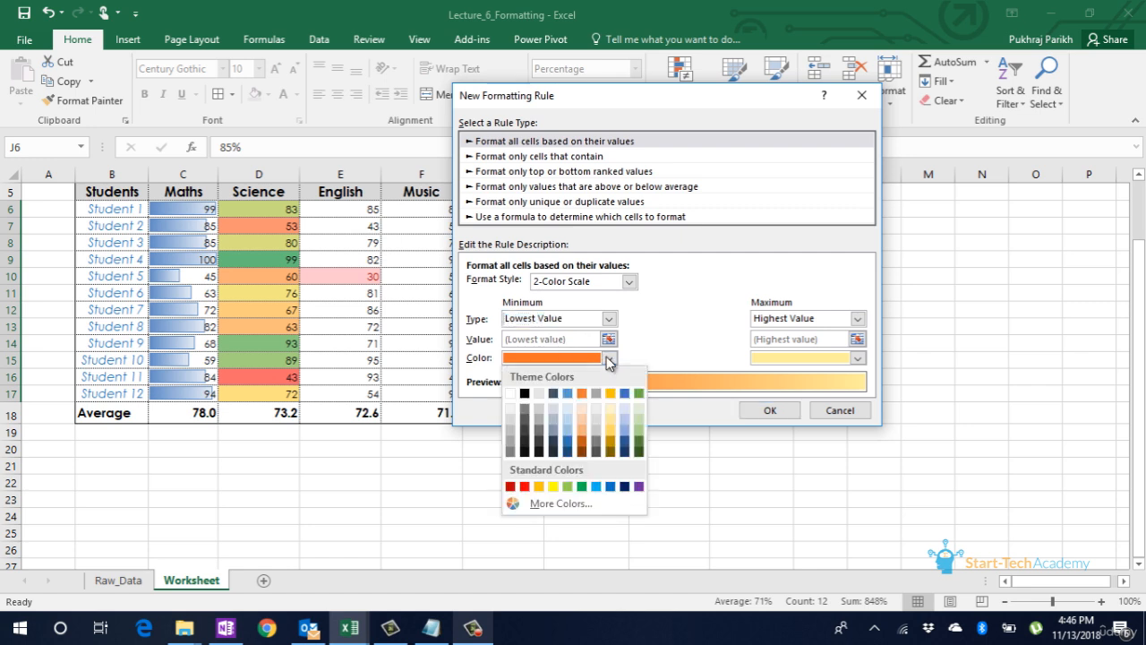
click(638, 432)
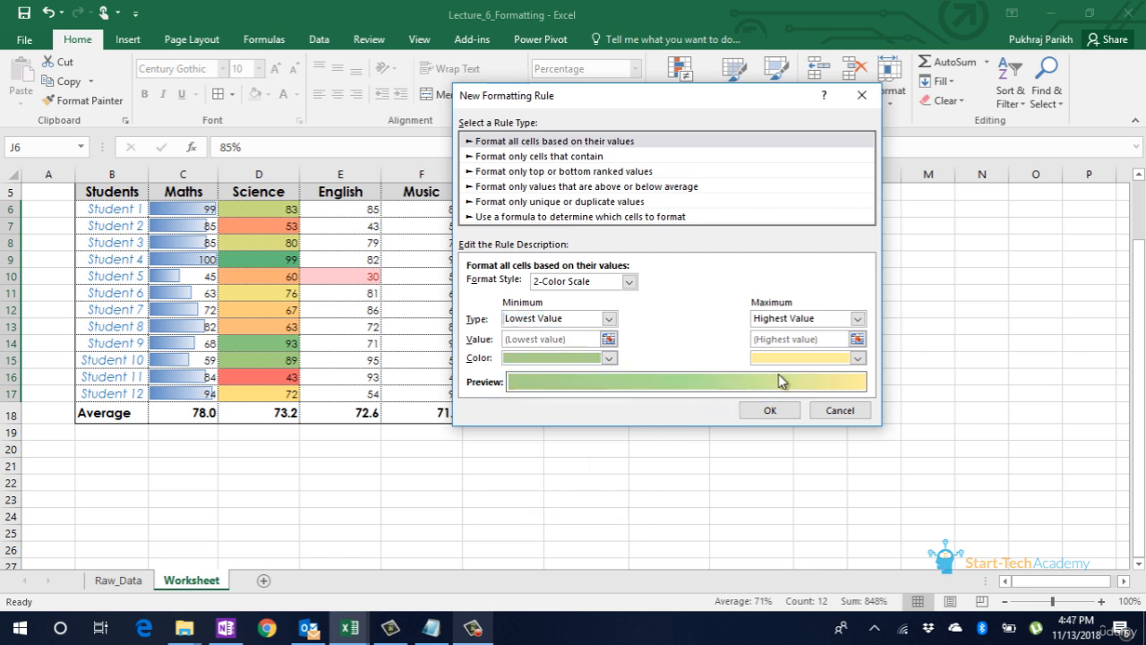
click(857, 357)
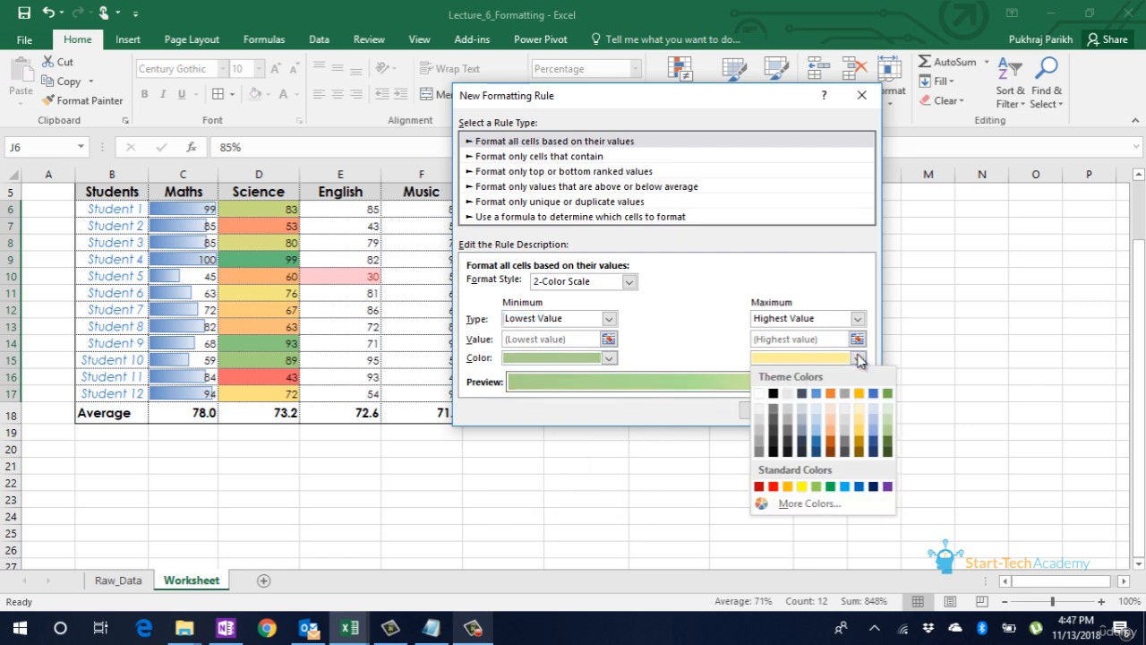
click(889, 458)
click(766, 410)
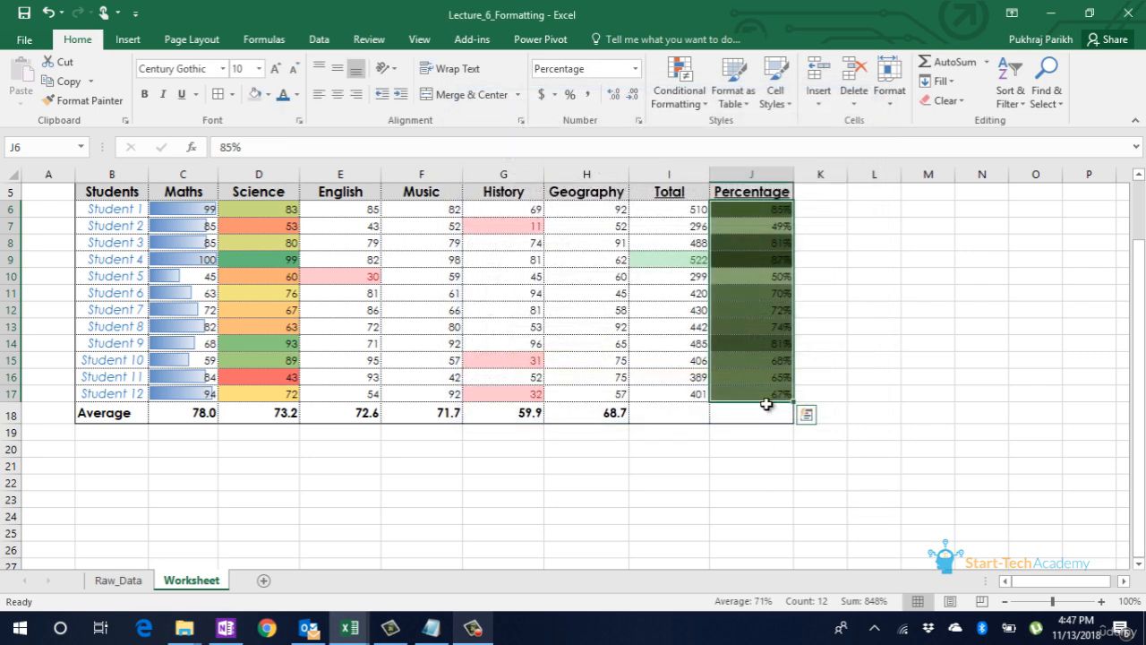
click(684, 343)
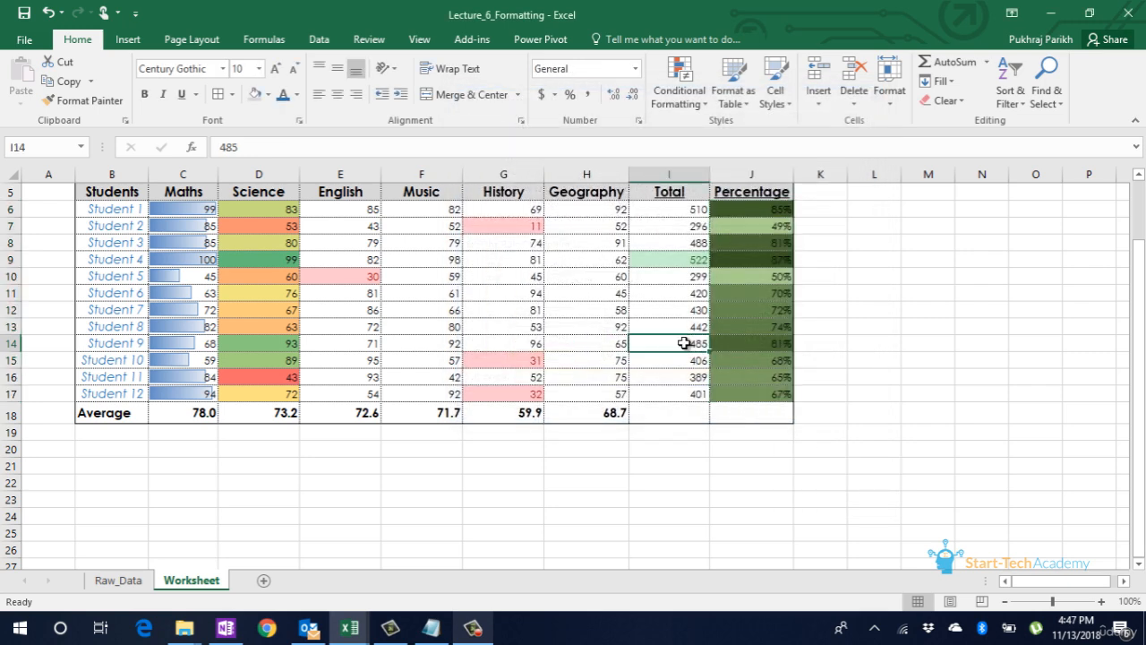
click(787, 275)
scroll(799, 260, up, 2)
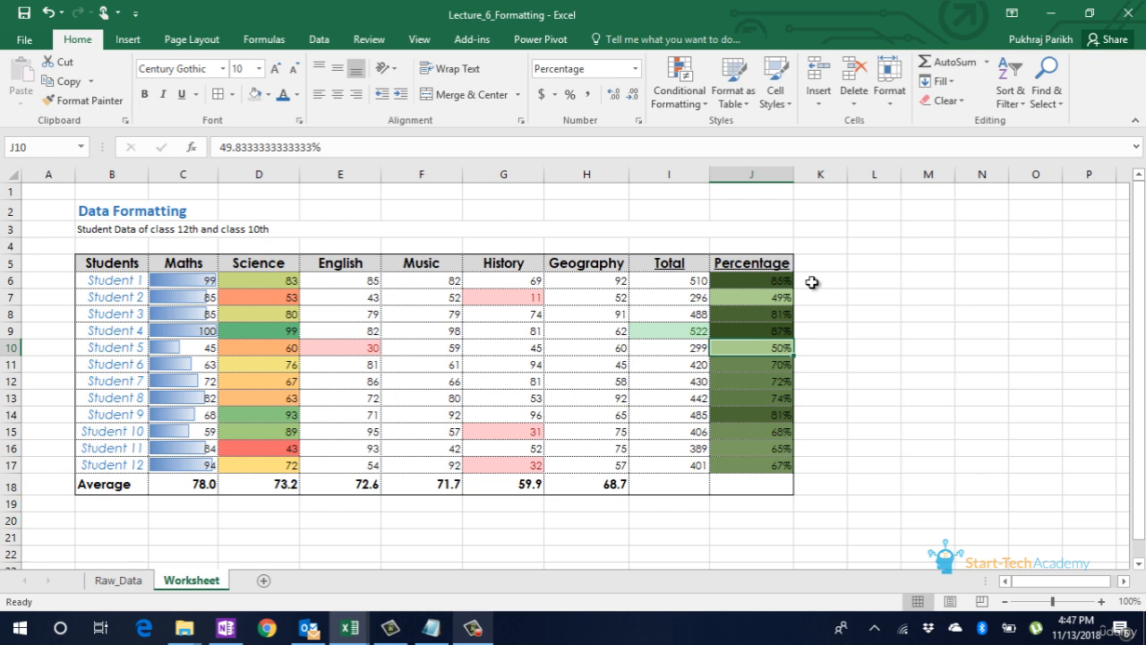
Hide the gridlines of the Worksheet sheet
click(419, 39)
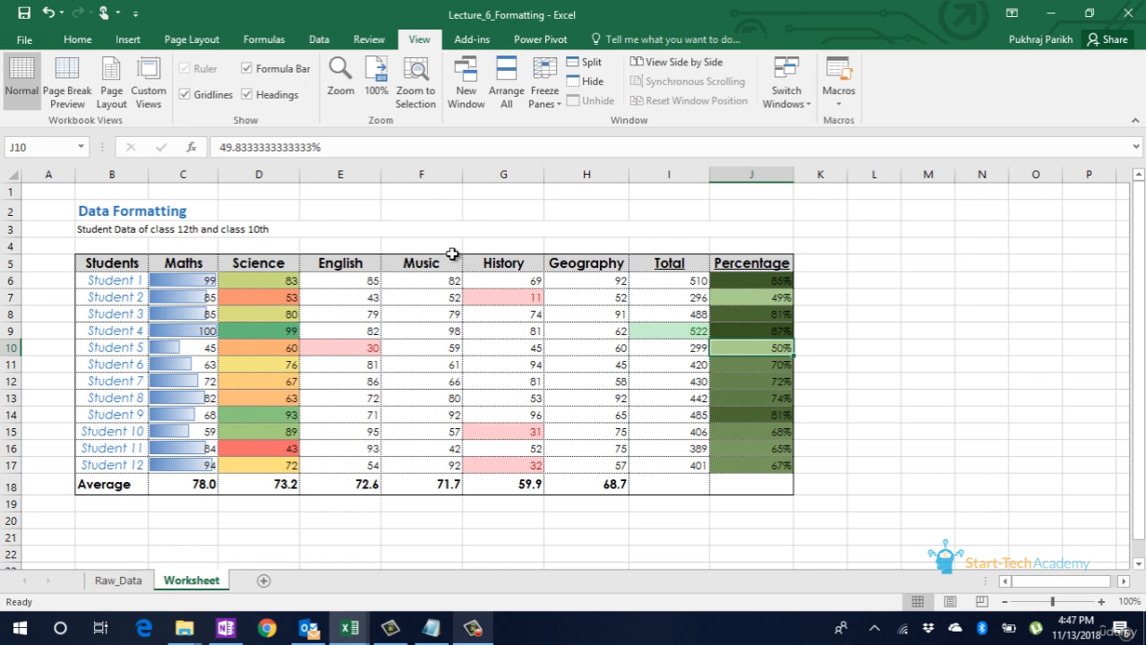
click(211, 99)
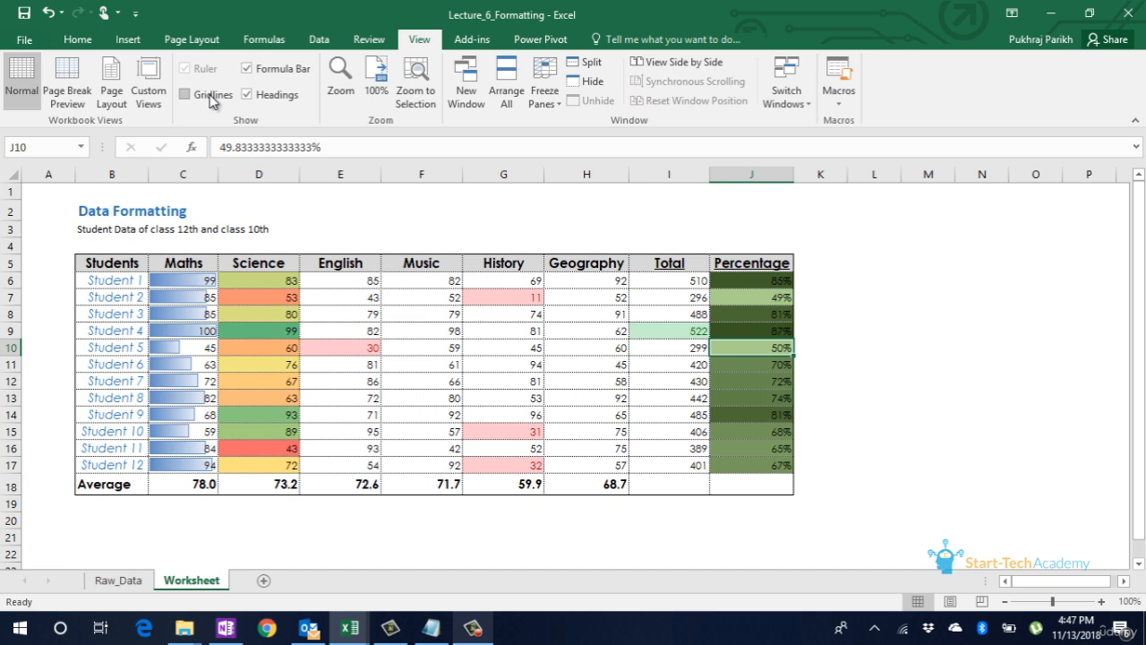
click(212, 99)
click(212, 100)
Try hiding the formula bar and the row and column headings, restoring each of them
click(248, 69)
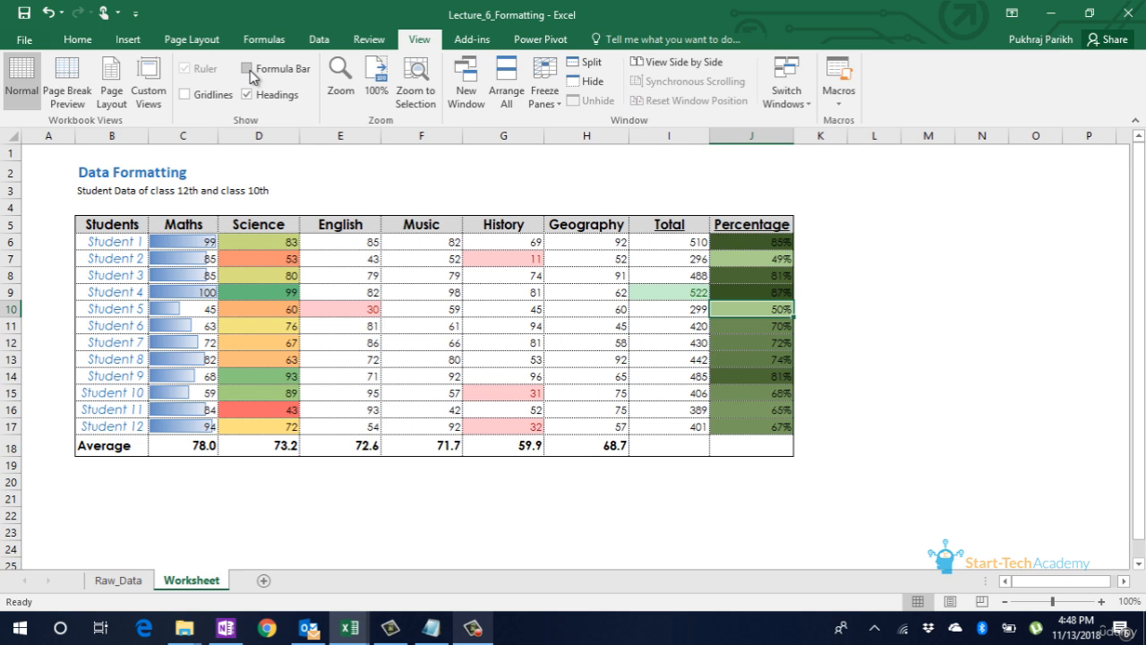
click(247, 69)
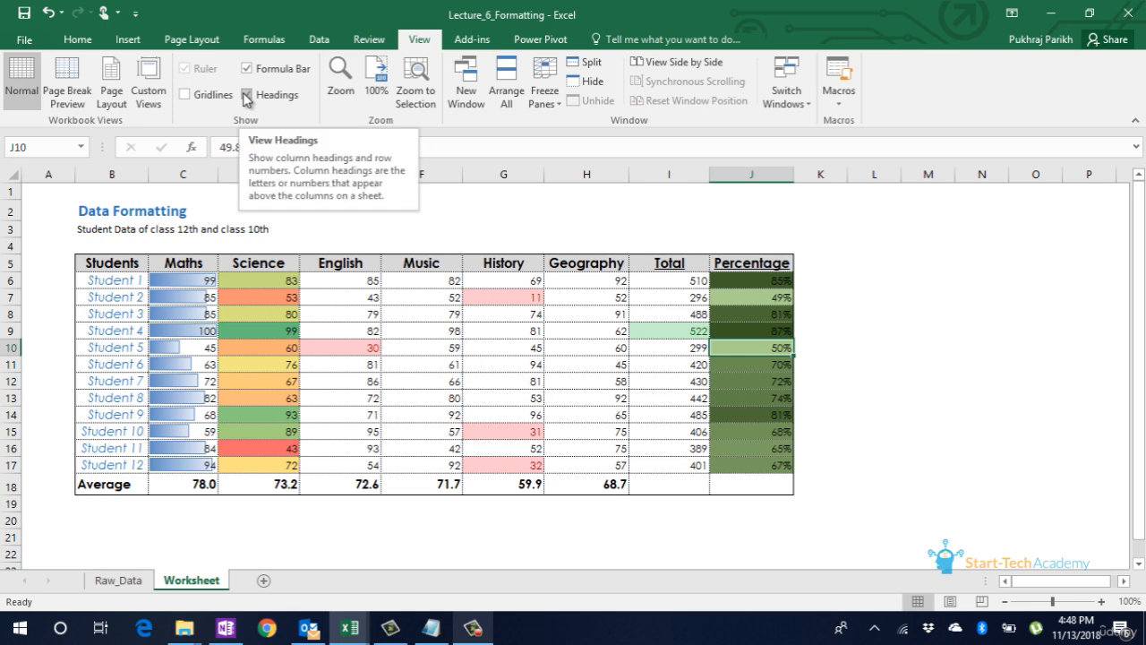
click(247, 95)
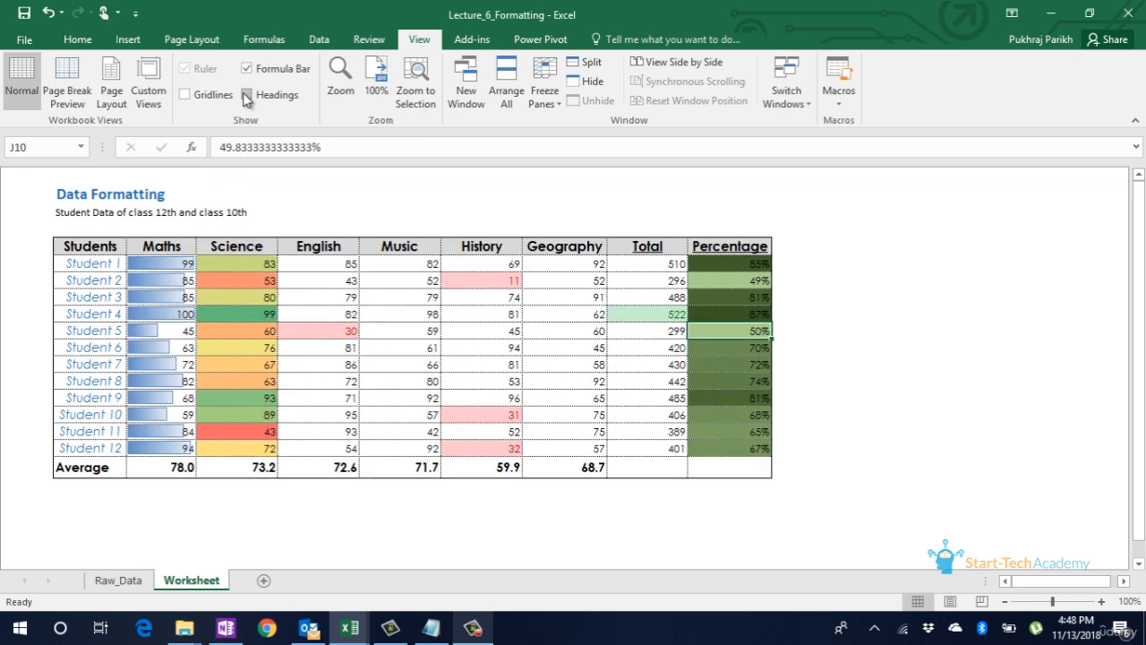
click(247, 95)
click(247, 94)
click(247, 95)
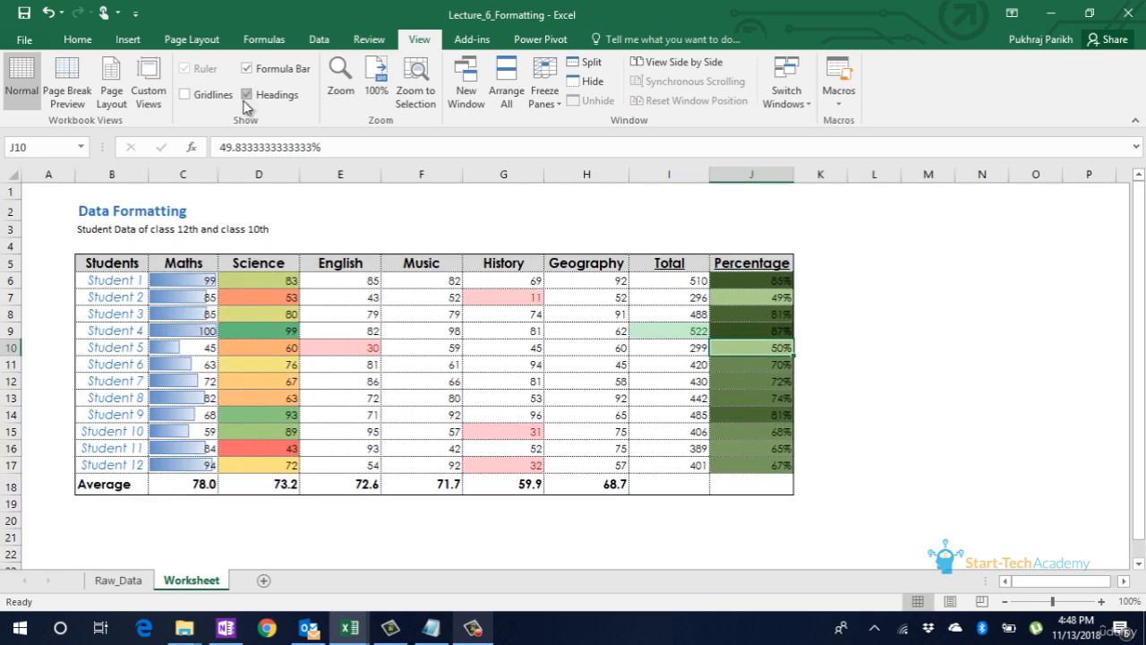
Zoom the worksheet in to 120% and back to 100%
click(1100, 602)
click(1101, 602)
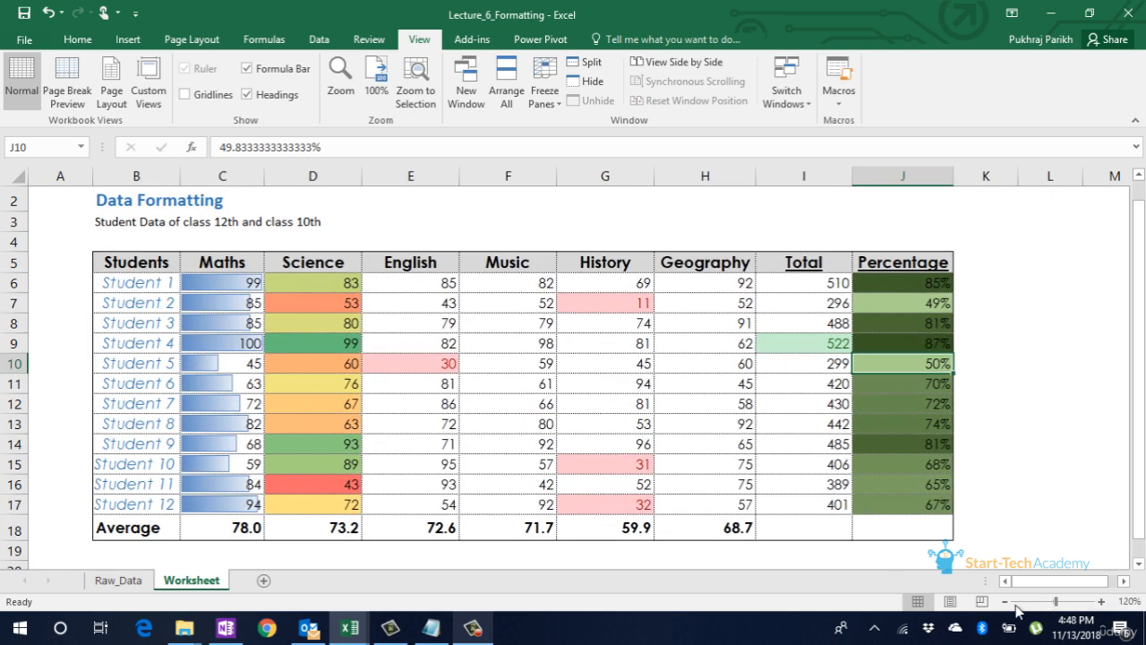
click(1003, 606)
click(1004, 606)
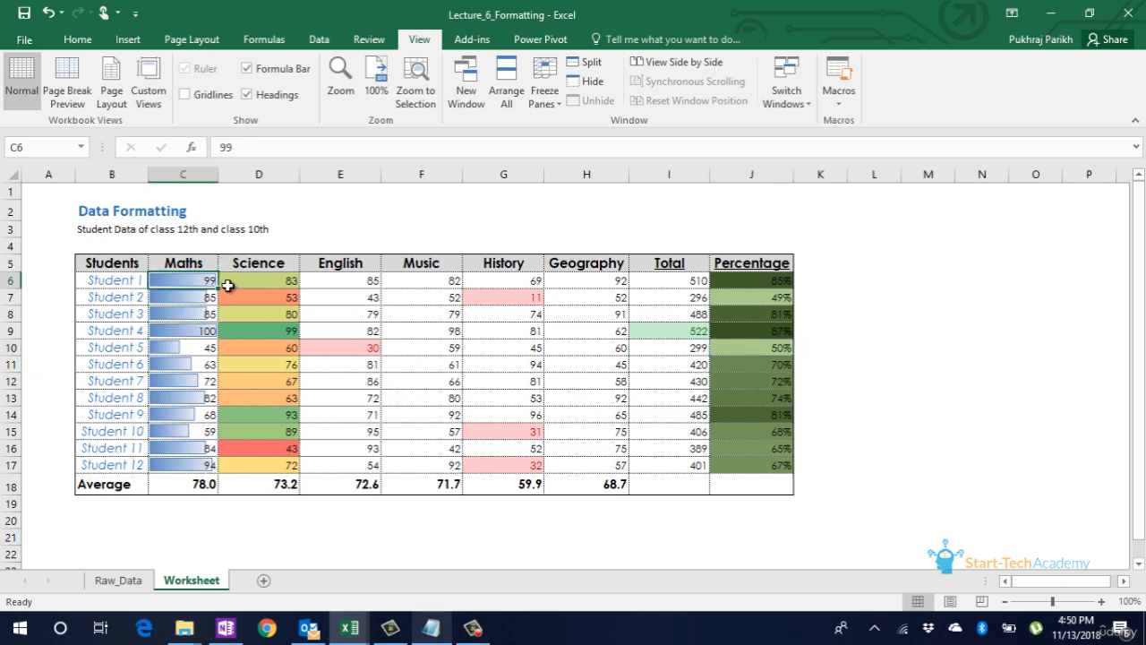
Scroll down and across the marks table to check whether the subject headers and student names stay in view
click(273, 296)
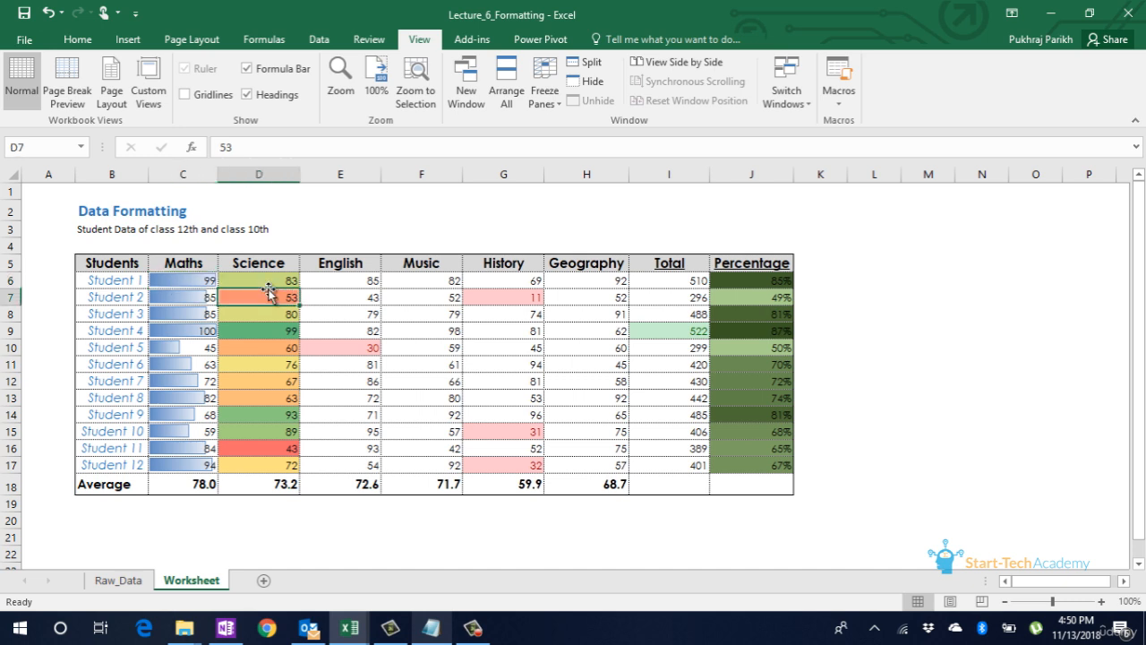
click(556, 113)
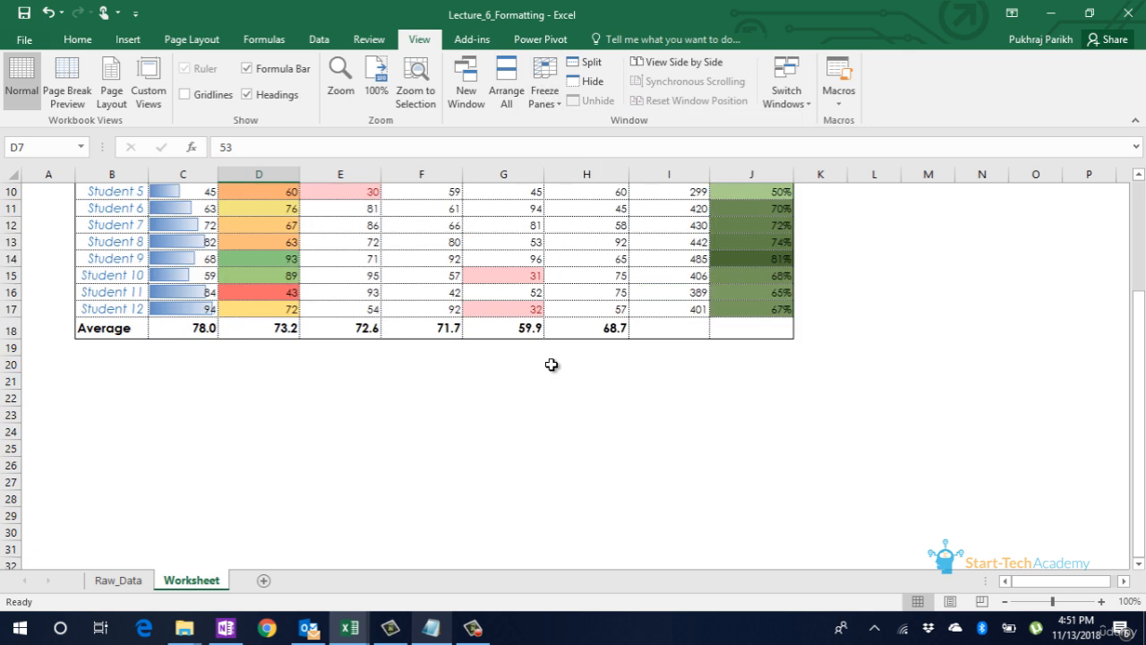
click(370, 244)
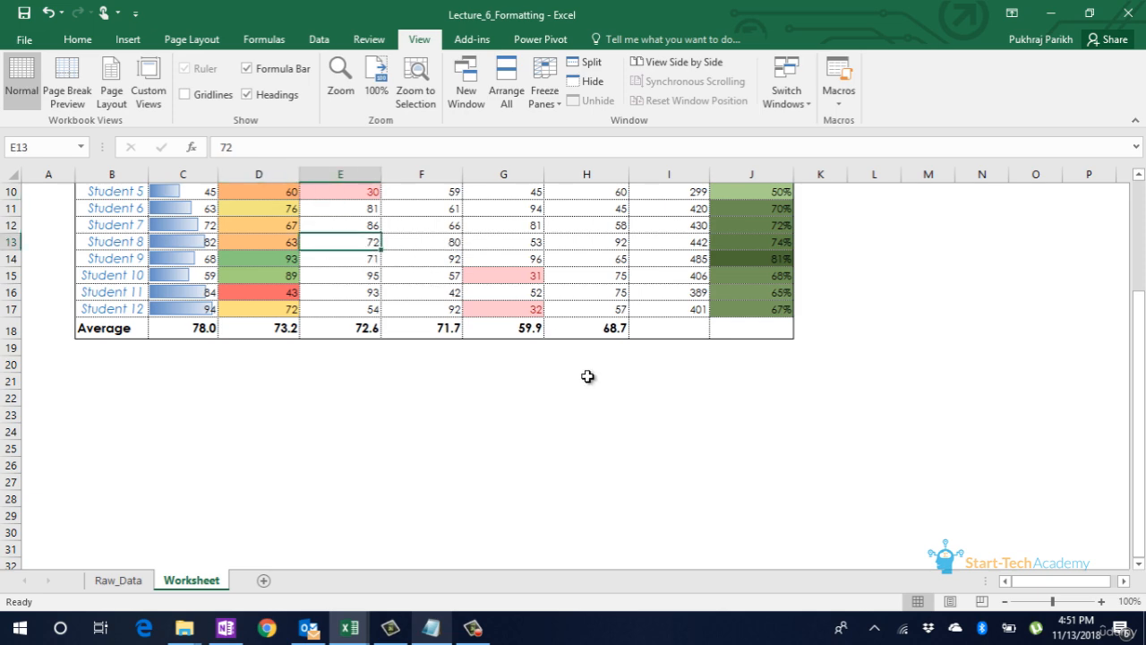
drag(1070, 581, 1101, 580)
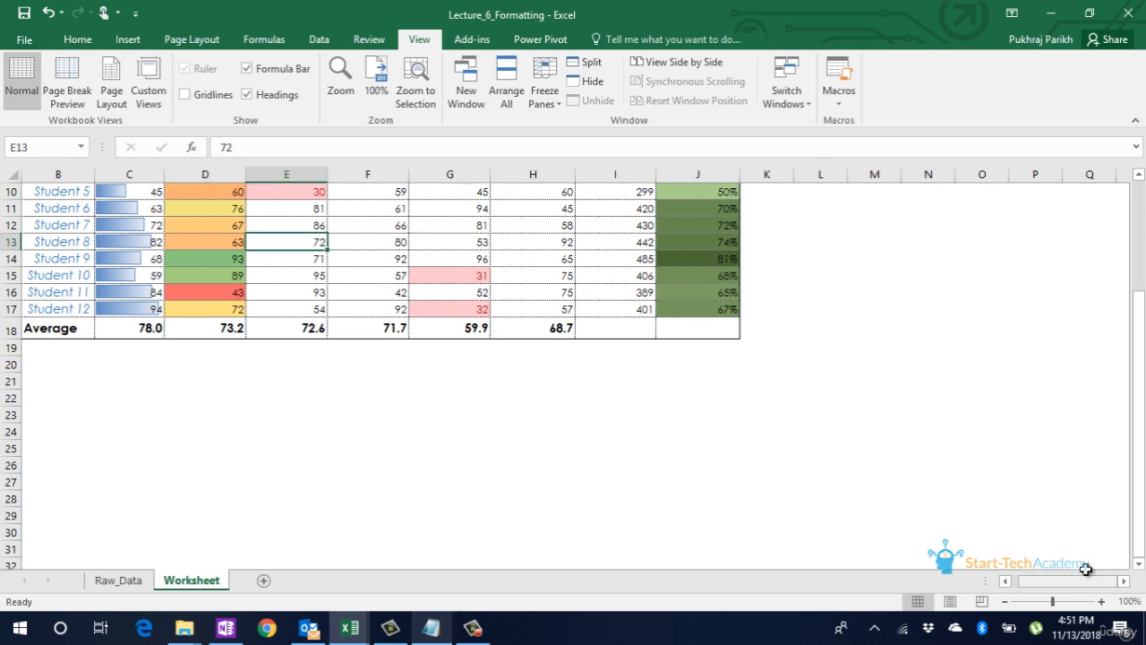
scroll(1045, 541, up, 3)
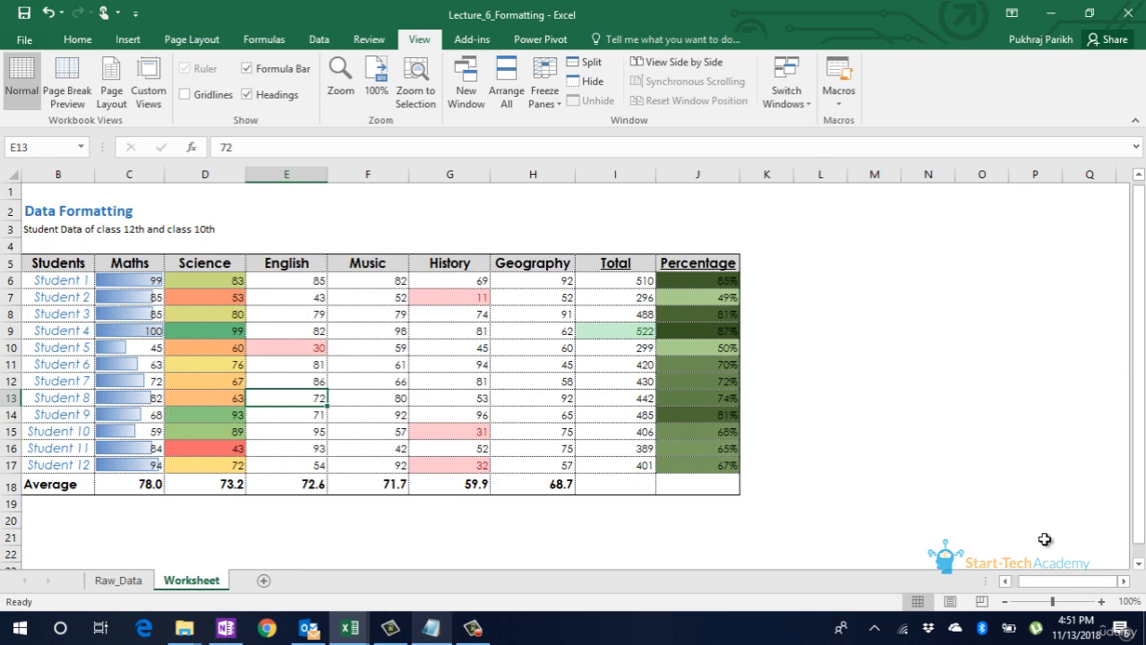
click(1124, 581)
click(1124, 581)
click(1124, 581)
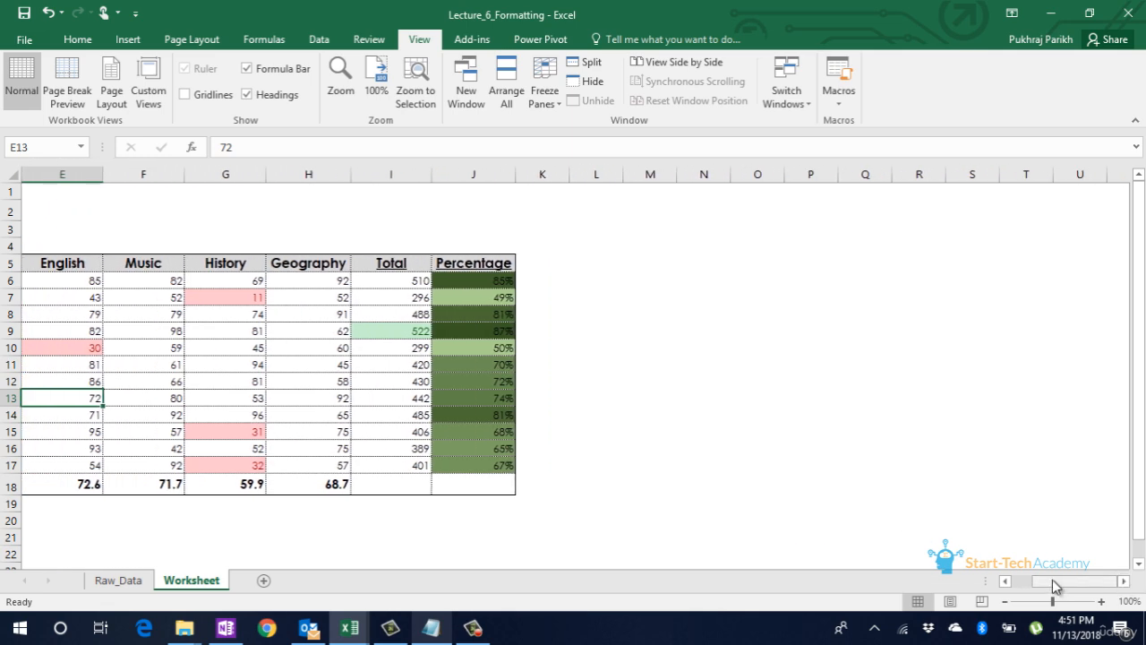
click(1005, 581)
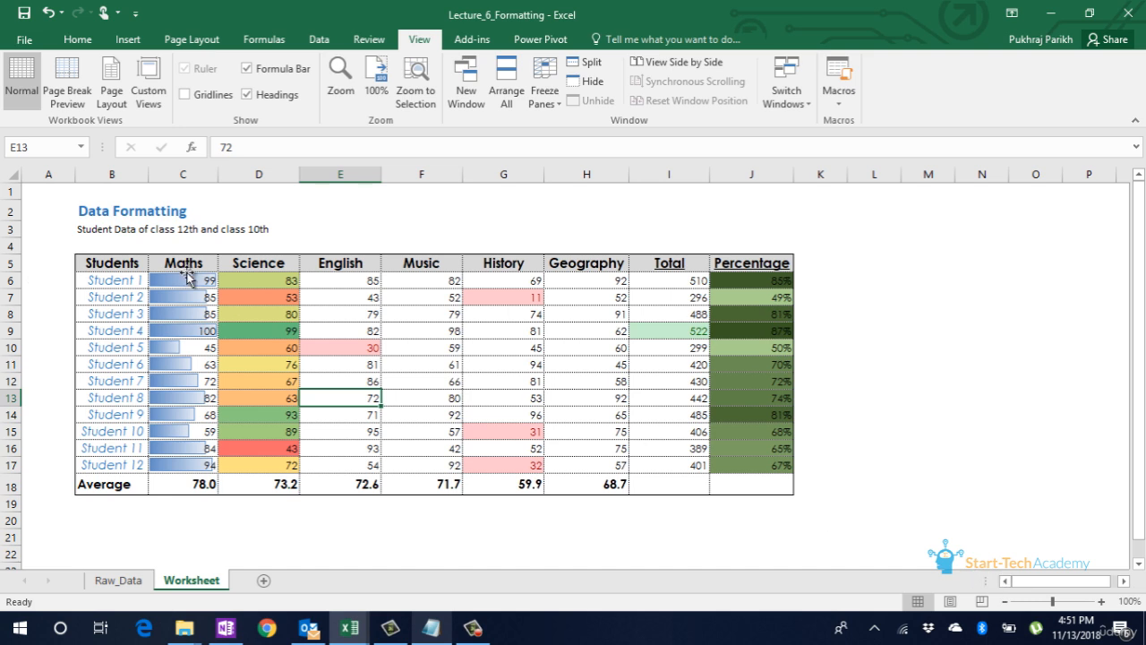
Freeze the panes at cell C6 so rows 1 to 5 and columns A to B stay fixed while scrolling
click(188, 278)
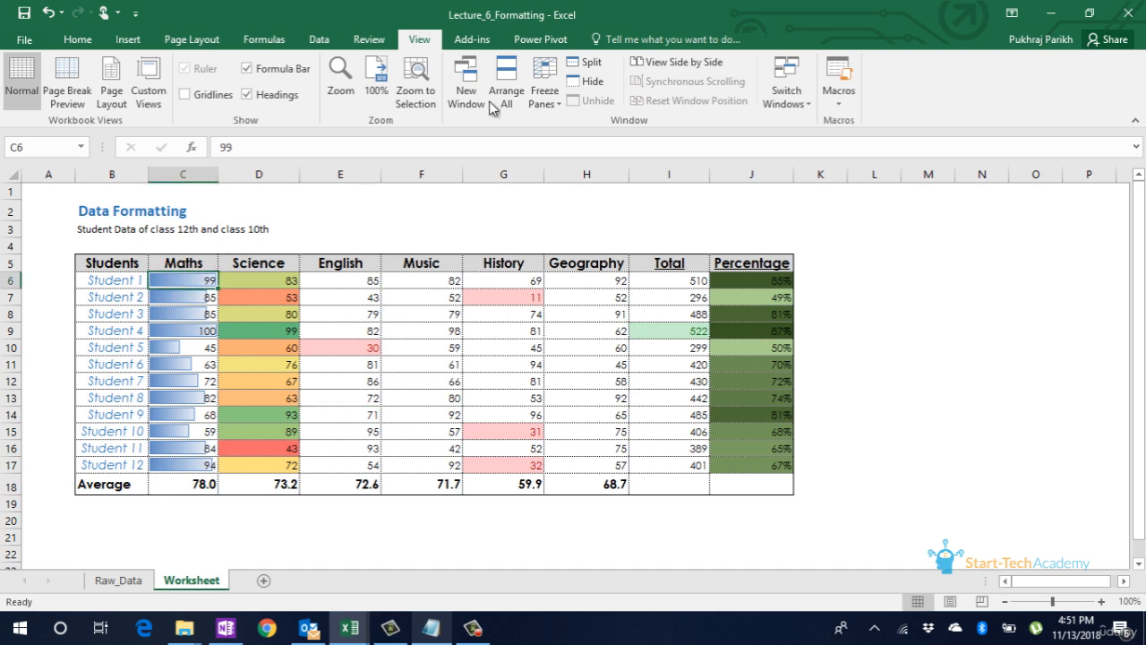
click(560, 102)
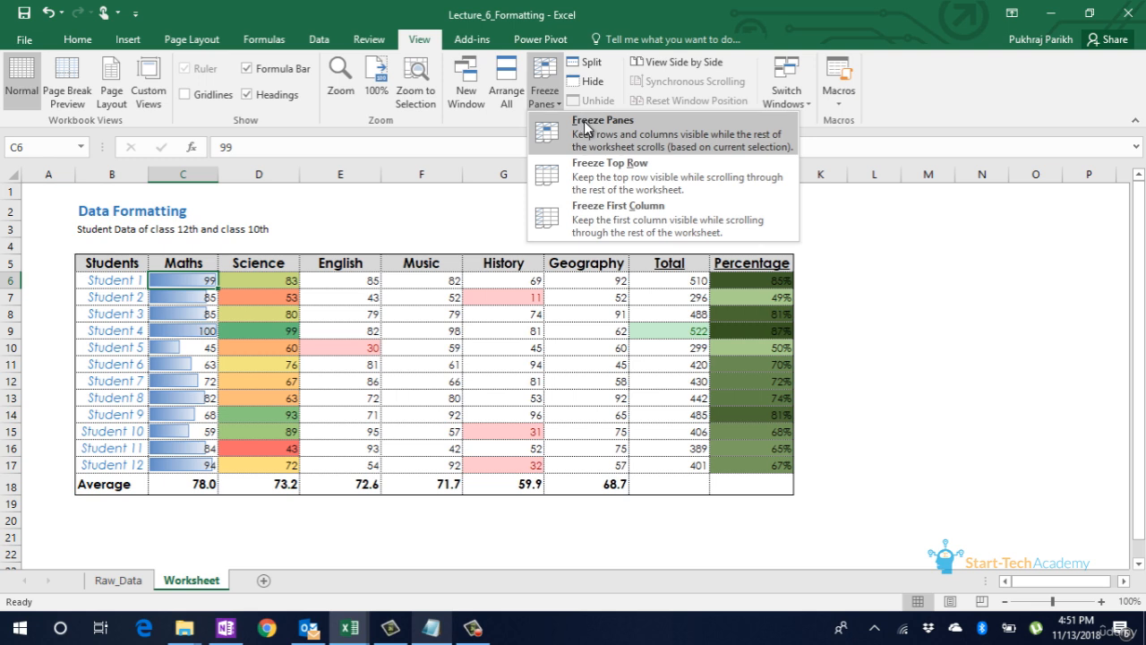
click(314, 284)
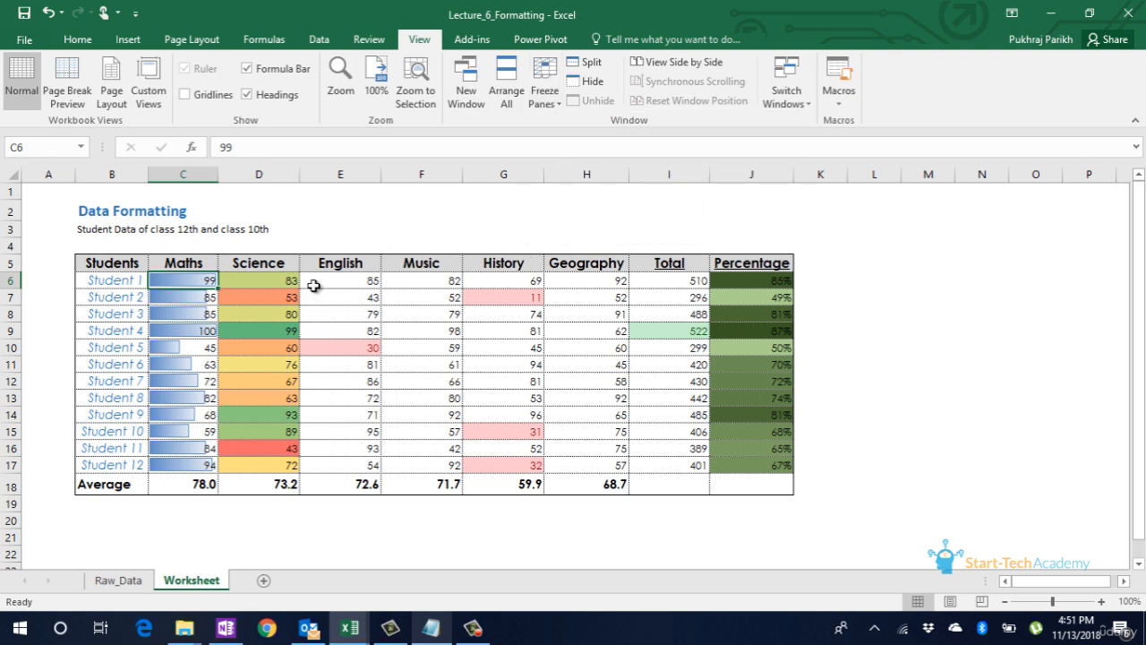
click(229, 282)
click(194, 282)
click(534, 98)
click(588, 123)
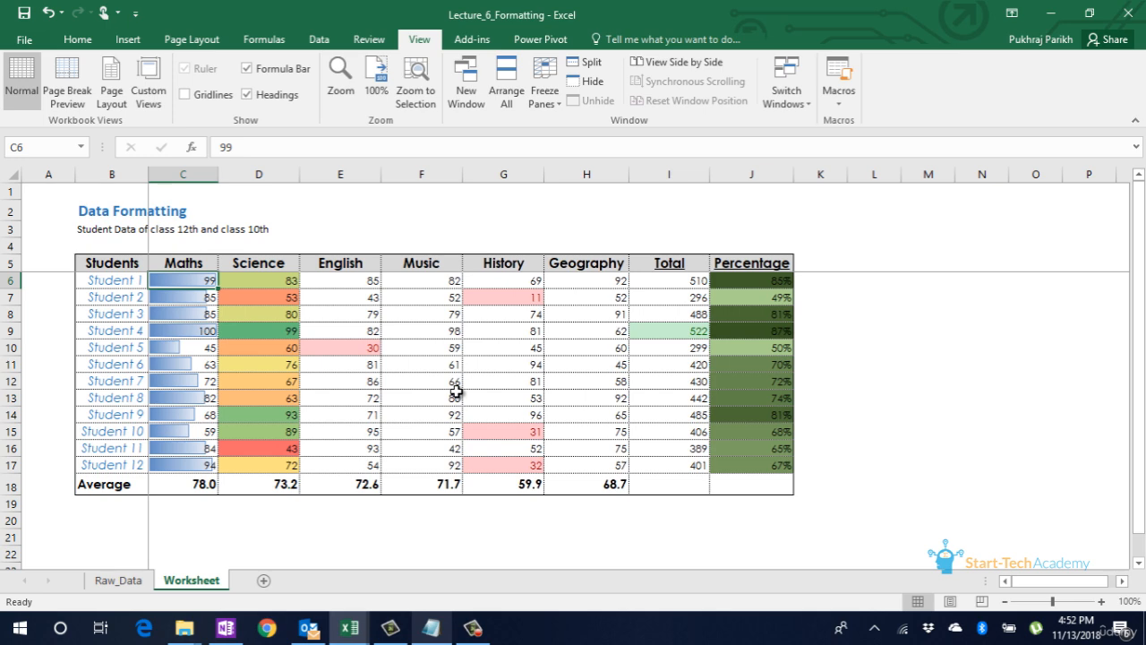
Move down column C to row 30 to check whether the subject headers stay in view
key(Down)
key(Down)
key(Down)
key(Down)
key(Down)
key(Down)
key(Down)
key(Down)
key(Down)
key(Down)
key(Down)
key(Down)
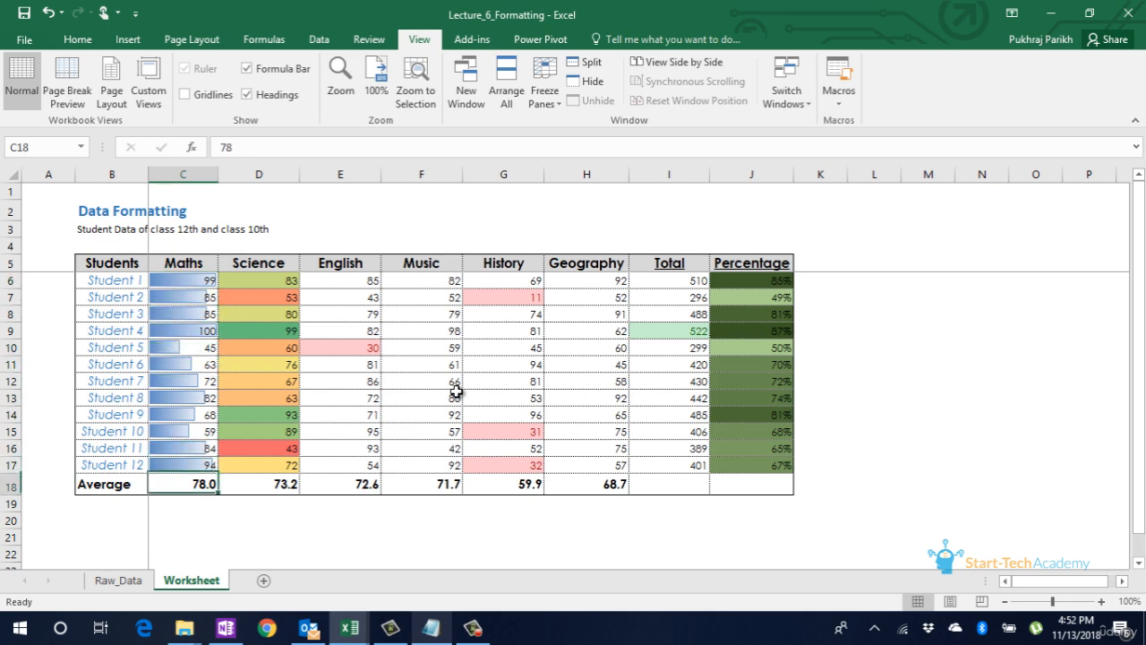
key(Down)
key(Down)
key(Down)
key(Down)
key(Down)
key(Down)
key(Down)
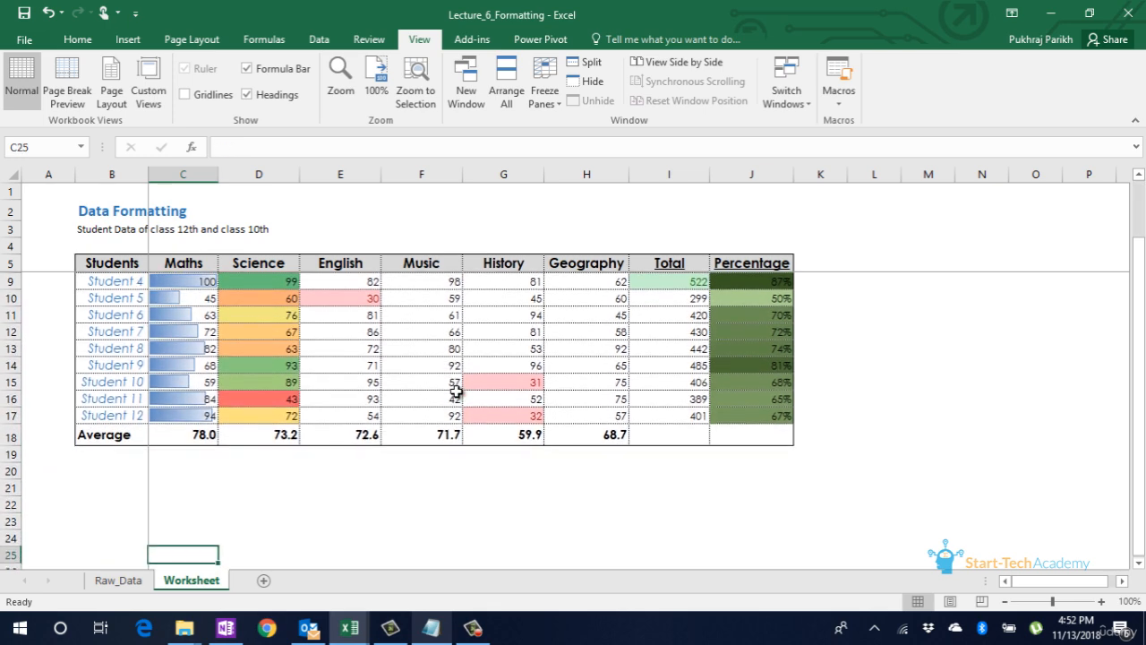
key(Down)
key(Down)
key(Down)
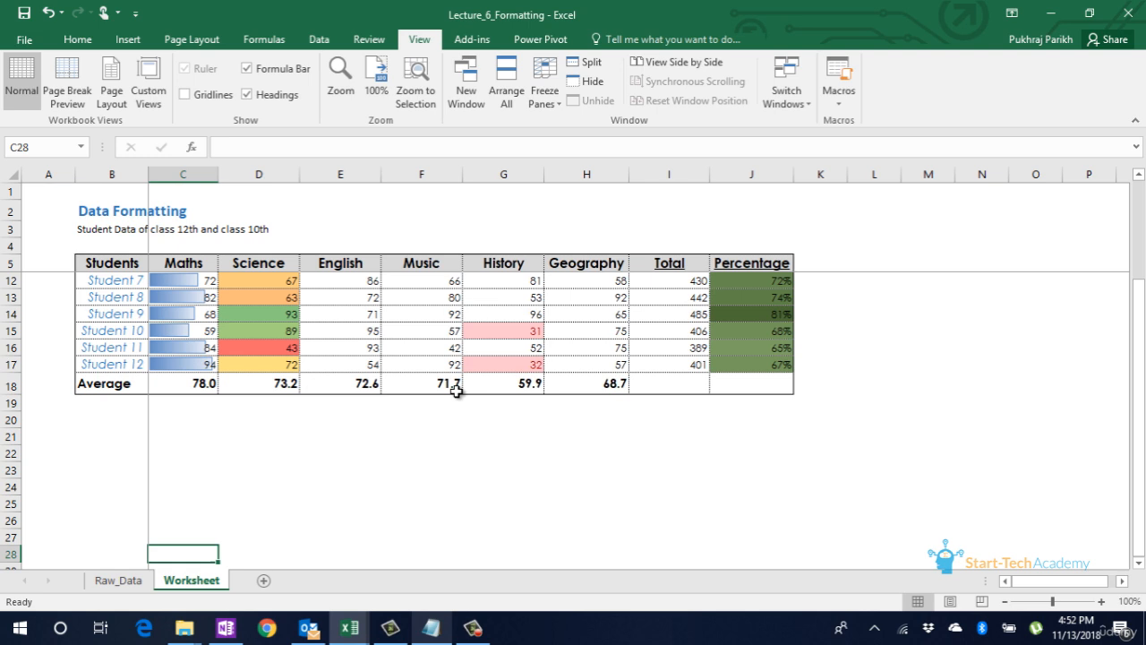
key(Down)
key(Down)
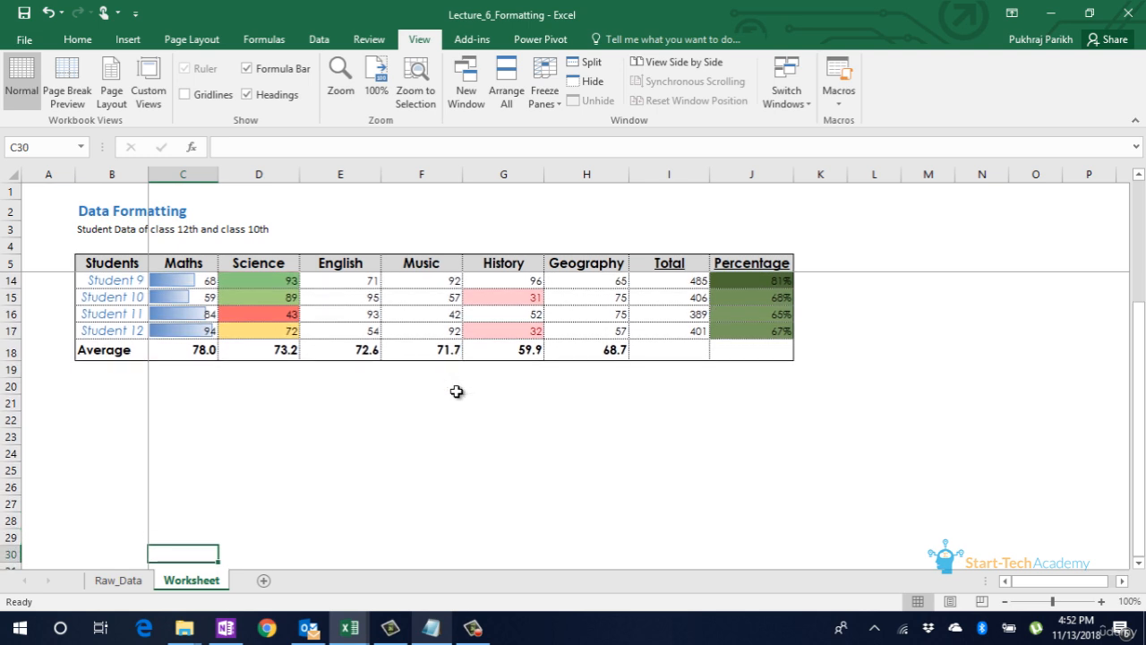
Move across the sheet to column U to check whether the student names stay in view beside the marks
key(Right)
key(Right)
key(Right)
key(Right)
key(Right)
key(Right)
key(Right)
key(Right)
key(Right)
key(Right)
key(Right)
key(Right)
key(Right)
key(Right)
key(Right)
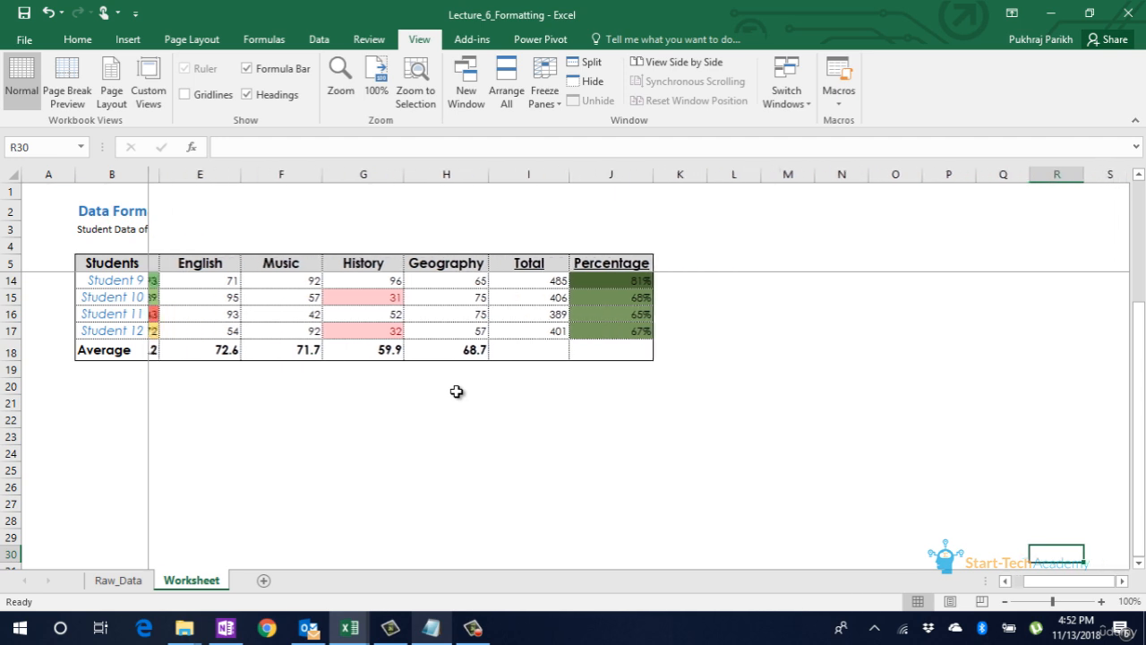
key(Right)
key(Up)
key(Up)
key(Up)
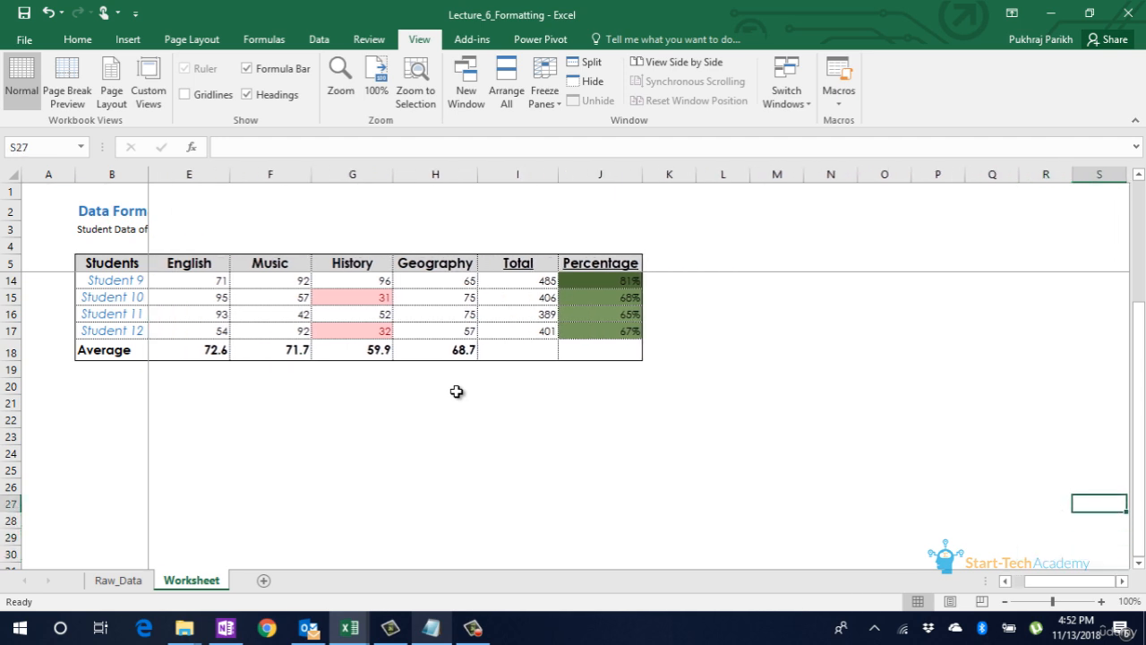
key(Right)
key(Right)
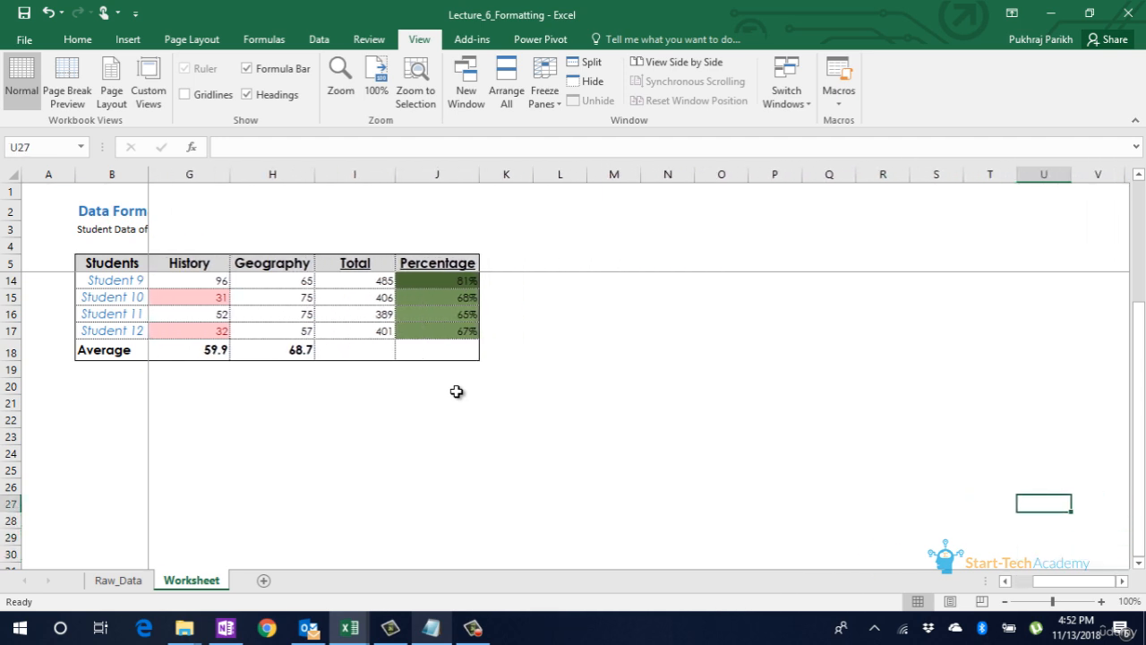
Return to cell A1, checking the frozen headers and student names while moving back up and across the sheet
key(Up)
key(Up)
key(Up)
key(Up)
key(Up)
key(Up)
key(Up)
key(Up)
key(Up)
key(Up)
key(Up)
key(Up)
key(Up)
key(Up)
key(Up)
key(Up)
key(Up)
key(Up)
key(Up)
key(Up)
key(Up)
key(Up)
key(Left)
key(Left)
key(Left)
key(Left)
key(Left)
key(Left)
key(Left)
key(Left)
key(Left)
key(Left)
key(Left)
key(Left)
key(Left)
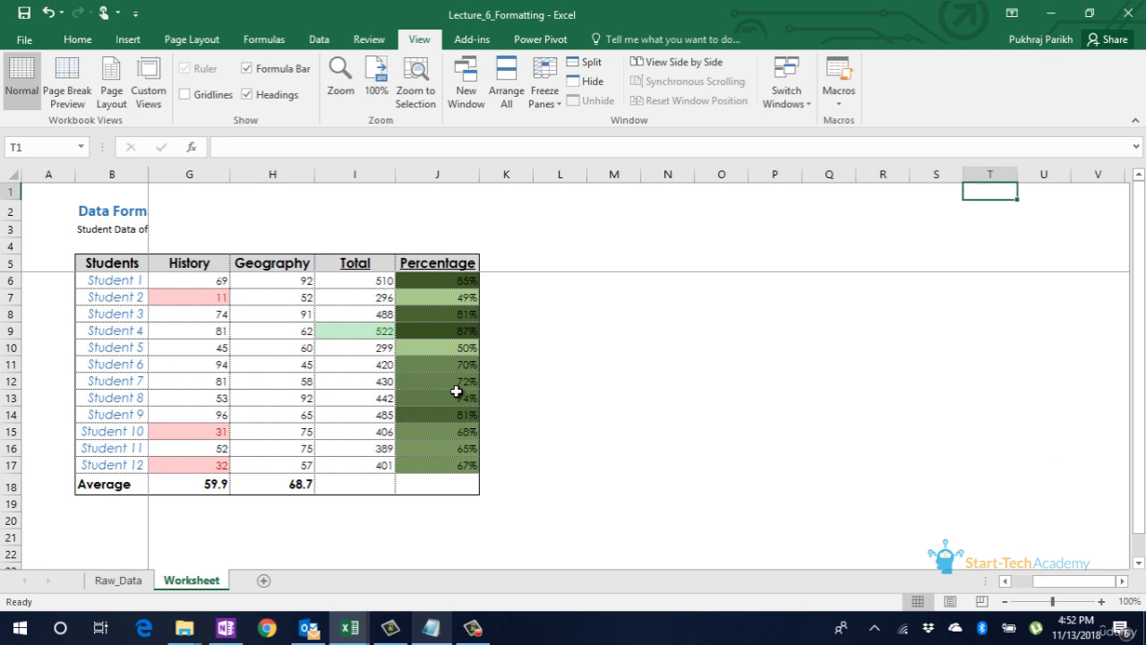
key(Left)
key(Left)
key(Left)
key(Left)
key(Left)
key(Left)
key(Left)
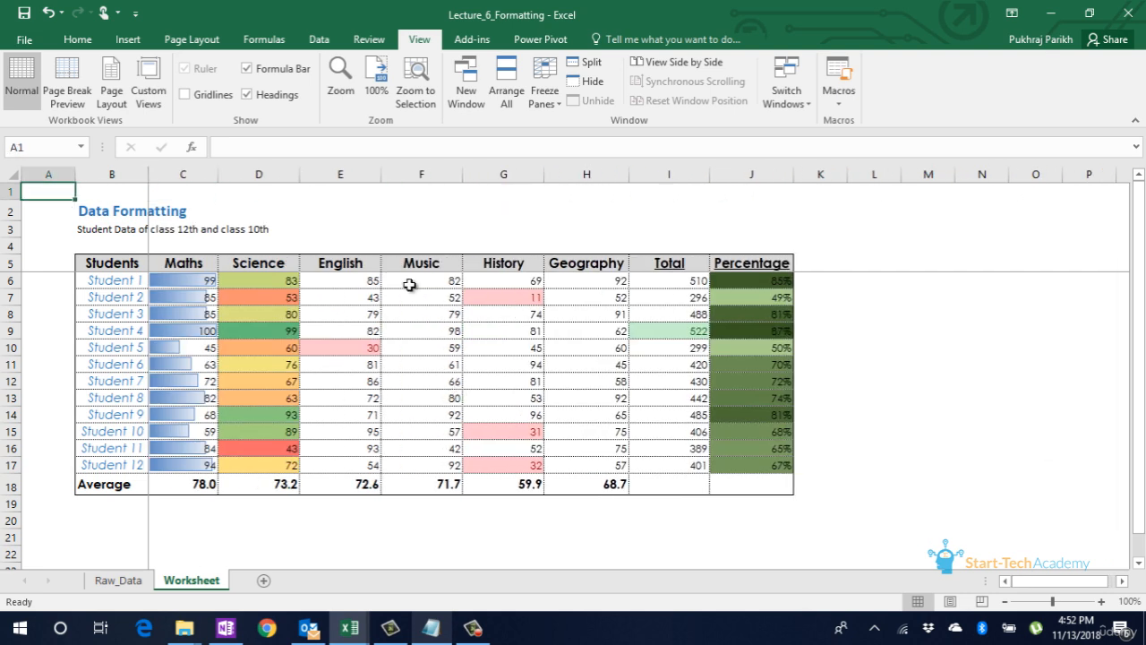